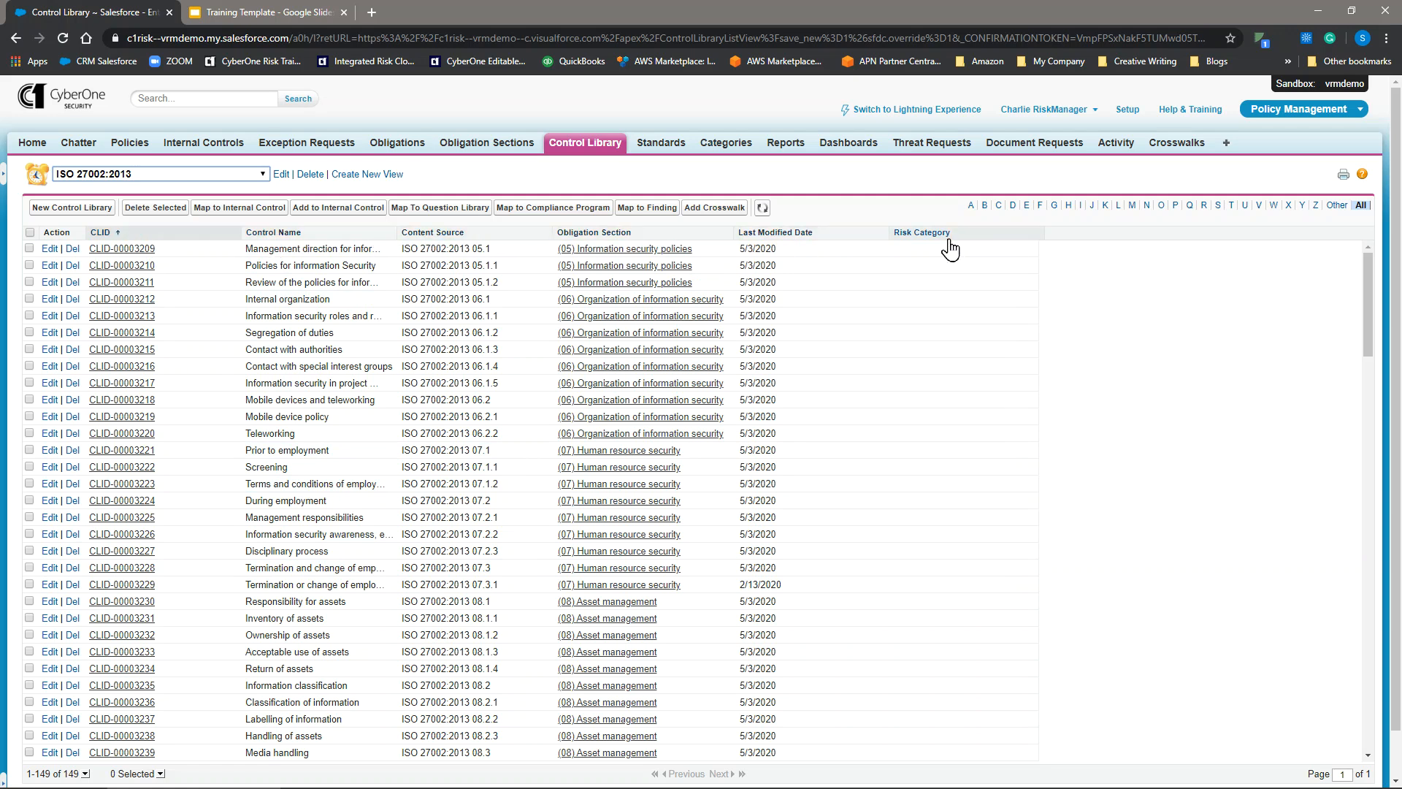
Step: Display the control library's CMMC 2020, ISO 27002:2013 and All list views in turn
{"action": "left_click", "coordinate": [181, 176]}
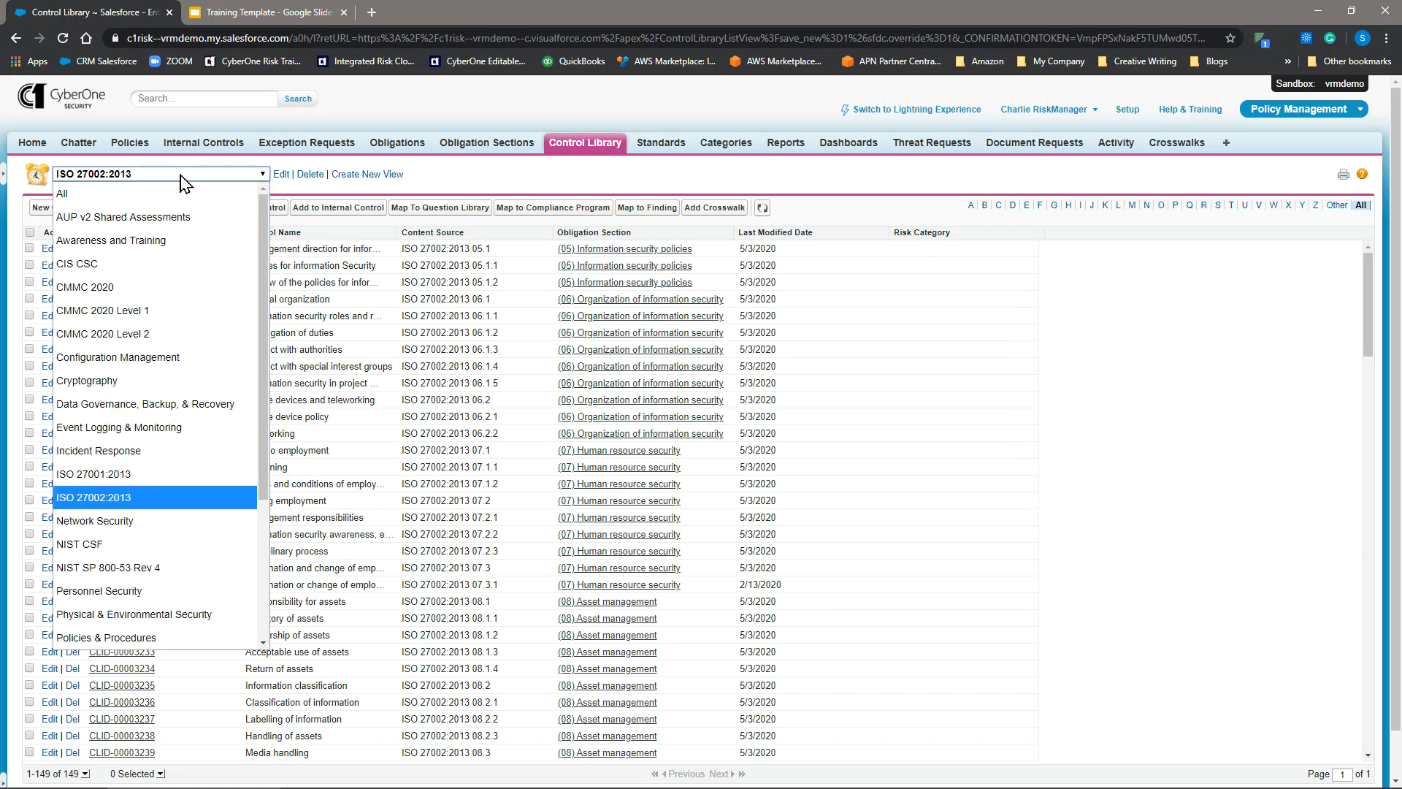
{"action": "left_click", "coordinate": [89, 287]}
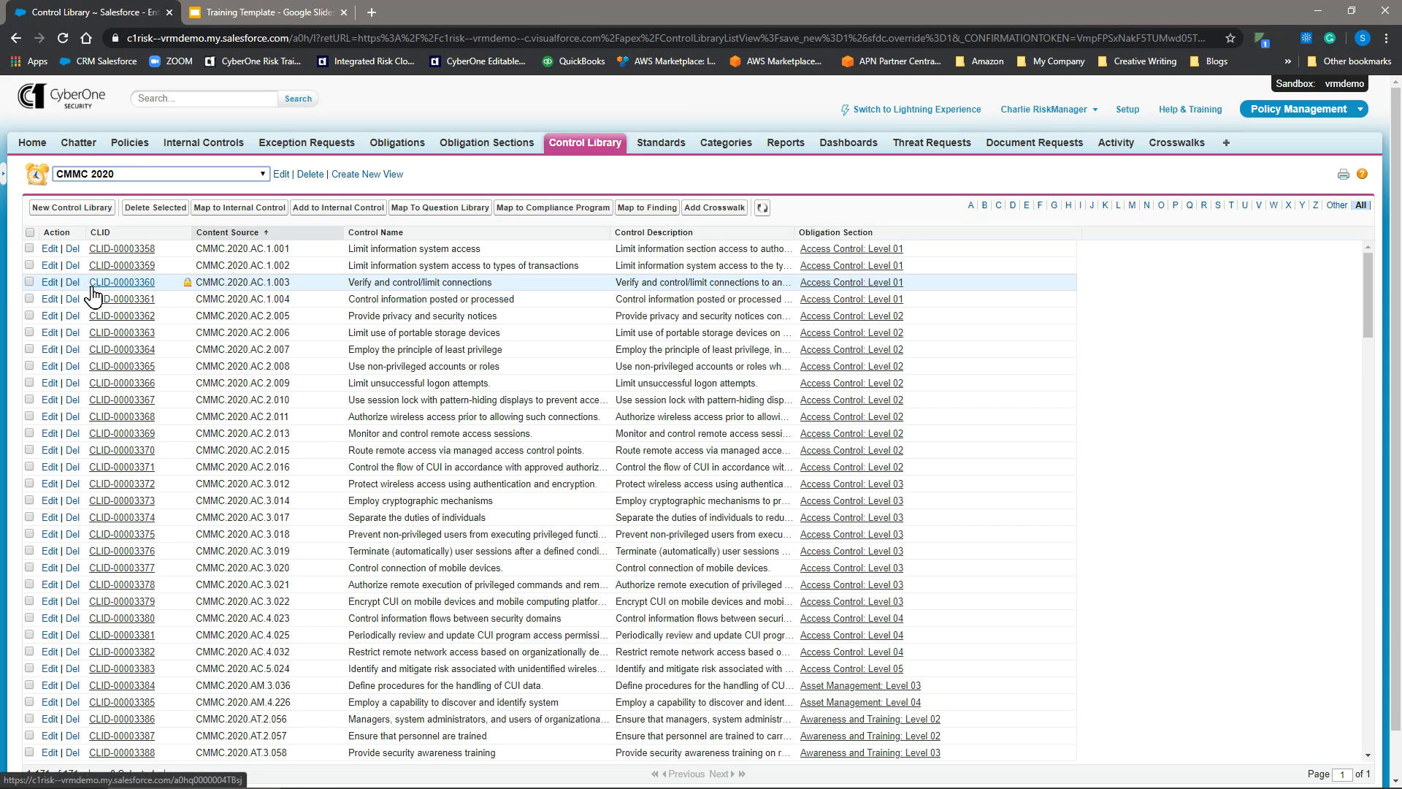
{"action": "left_click", "coordinate": [156, 178]}
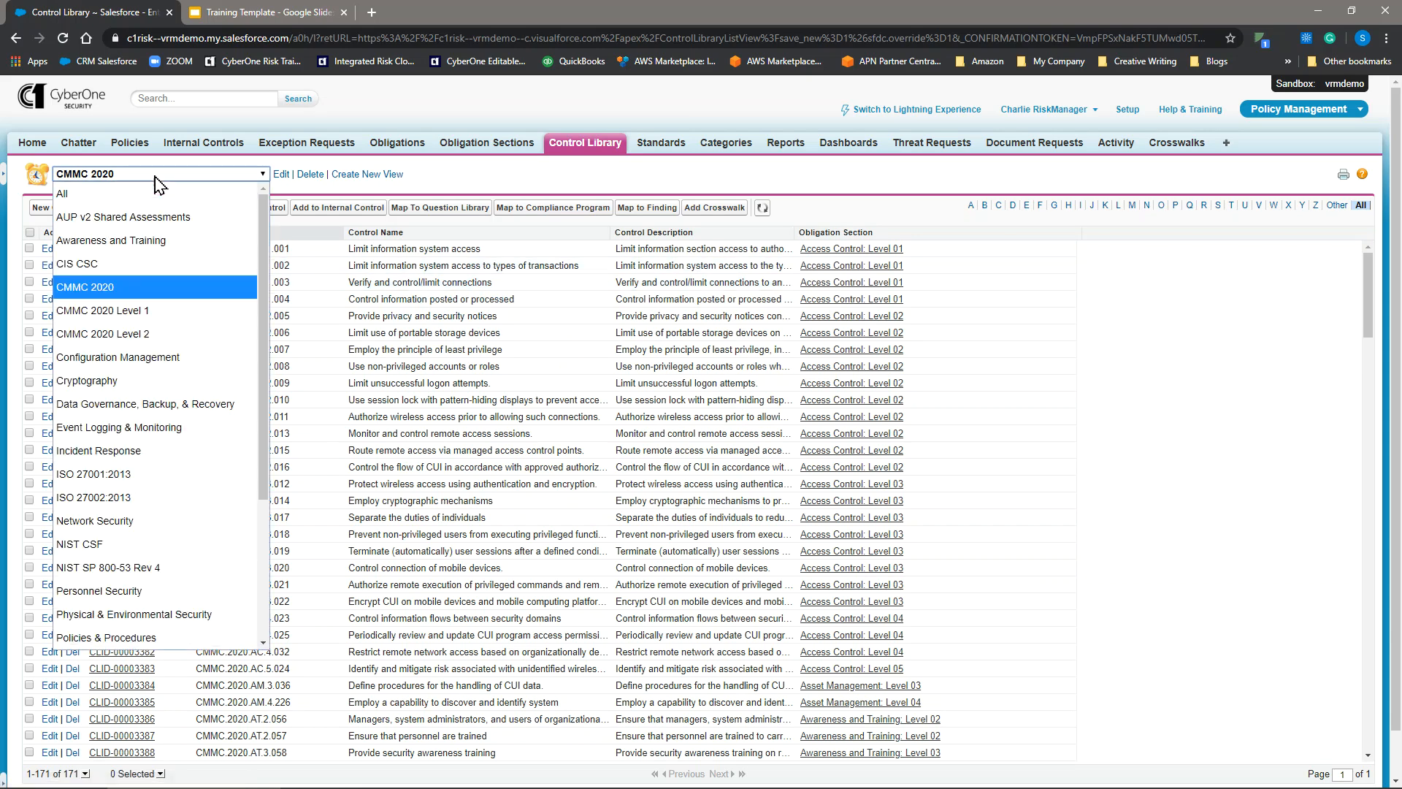
{"action": "left_click", "coordinate": [94, 497]}
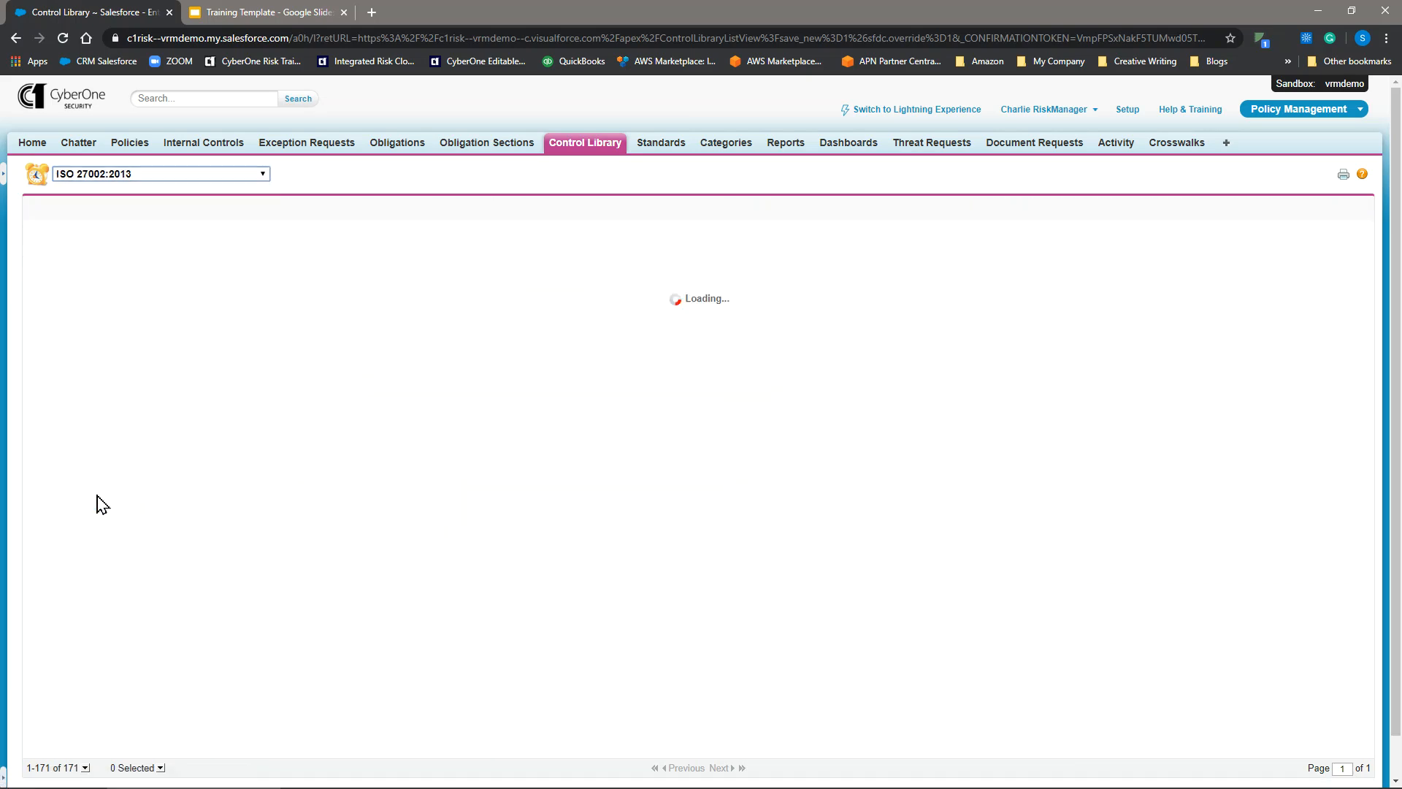
{"action": "left_click", "coordinate": [168, 179]}
{"action": "left_click", "coordinate": [95, 192]}
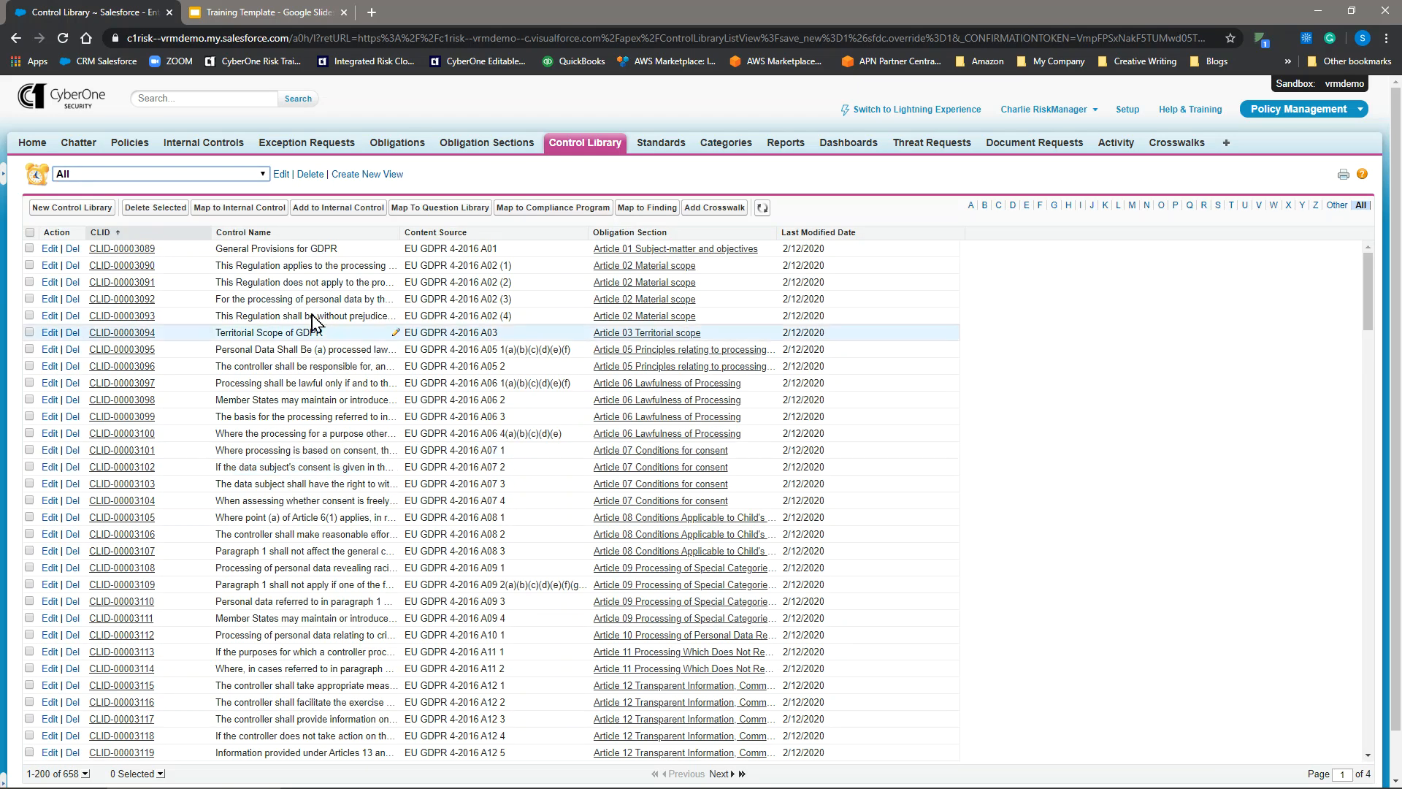
Step: Open the CMMC 2020 list view for editing and review its name, filter criteria, display fields and visibility
{"action": "left_click", "coordinate": [199, 175]}
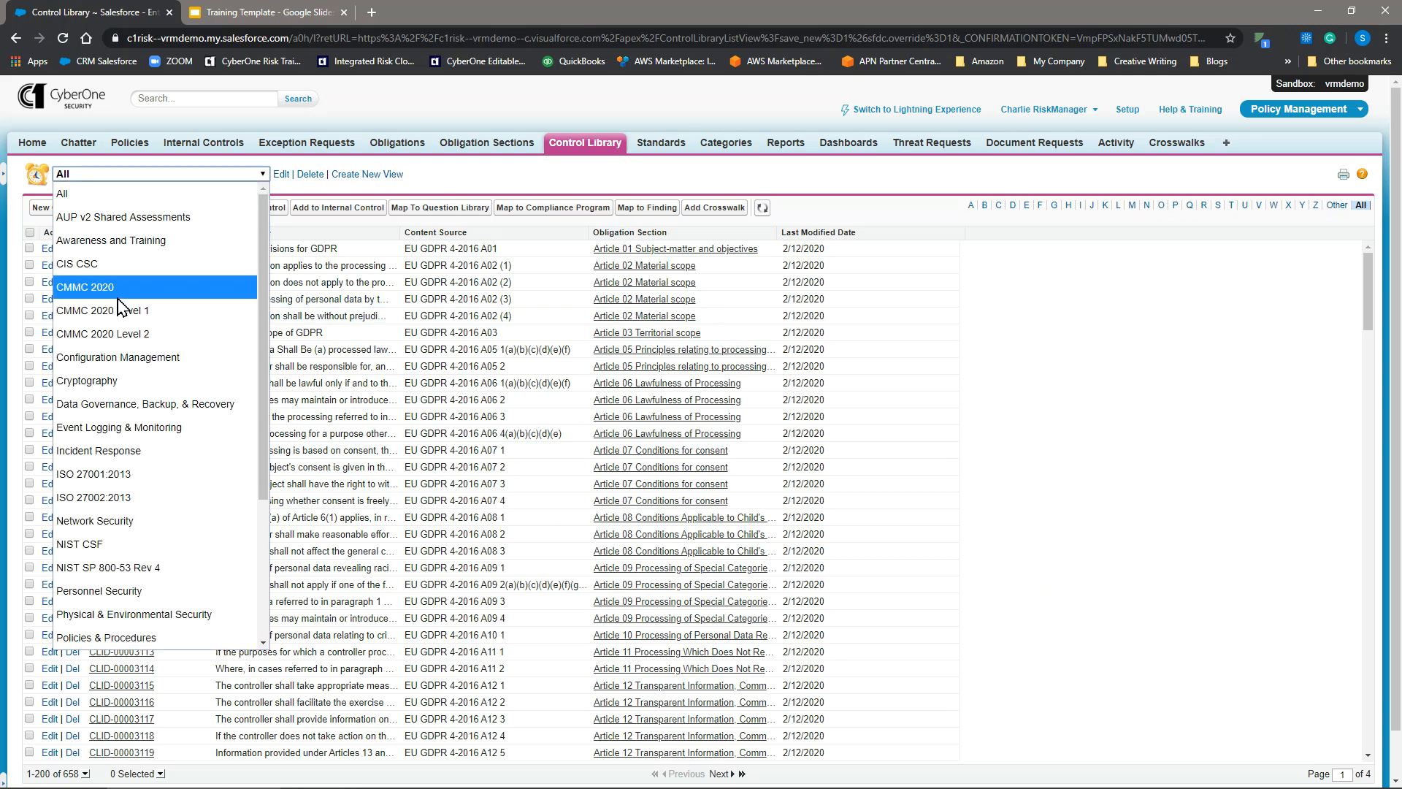
{"action": "left_click", "coordinate": [99, 287]}
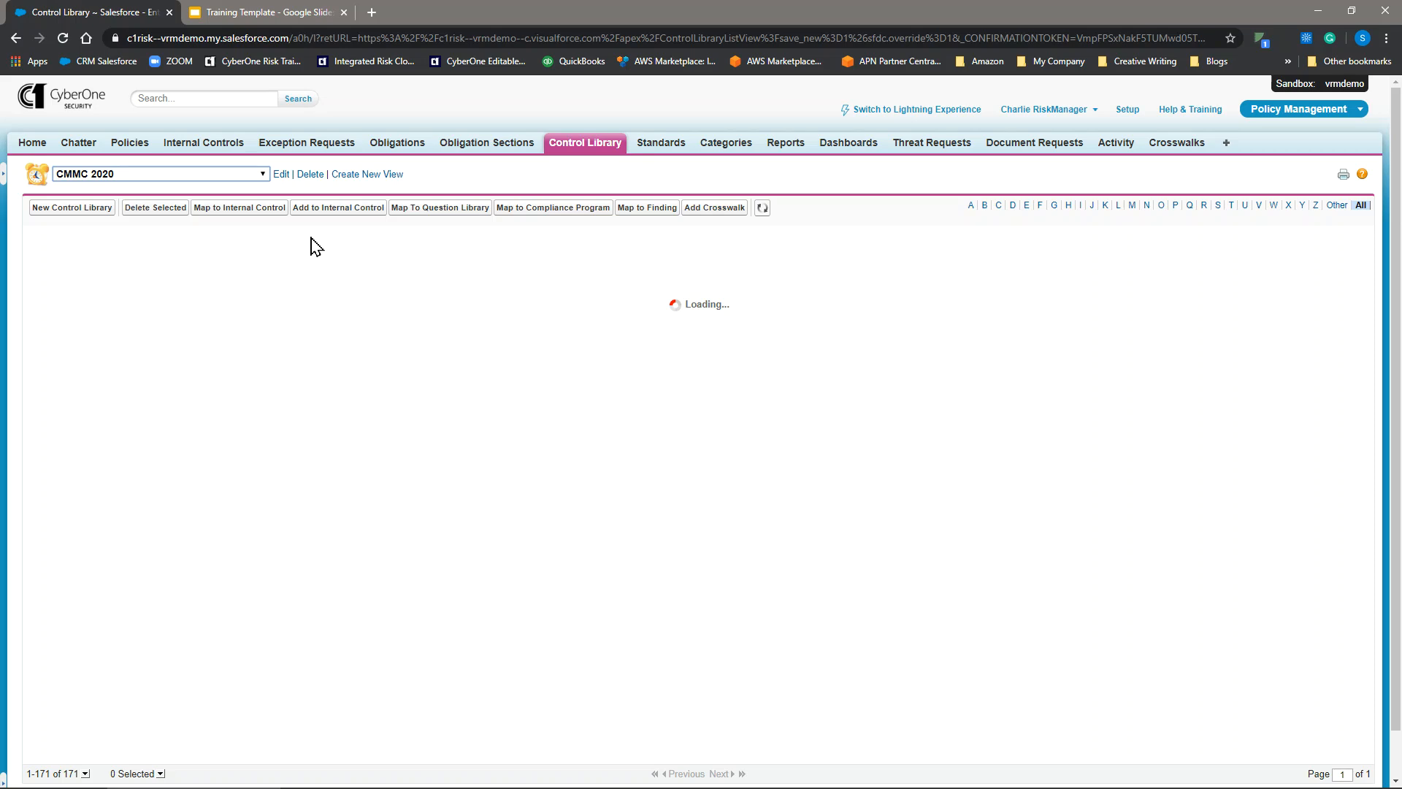
{"action": "left_click", "coordinate": [282, 176]}
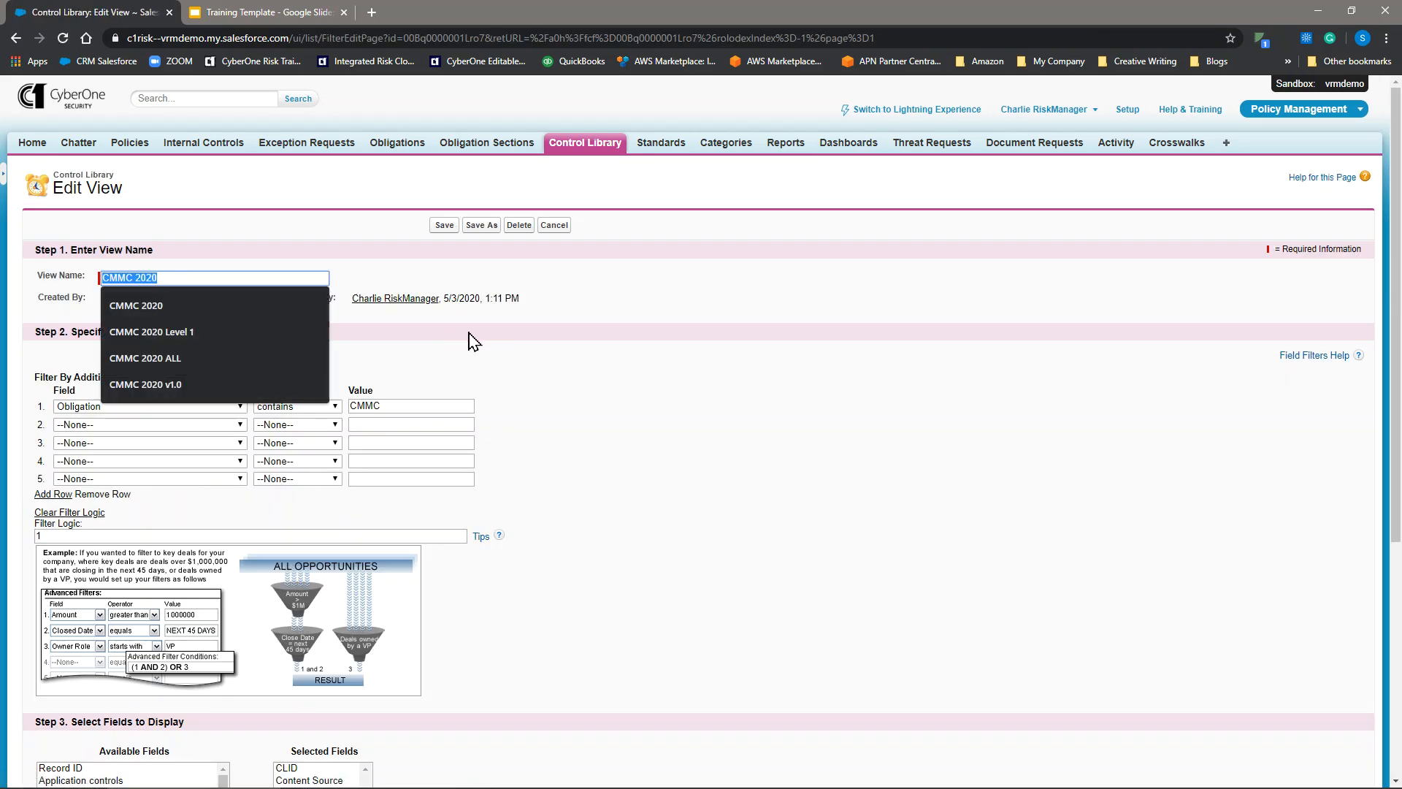
{"action": "left_click", "coordinate": [608, 338]}
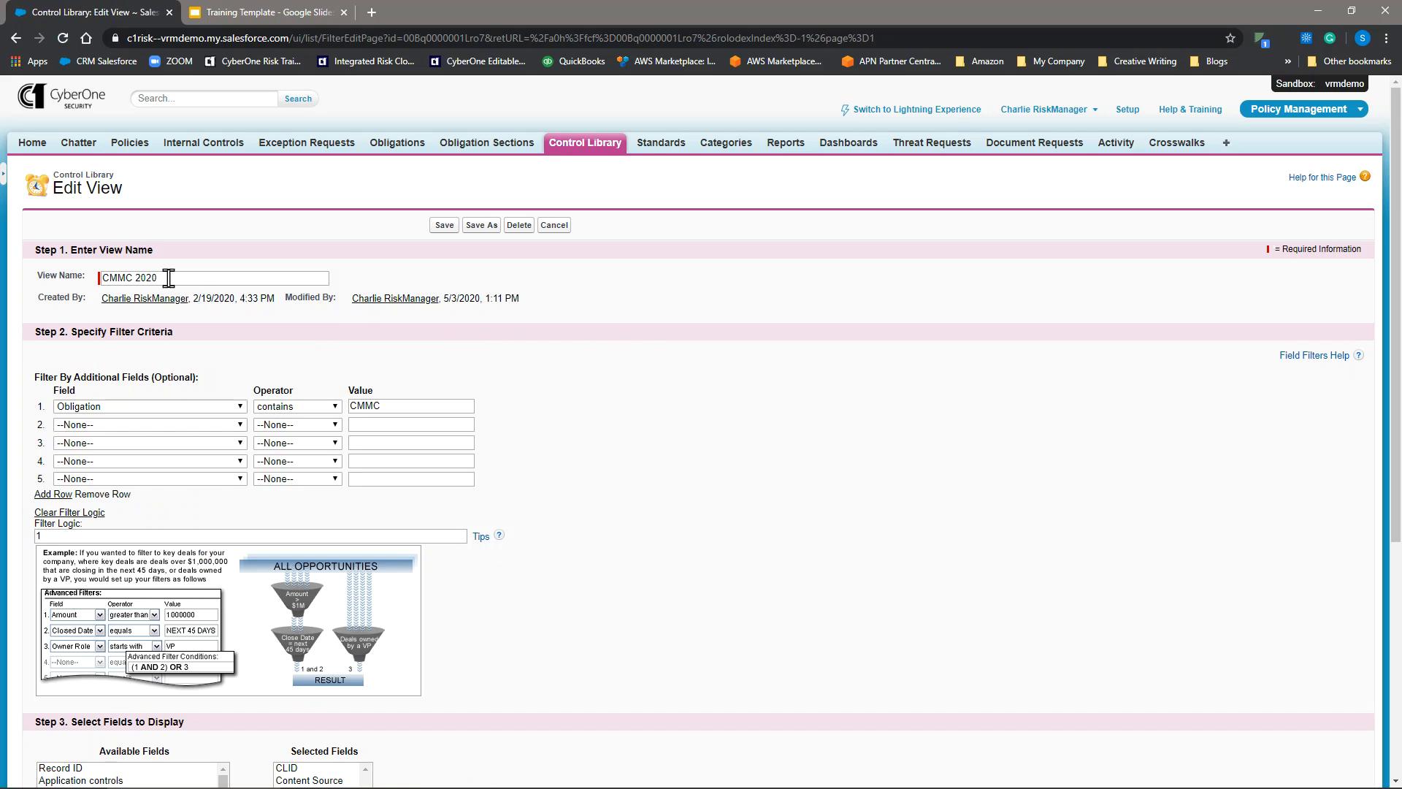
{"action": "scroll", "coordinate": [632, 335], "scroll_direction": "down", "scroll_amount": 1}
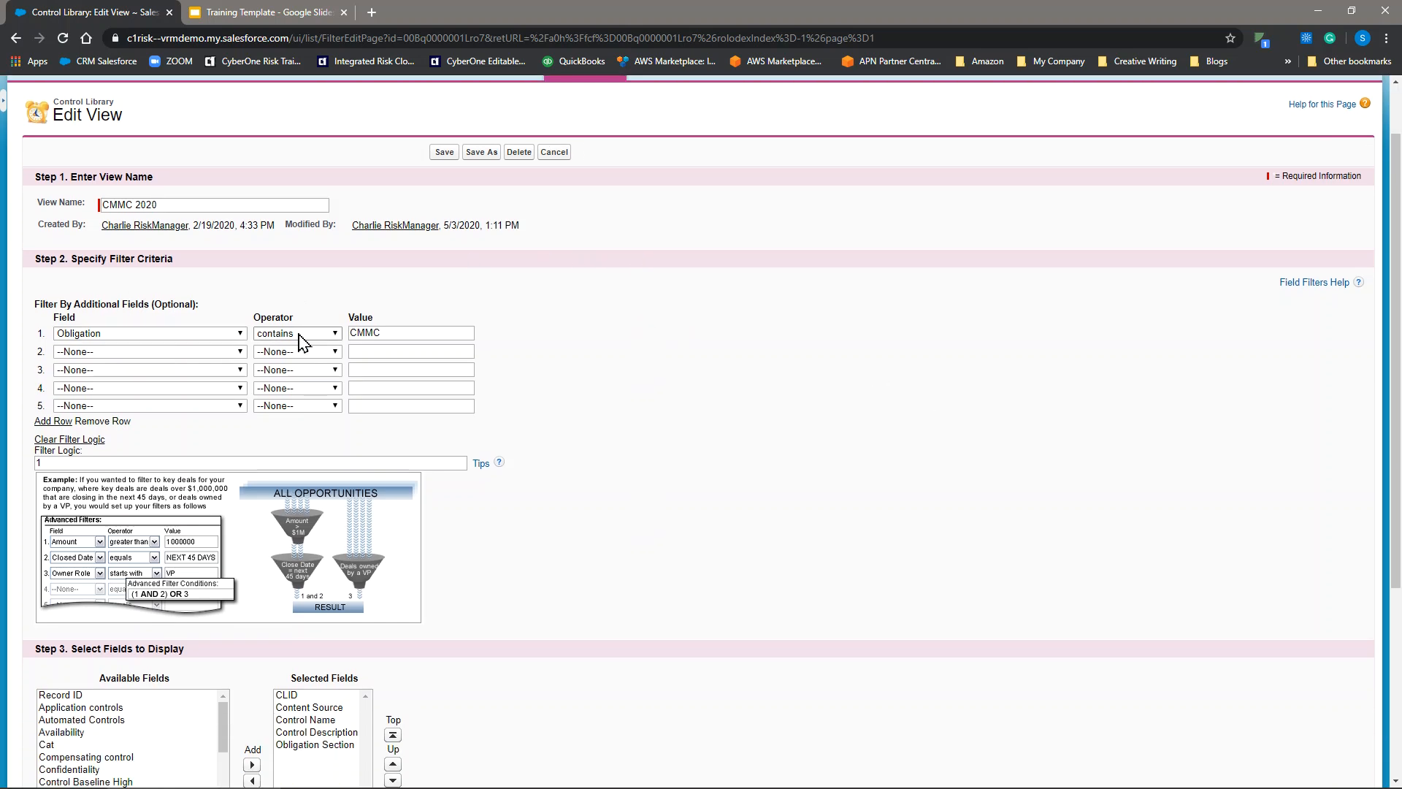
{"action": "scroll", "coordinate": [667, 341], "scroll_direction": "down", "scroll_amount": 1}
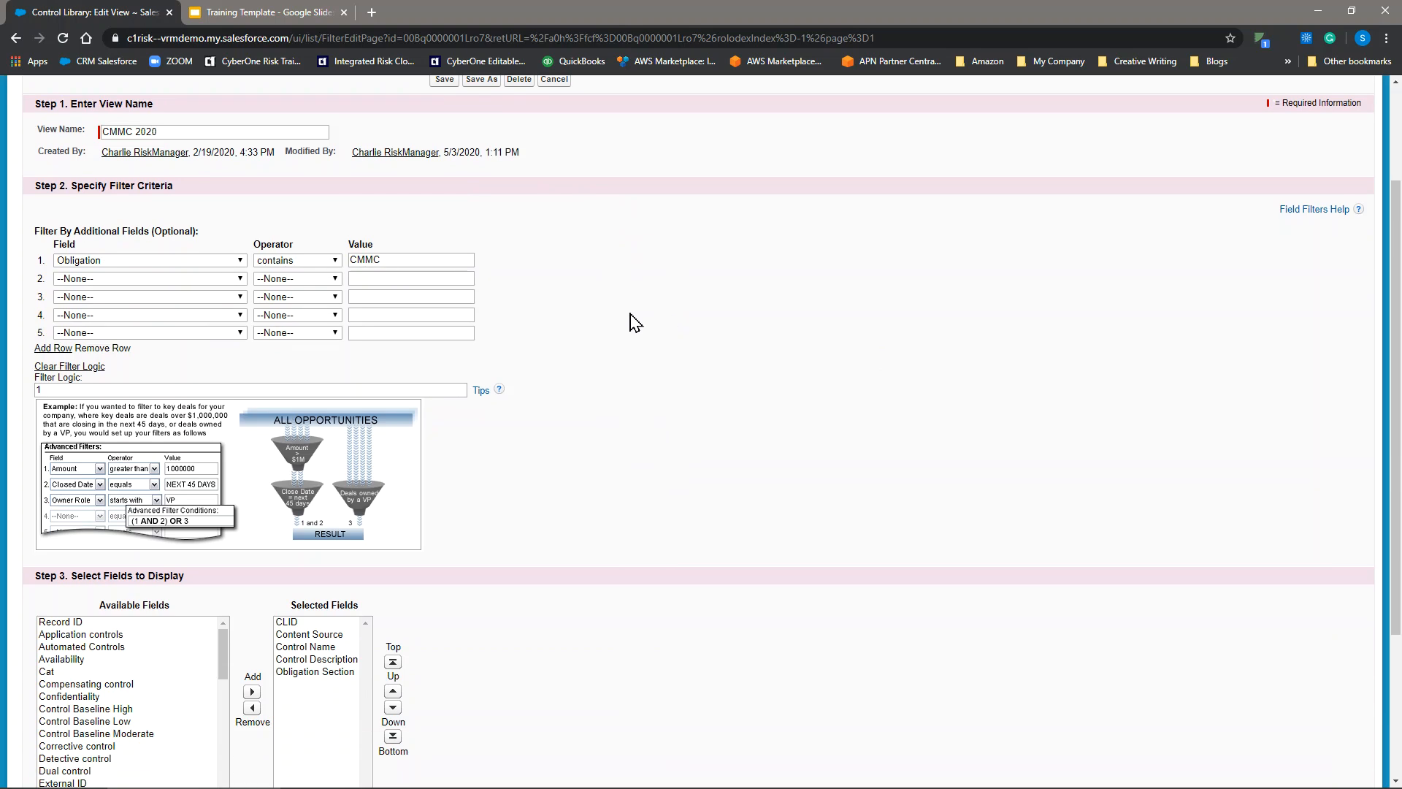
{"action": "scroll", "coordinate": [761, 354], "scroll_direction": "down", "scroll_amount": 1}
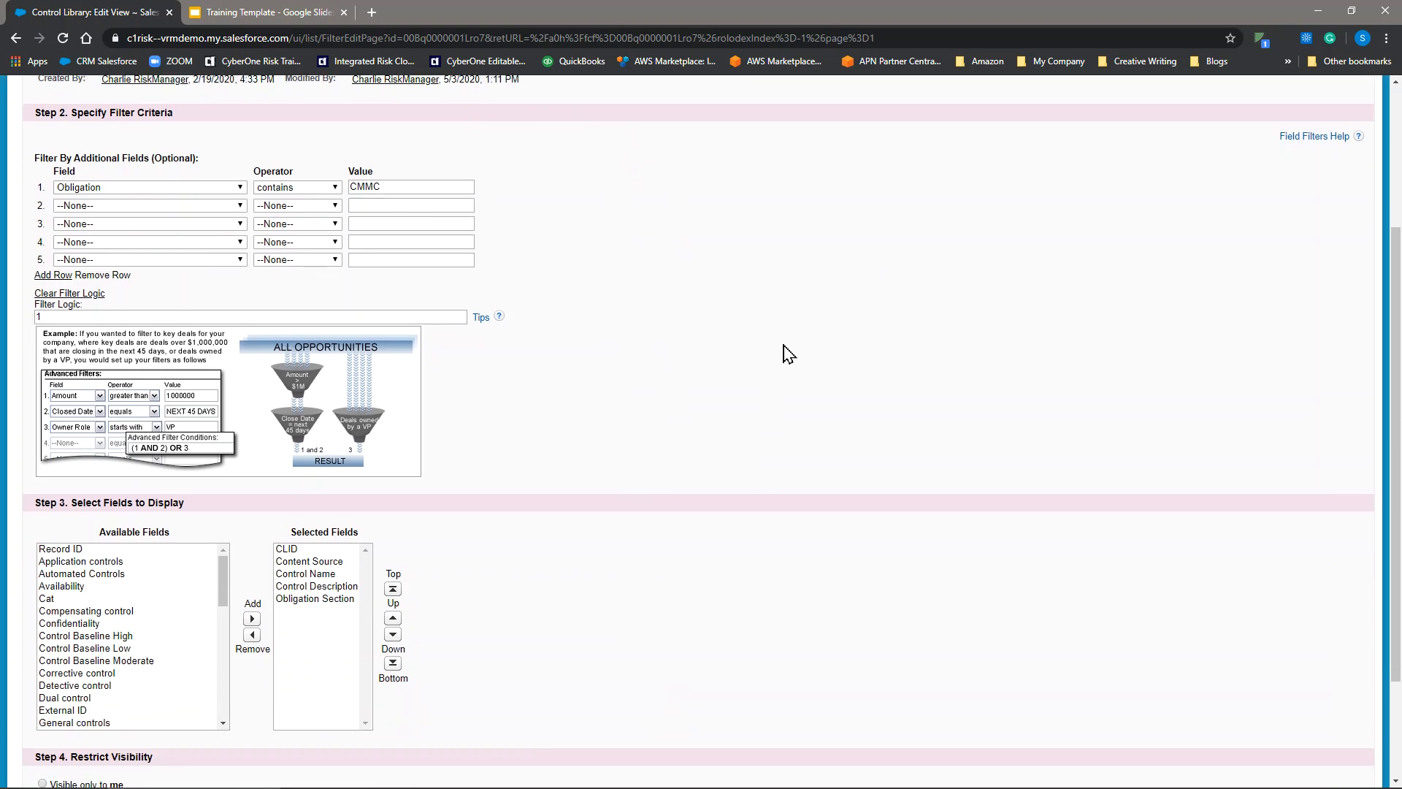
{"action": "scroll", "coordinate": [785, 354], "scroll_direction": "down", "scroll_amount": 2}
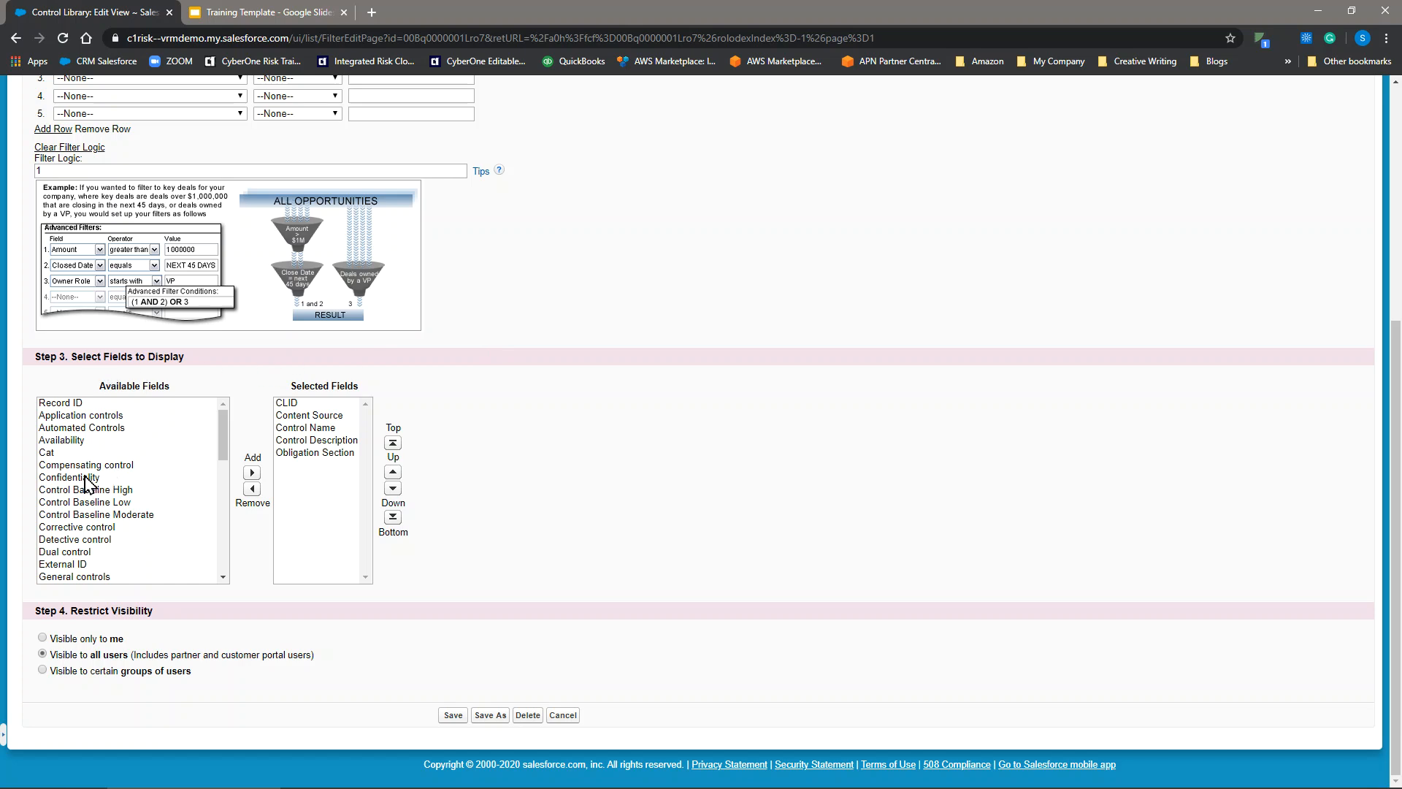
Step: Replace Obligation Section with Test Plan Source in the view's selected display fields
{"action": "left_click", "coordinate": [310, 453]}
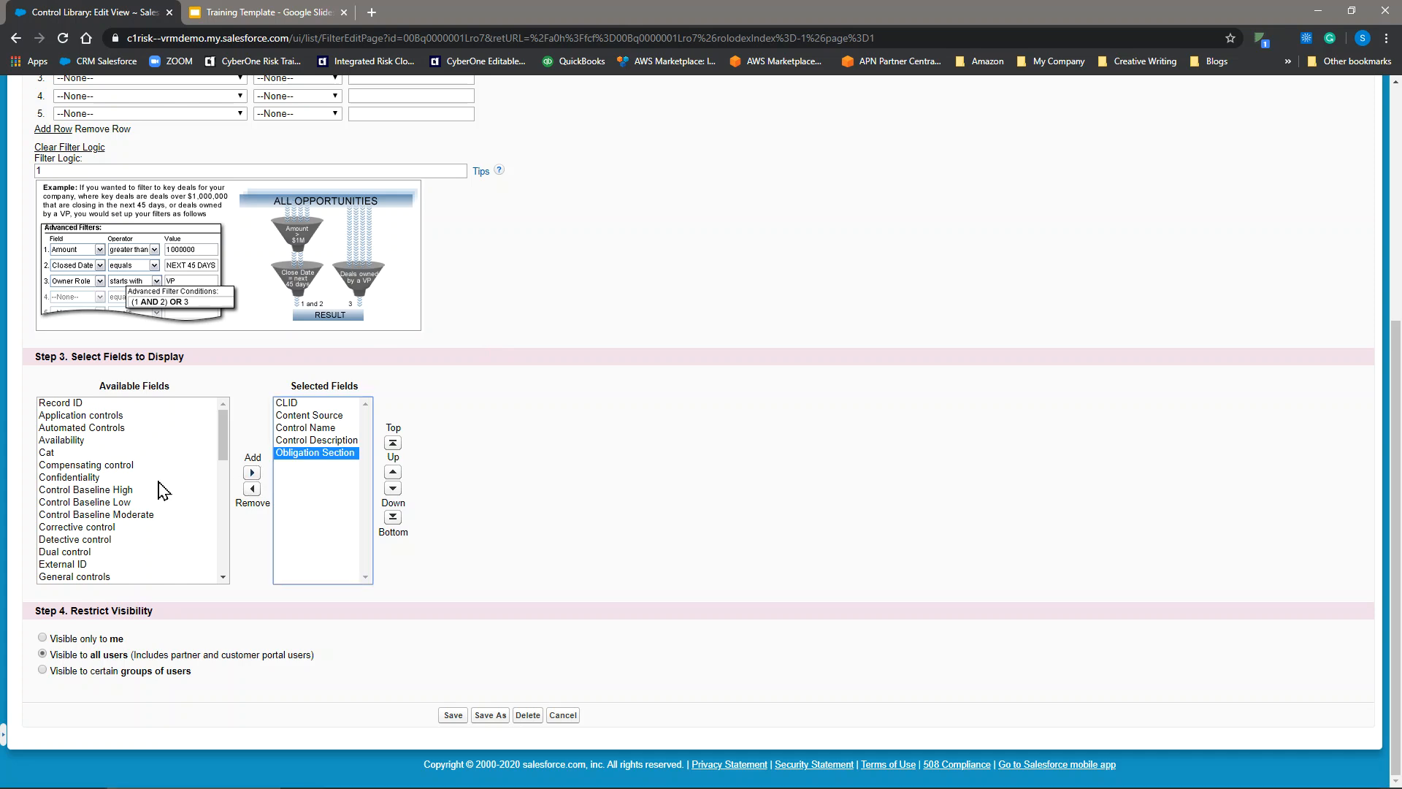
{"action": "left_click", "coordinate": [252, 488]}
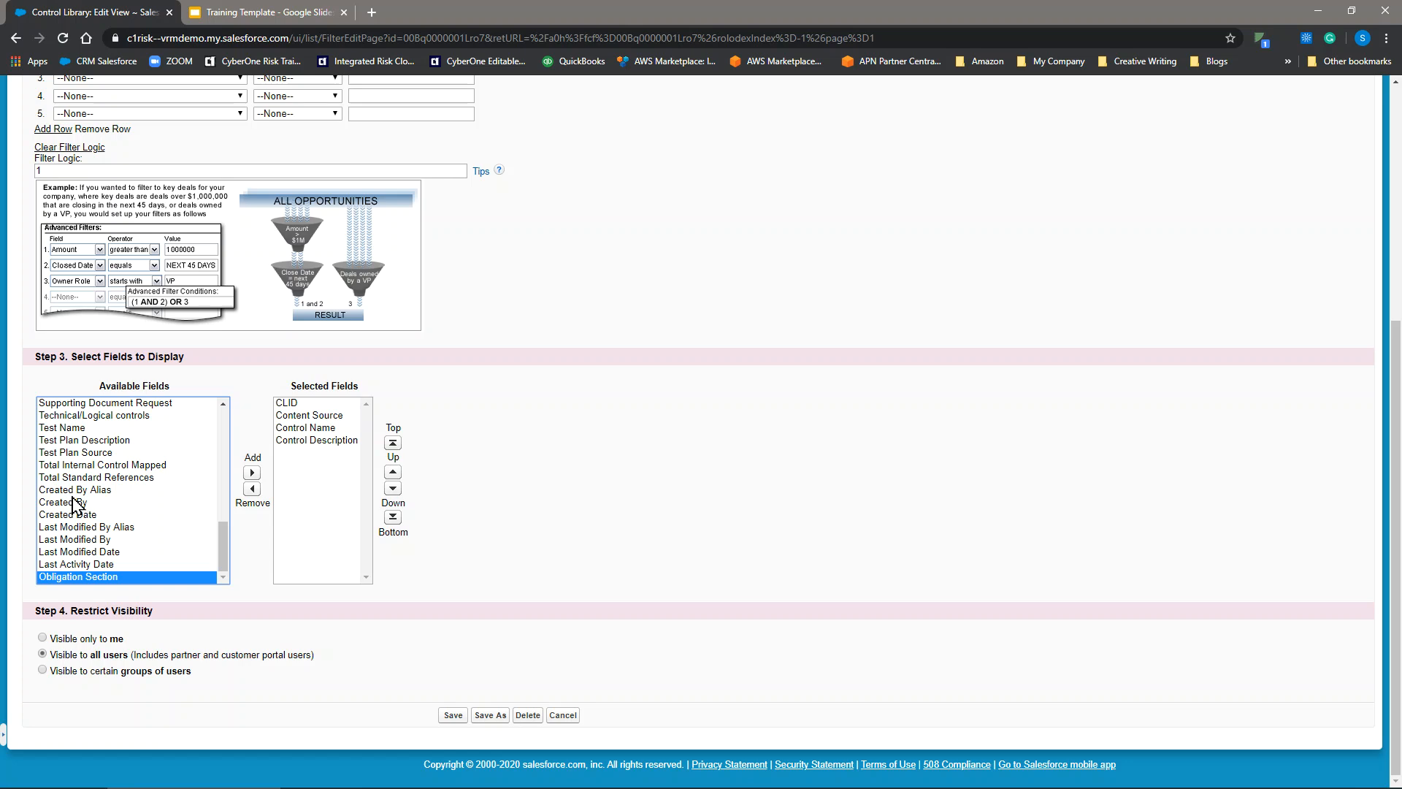
{"action": "left_click", "coordinate": [69, 452]}
{"action": "left_click", "coordinate": [252, 472]}
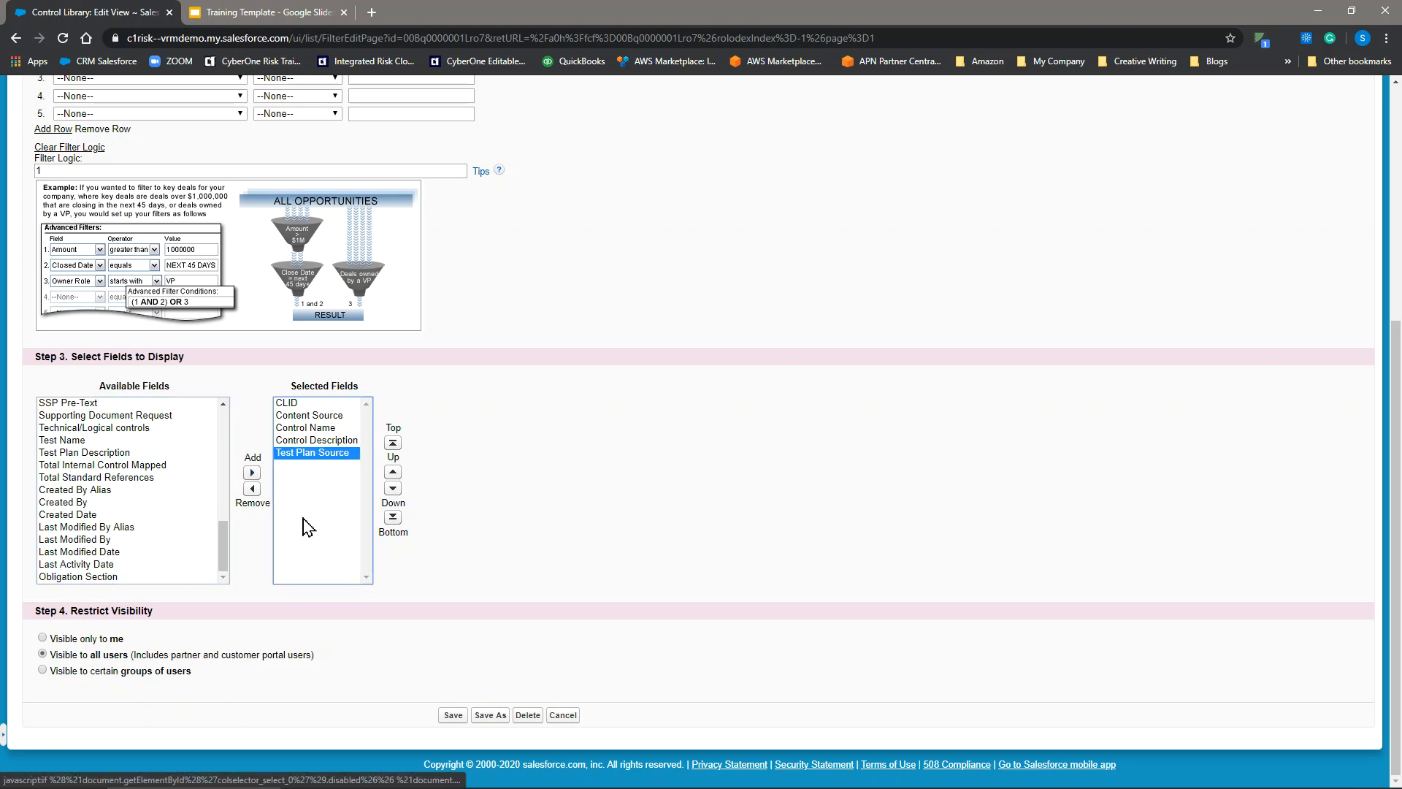
Step: Put Obligation Section back into the selected display fields and remove Test Plan Source
{"action": "left_click", "coordinate": [82, 576]}
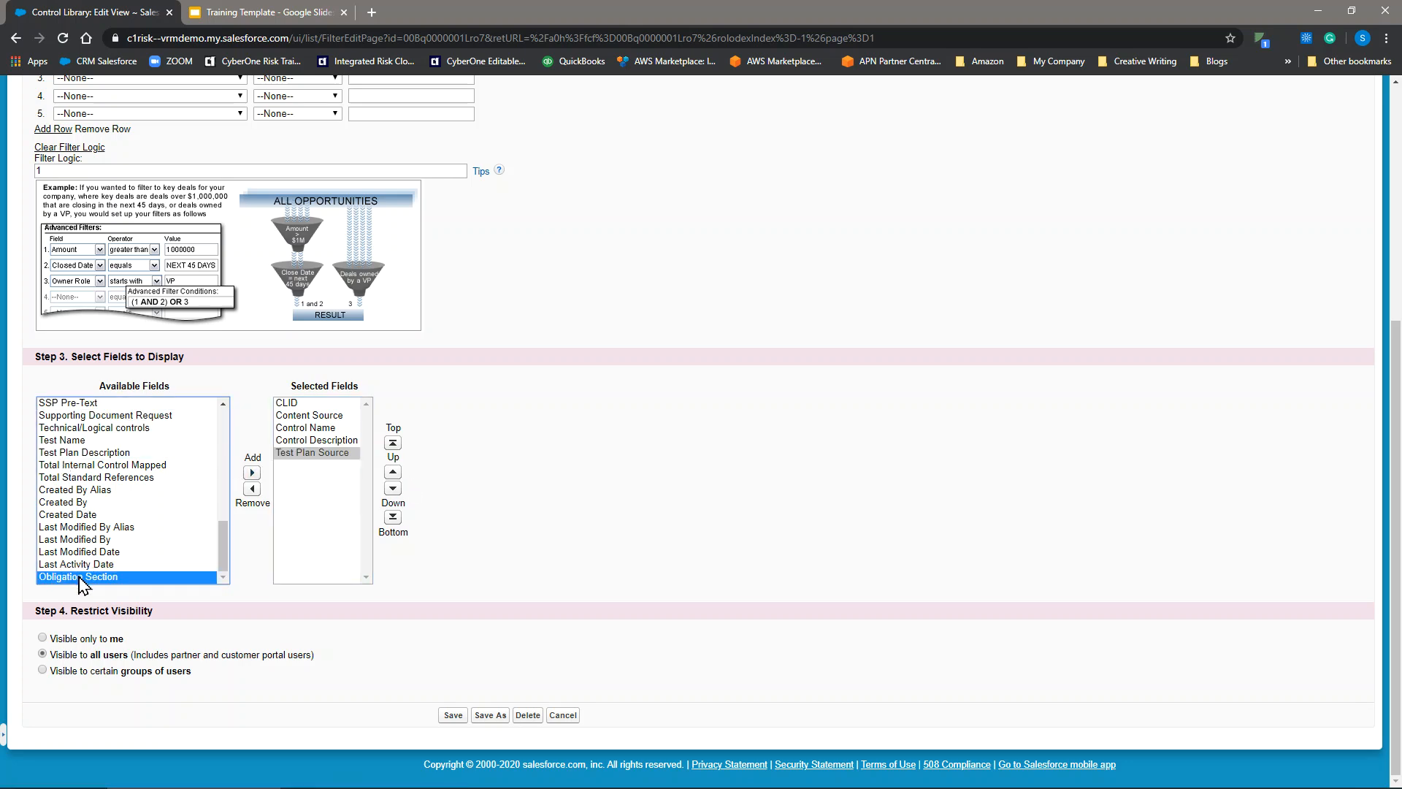
{"action": "left_click", "coordinate": [252, 473]}
{"action": "left_click", "coordinate": [312, 452]}
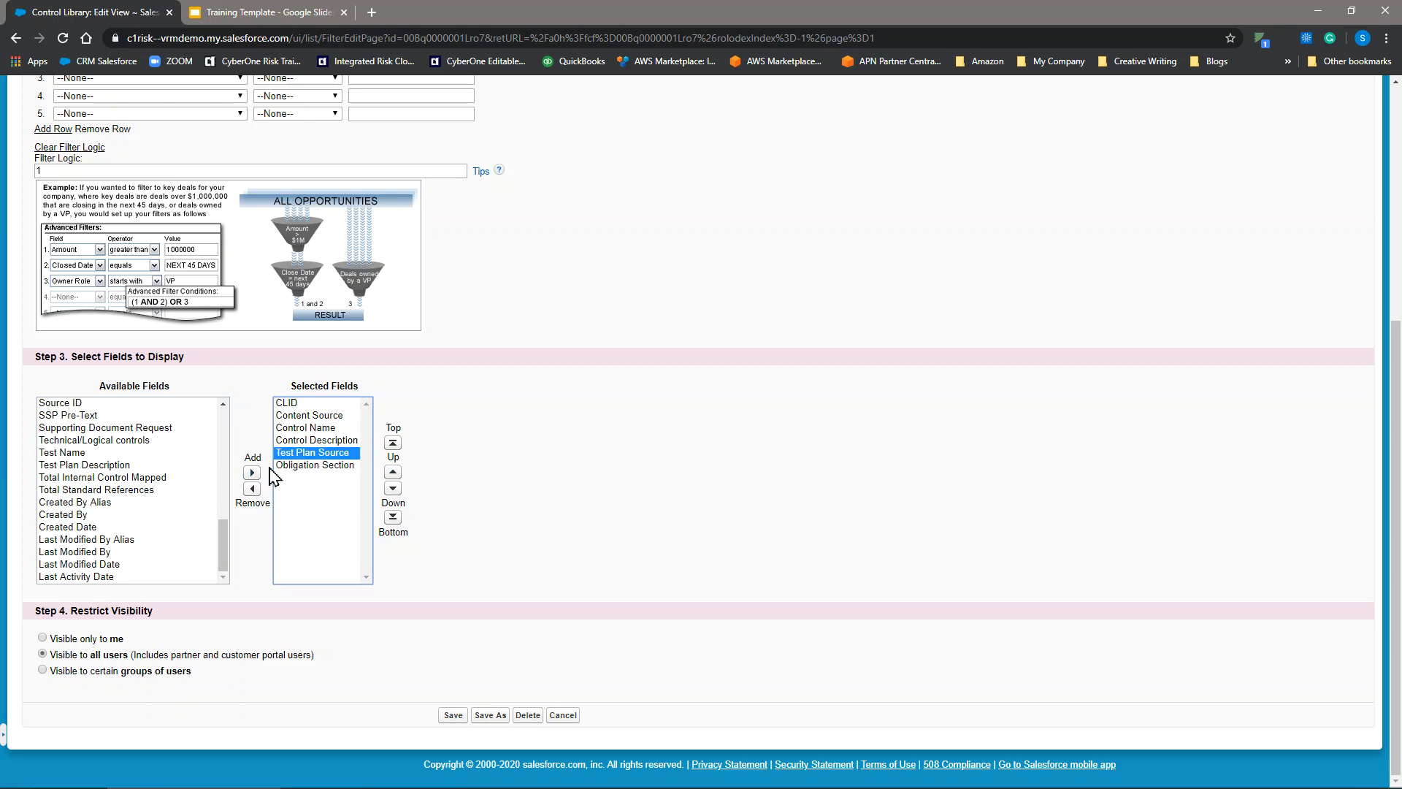
{"action": "left_click", "coordinate": [252, 488]}
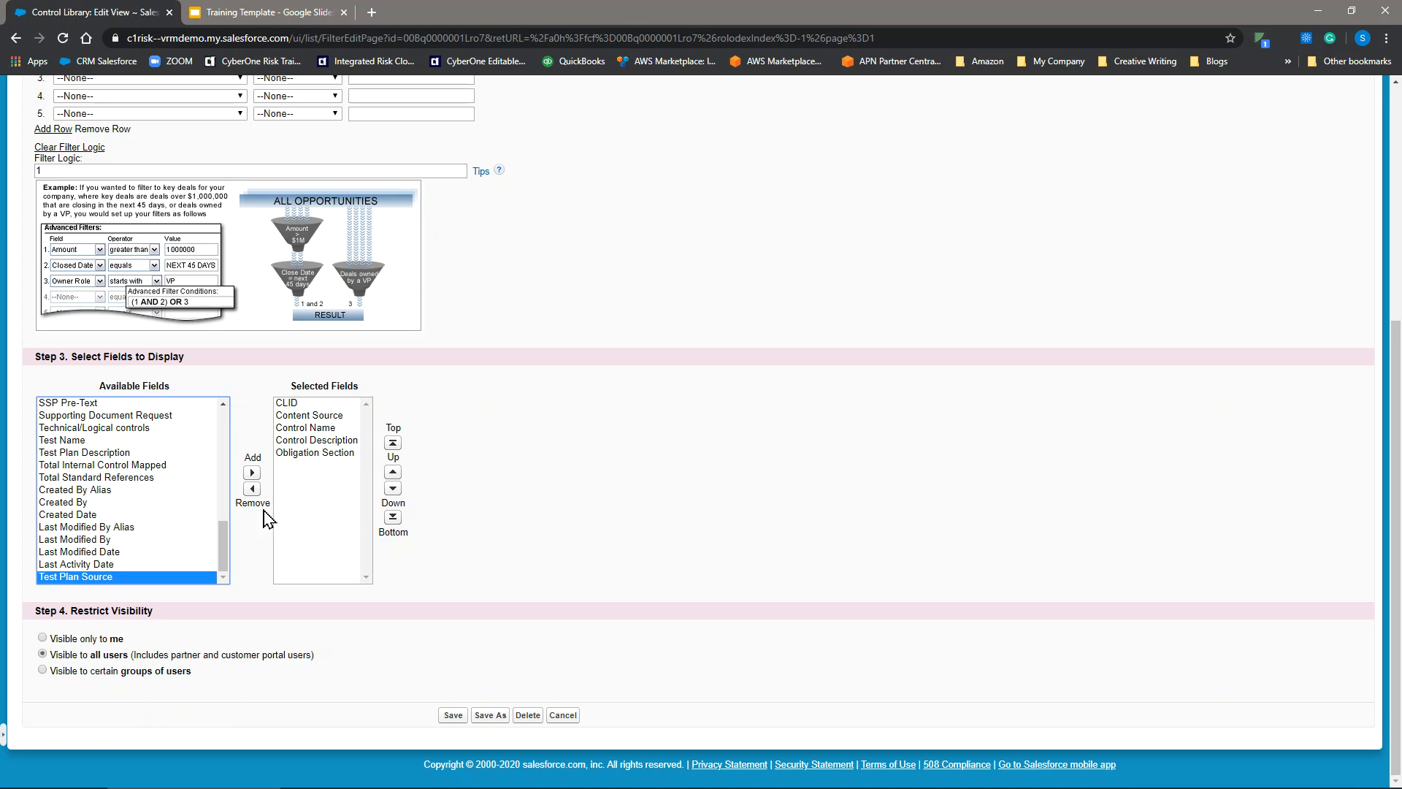
Step: Save the CMMC 2020 view with visibility for all users
{"action": "left_click", "coordinate": [43, 642]}
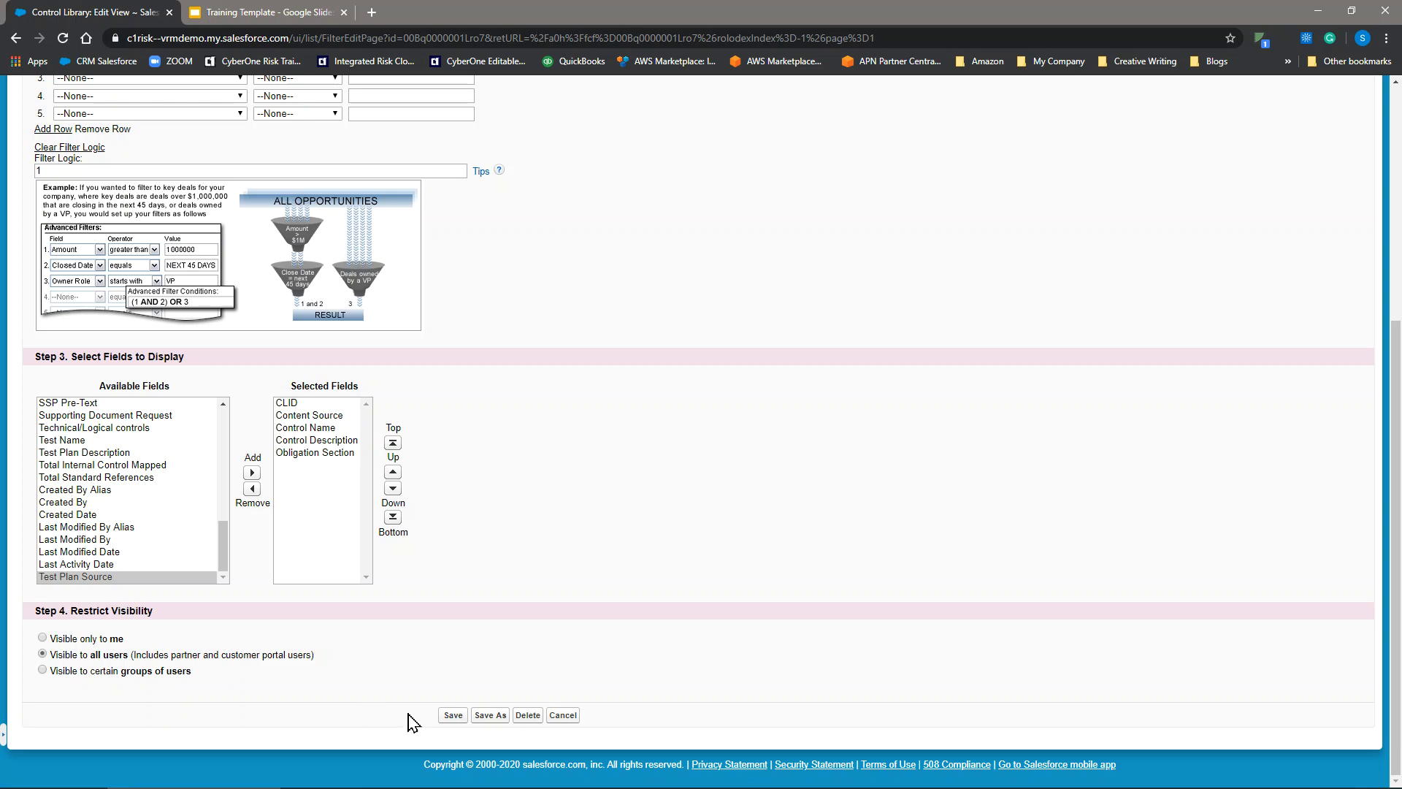
{"action": "left_click", "coordinate": [453, 717]}
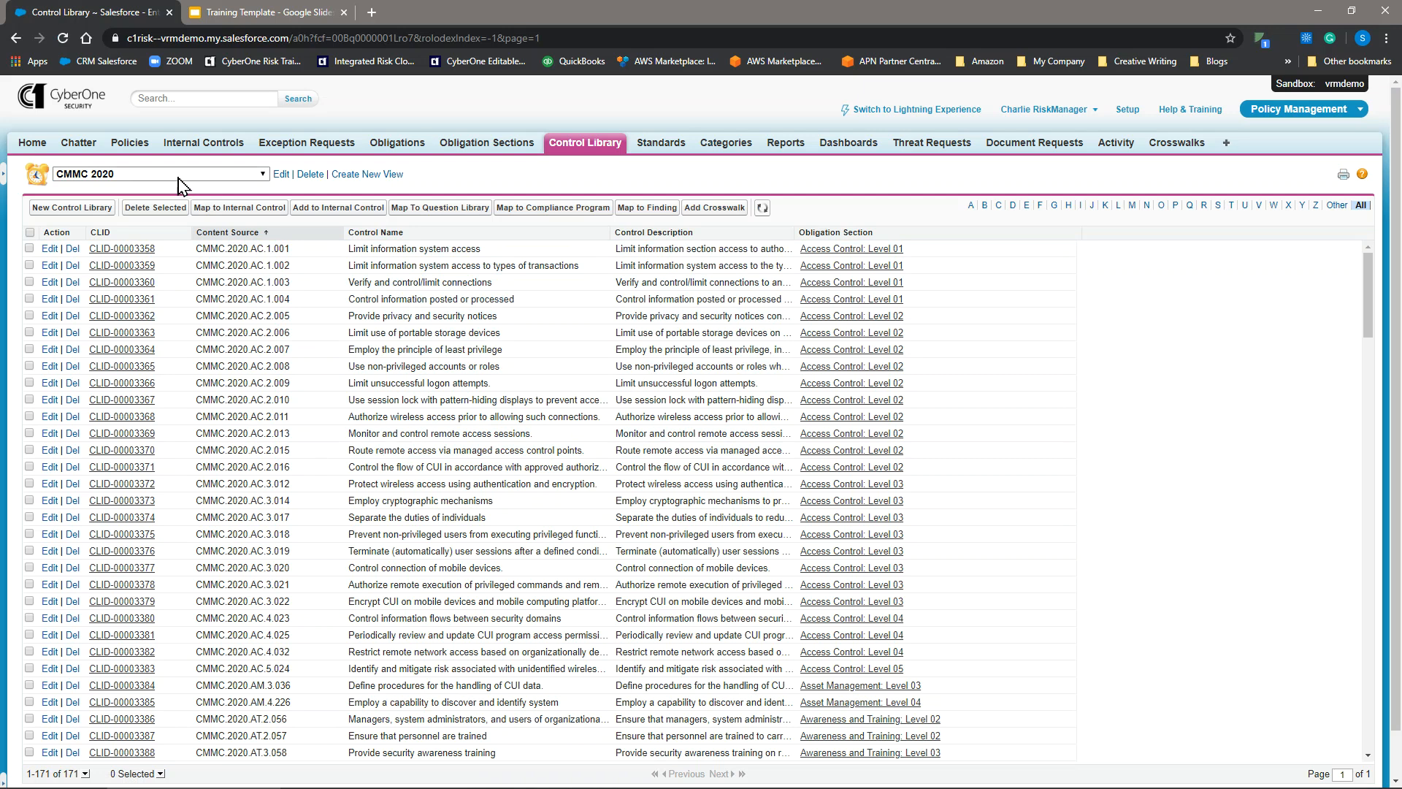
Step: Open the CMMC 2020 Level 1 view for editing and examine its Content Source and Obligation Section filters and filter logic
{"action": "left_click", "coordinate": [175, 179]}
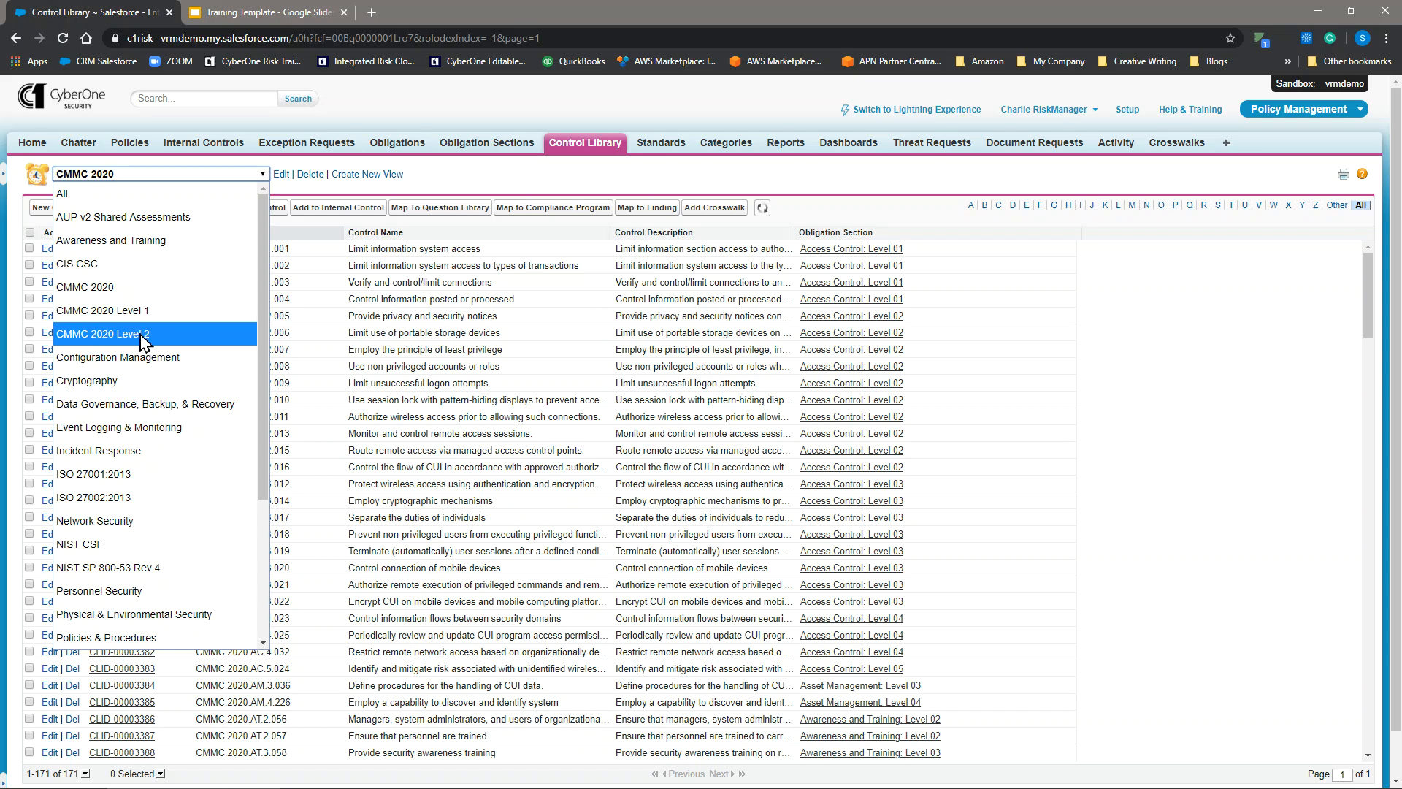
{"action": "left_click", "coordinate": [110, 311]}
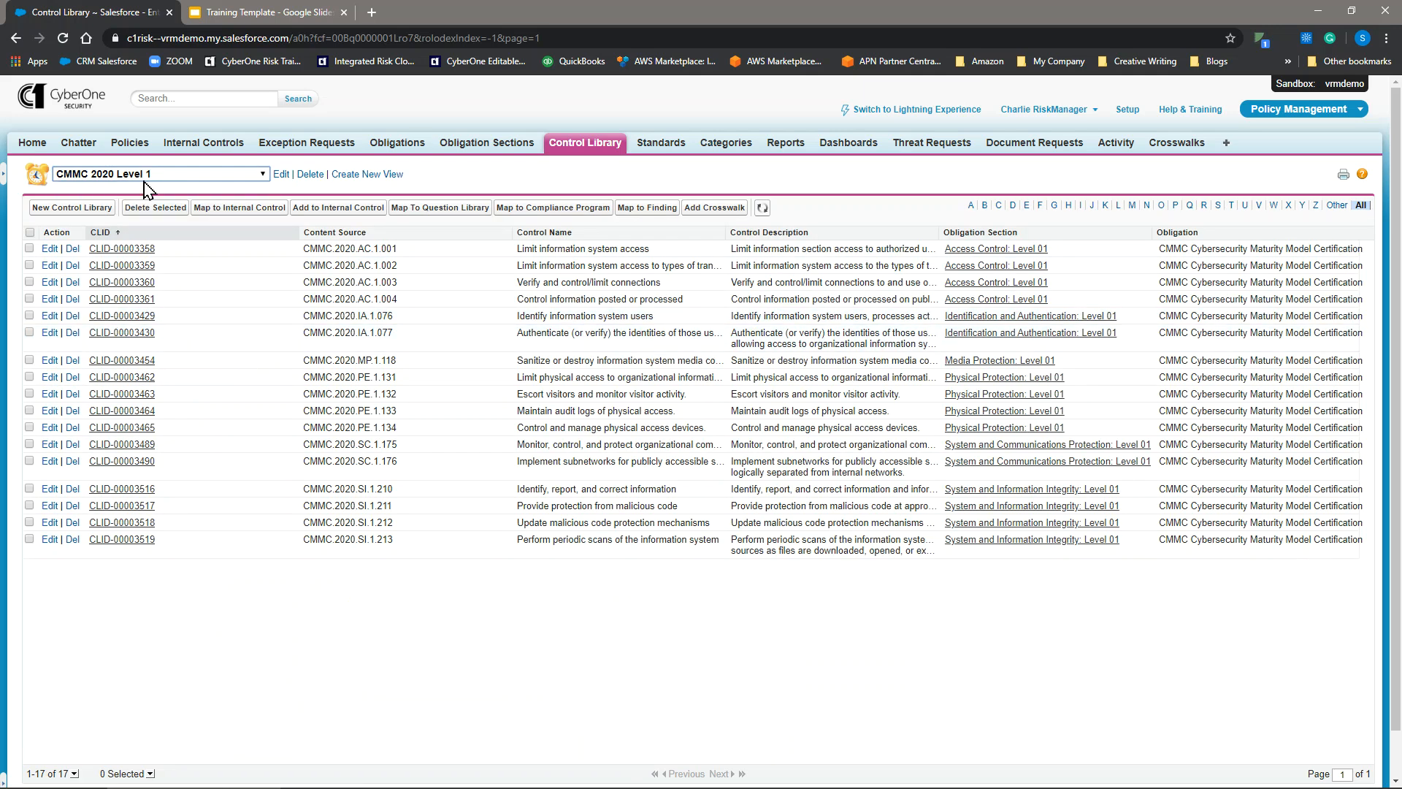
{"action": "left_click", "coordinate": [281, 176]}
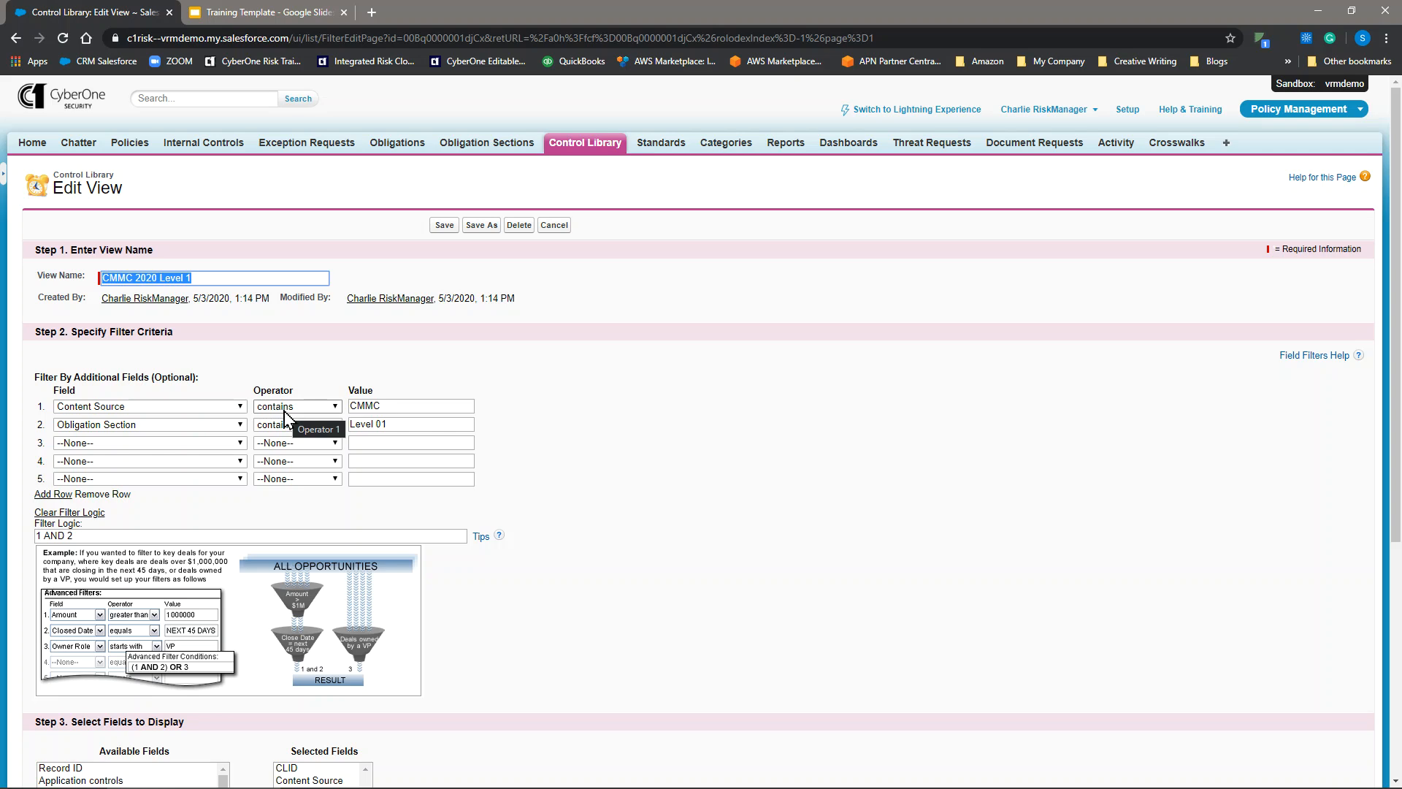
{"action": "left_click", "coordinate": [384, 406]}
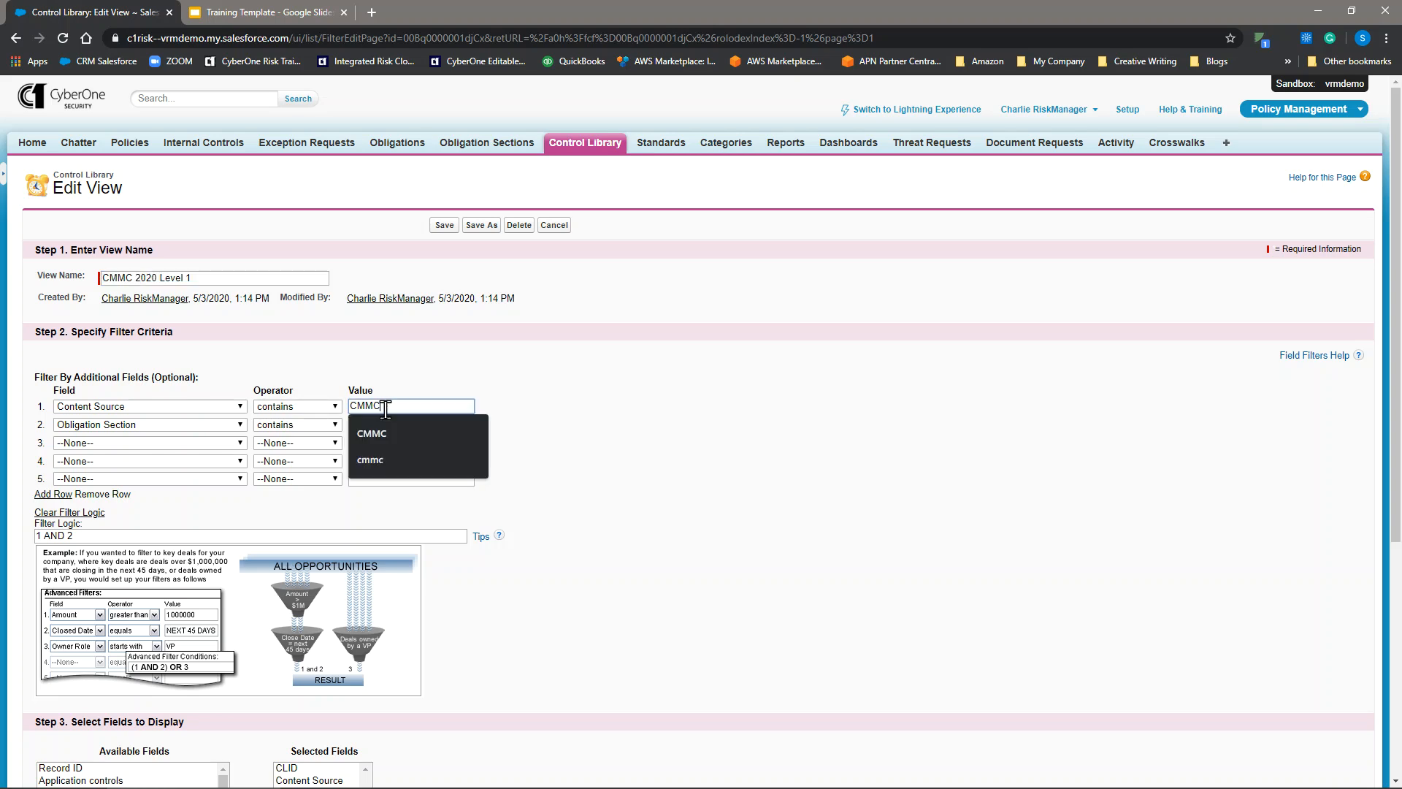
{"action": "left_click", "coordinate": [621, 517]}
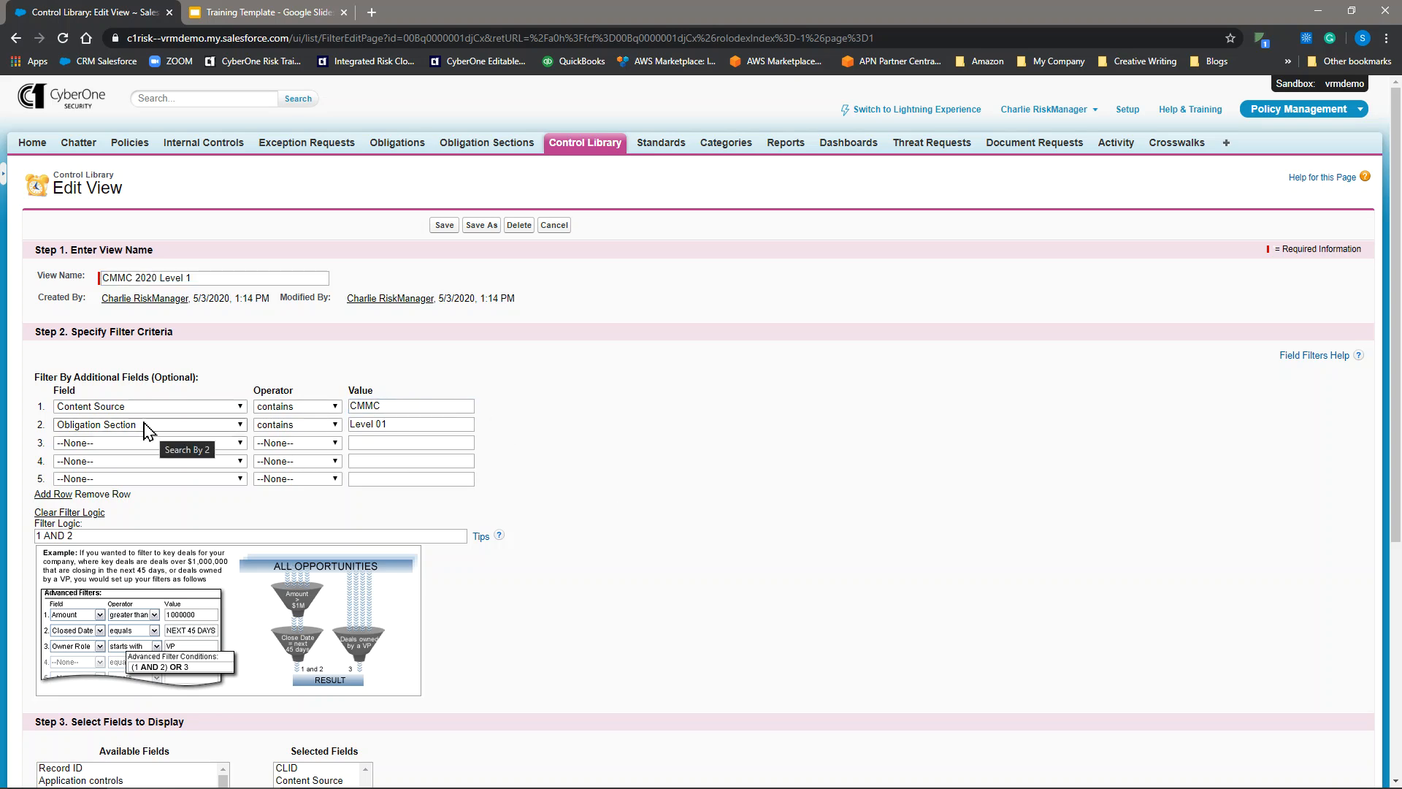
{"action": "left_click", "coordinate": [395, 425]}
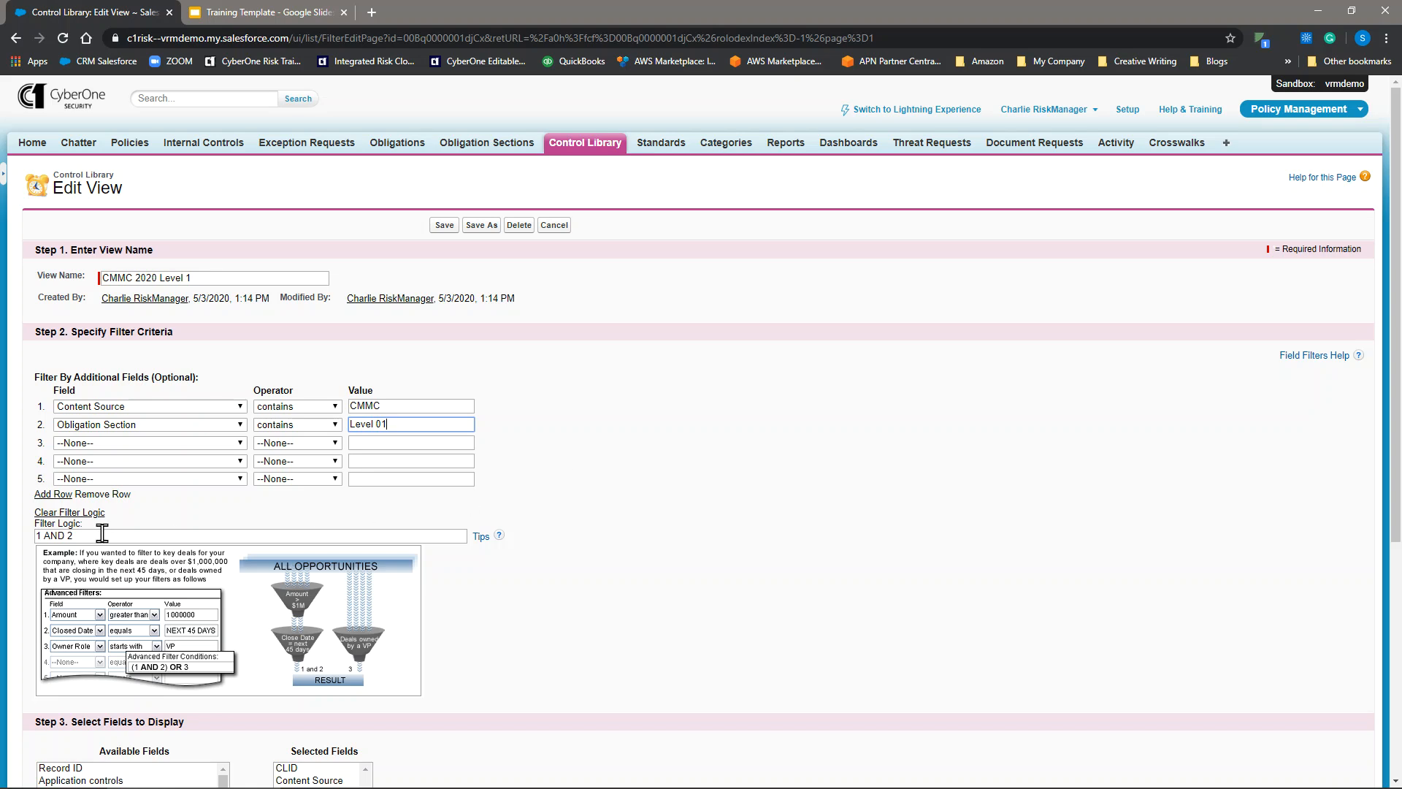
{"action": "left_click_drag", "start_coordinate": [93, 535], "coordinate": [27, 535]}
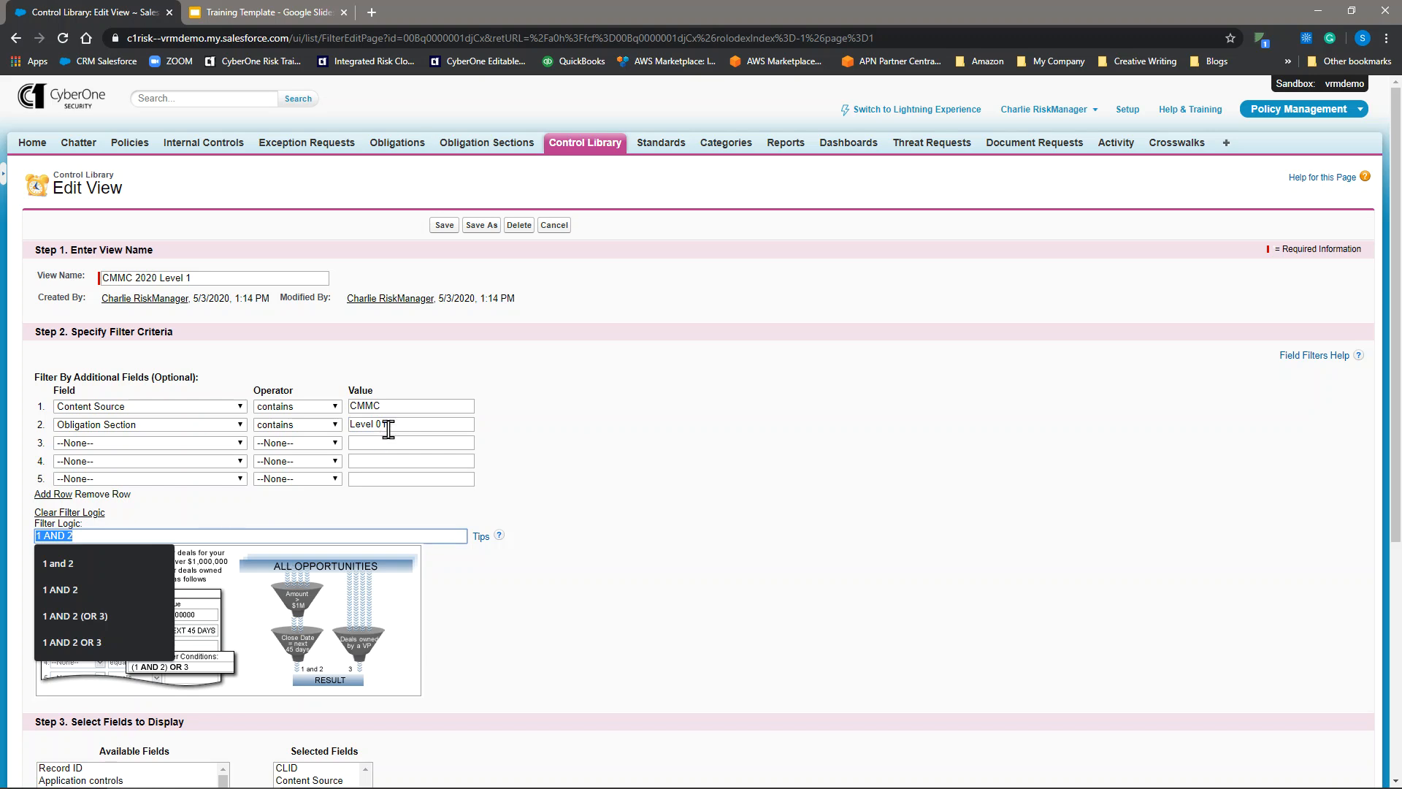
{"action": "left_click", "coordinate": [588, 462]}
Step: Check the Level 1 view's display fields and visibility setting, and save the view
{"action": "scroll", "coordinate": [617, 460], "scroll_direction": "down", "scroll_amount": 3}
{"action": "scroll", "coordinate": [626, 448], "scroll_direction": "down", "scroll_amount": 2}
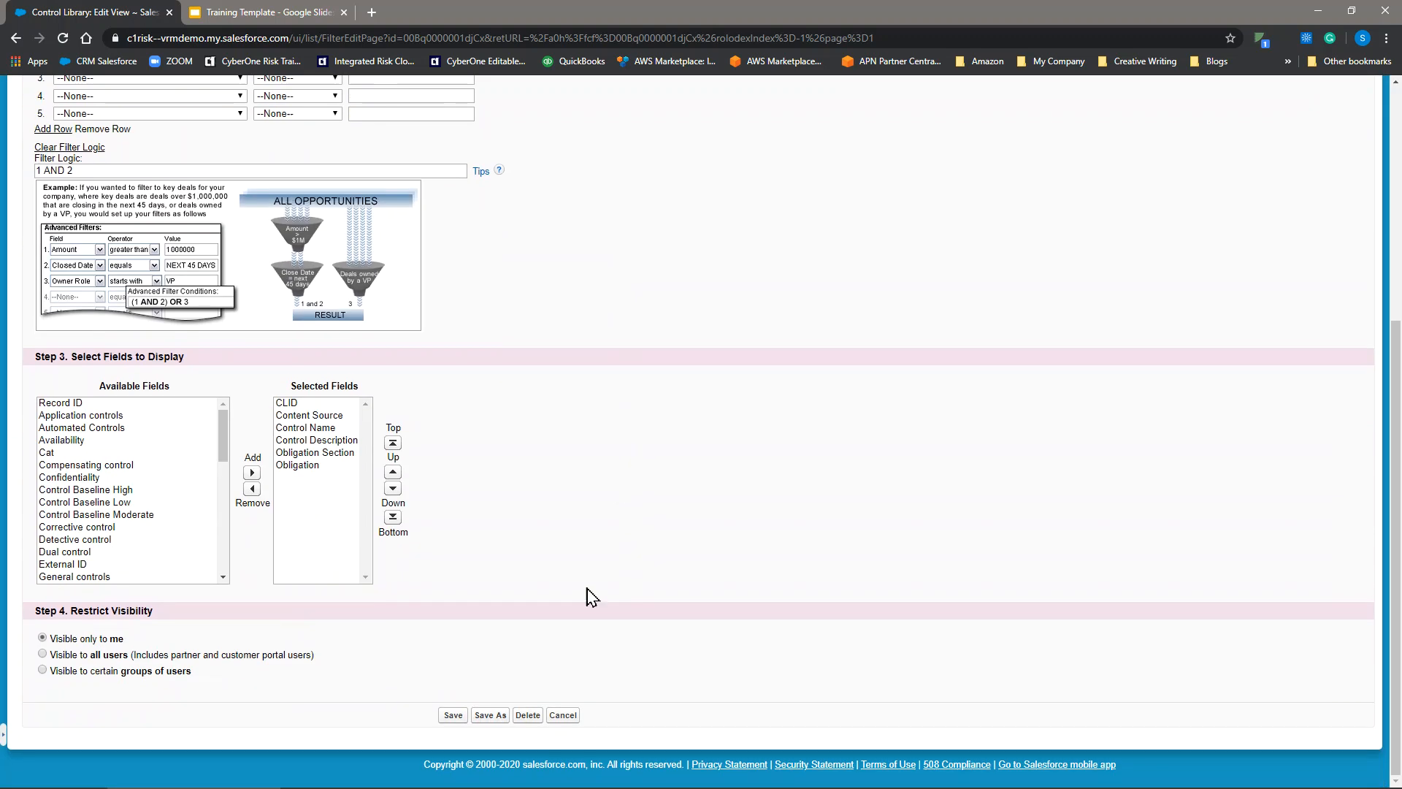
{"action": "left_click", "coordinate": [452, 715]}
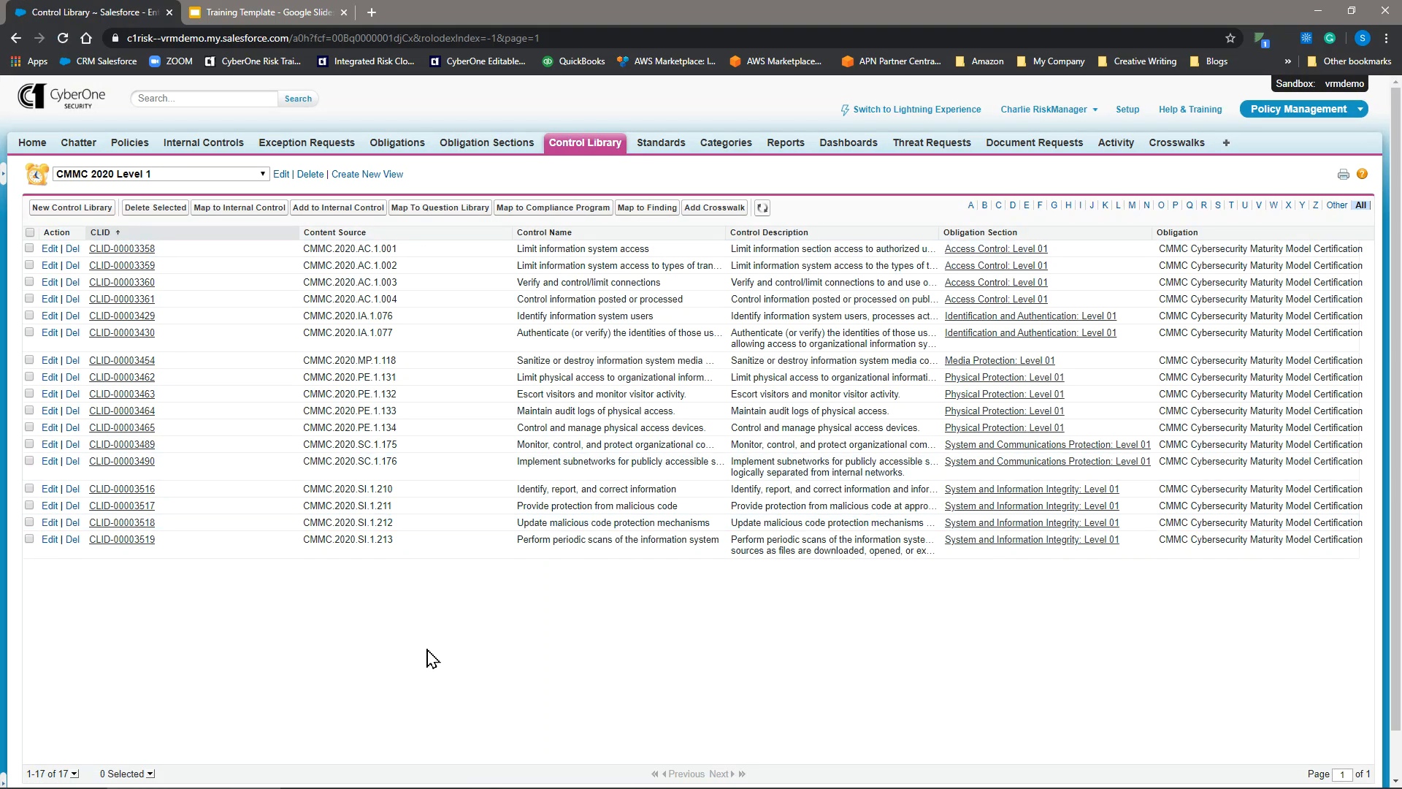
Step: Switch the control library list to the CMMC 2020 Level 2 view and open that view for editing
{"action": "left_click", "coordinate": [199, 177]}
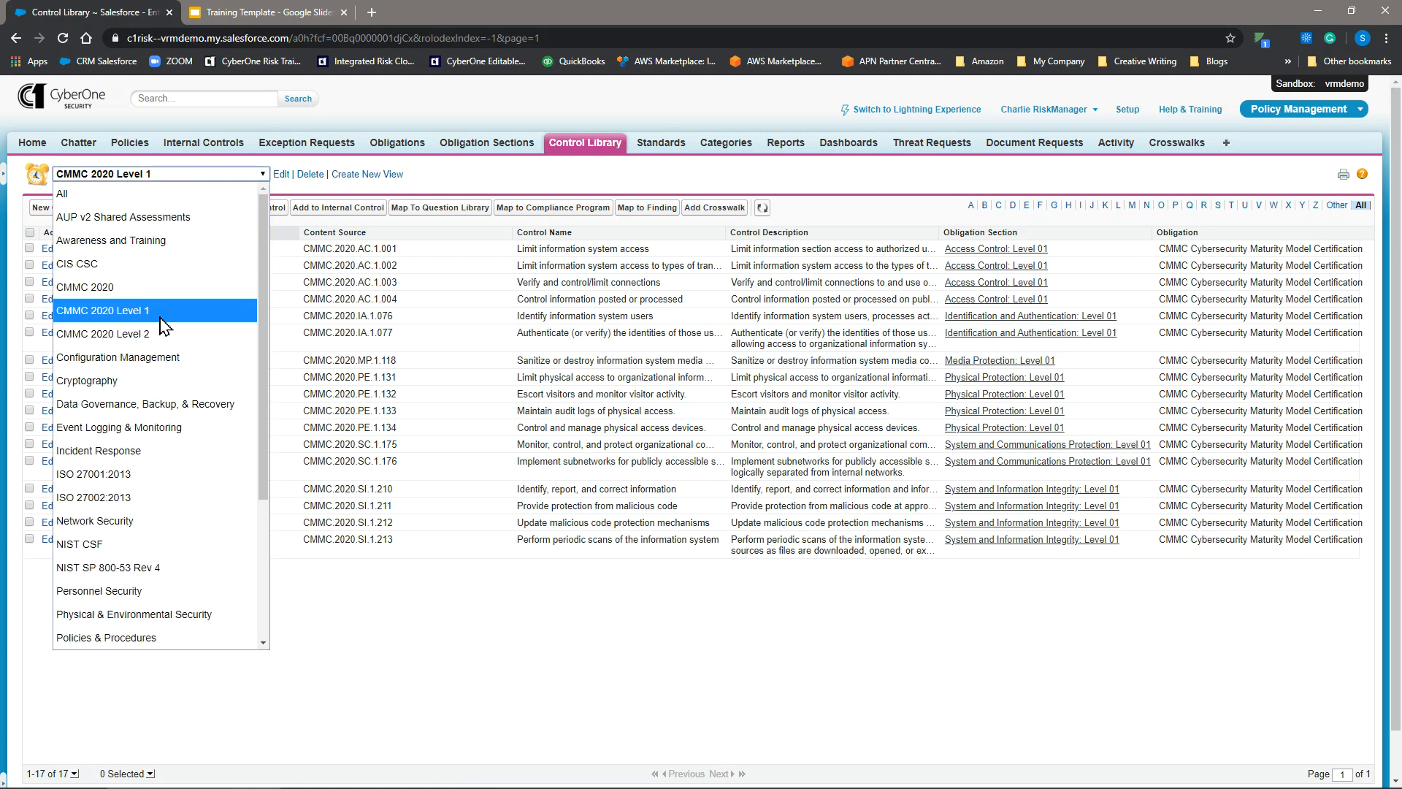
{"action": "left_click", "coordinate": [184, 335]}
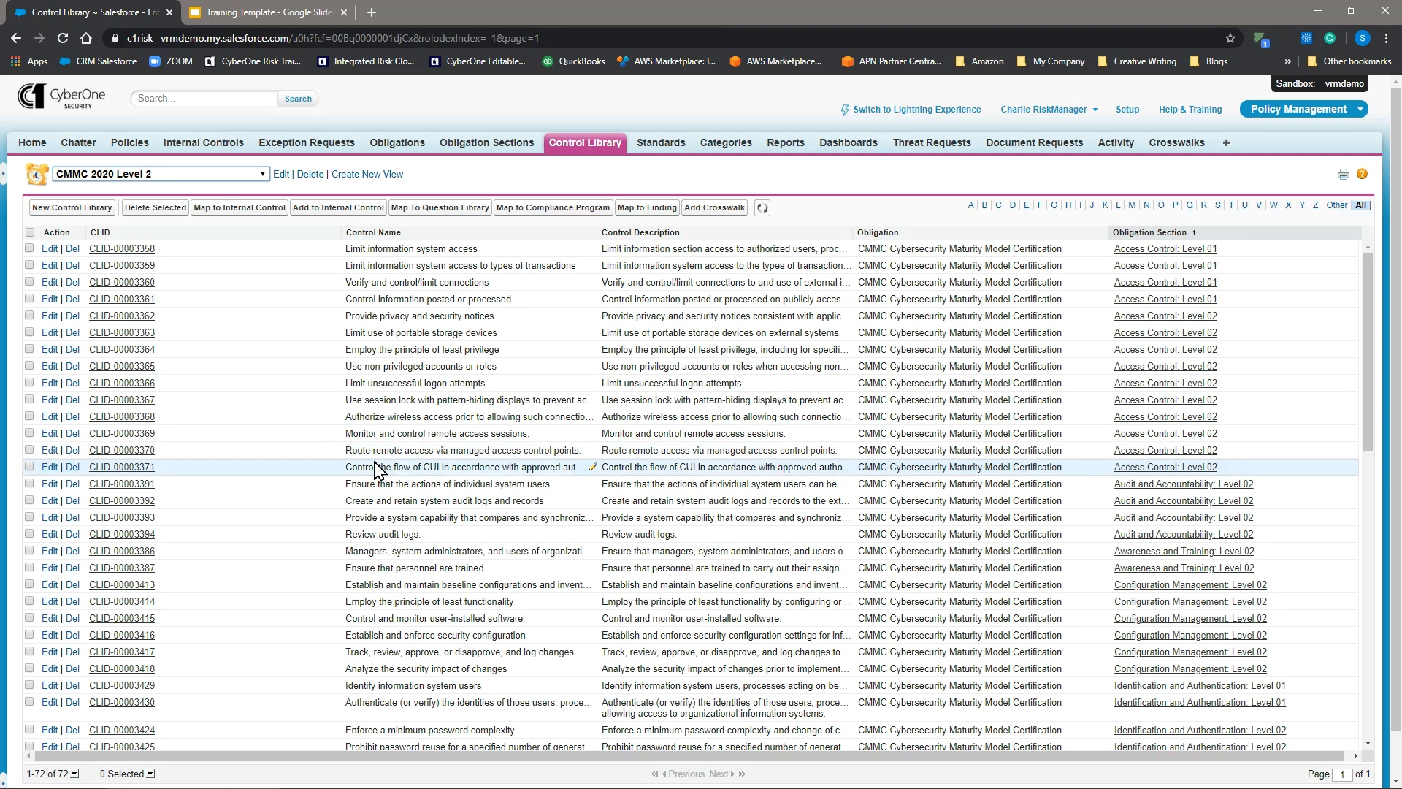
{"action": "left_click", "coordinate": [281, 178]}
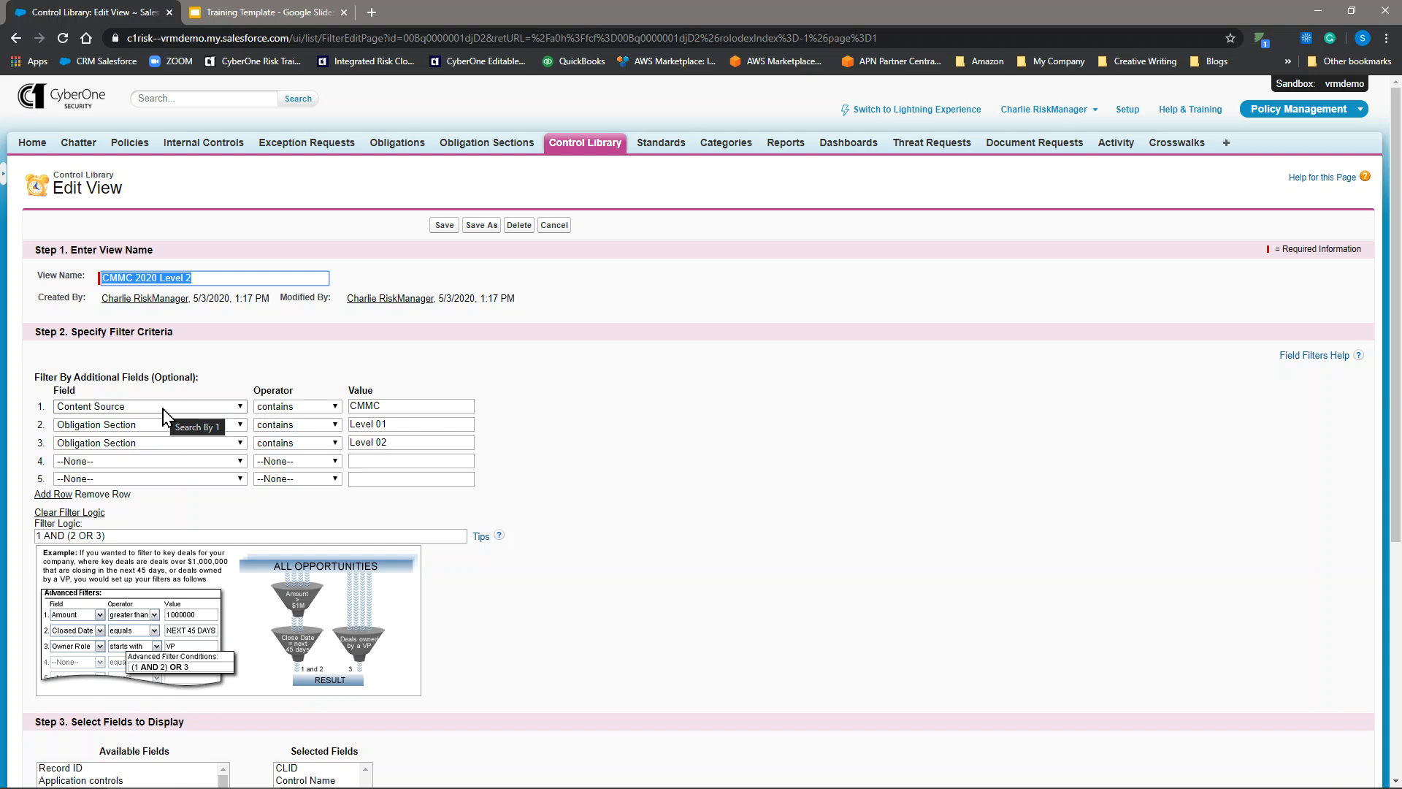
Step: Examine the Level 2 view's Content Source and Obligation Section filters, including the available operators and the filter values
{"action": "left_click", "coordinate": [280, 410]}
{"action": "left_click", "coordinate": [279, 411]}
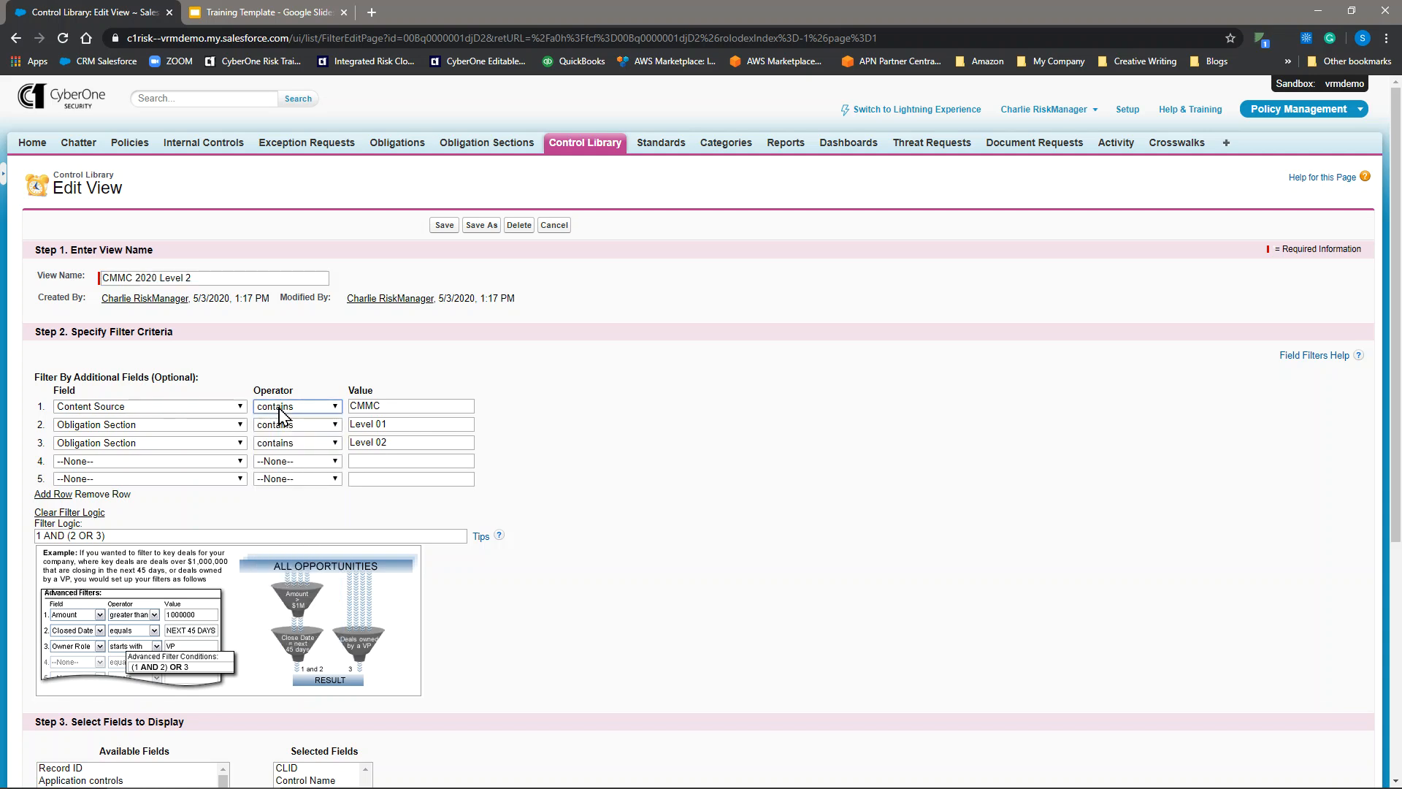
{"action": "left_click", "coordinate": [280, 413]}
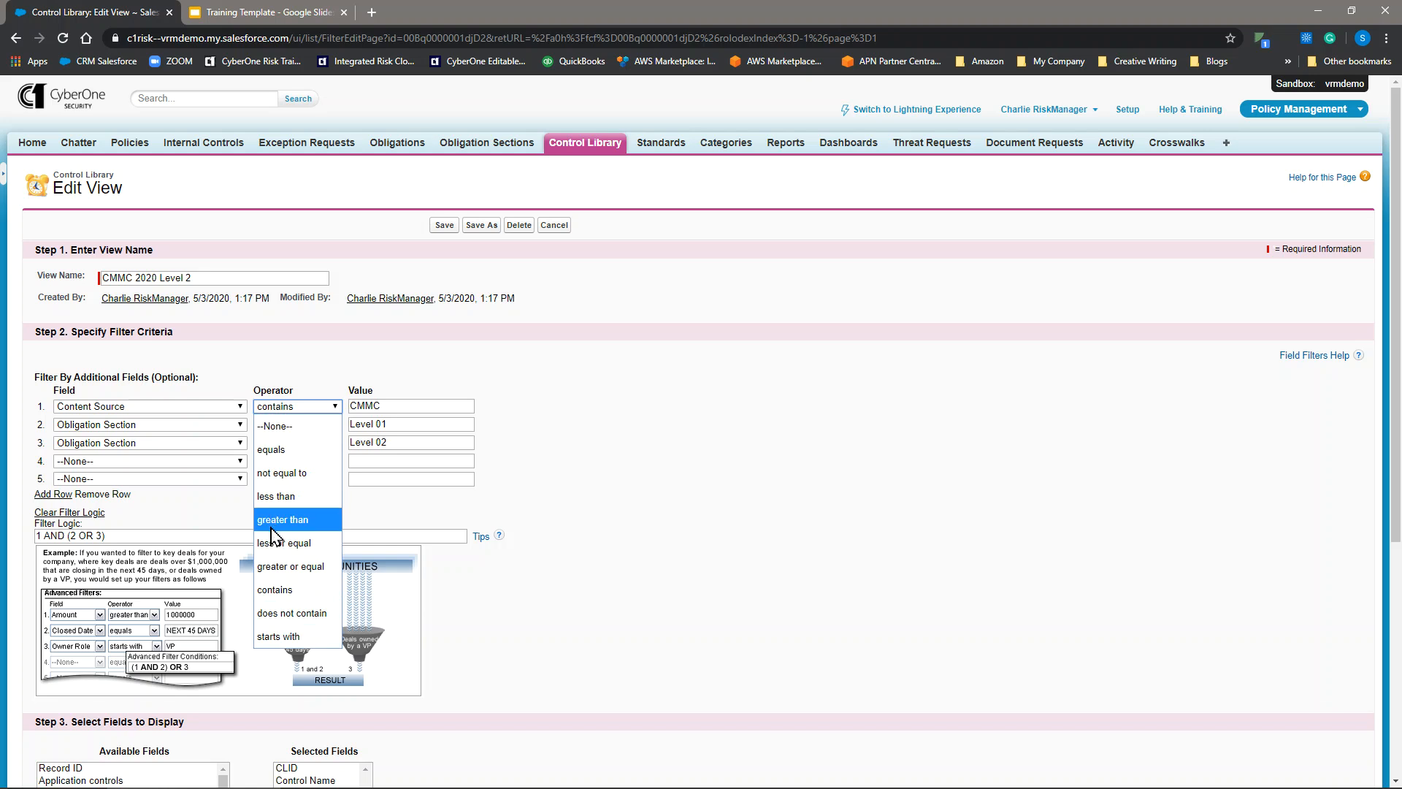
{"action": "left_click", "coordinate": [277, 590]}
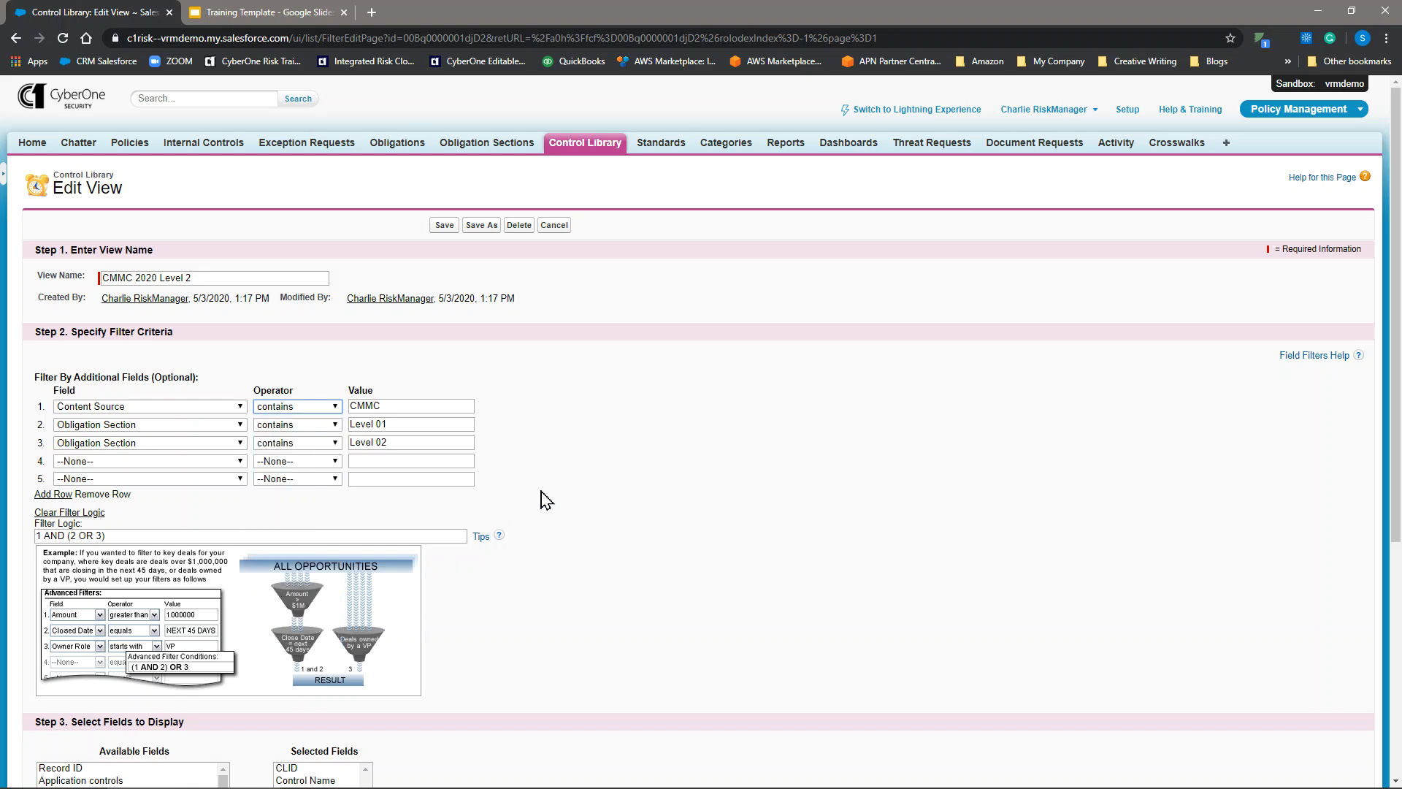
{"action": "left_click", "coordinate": [430, 411]}
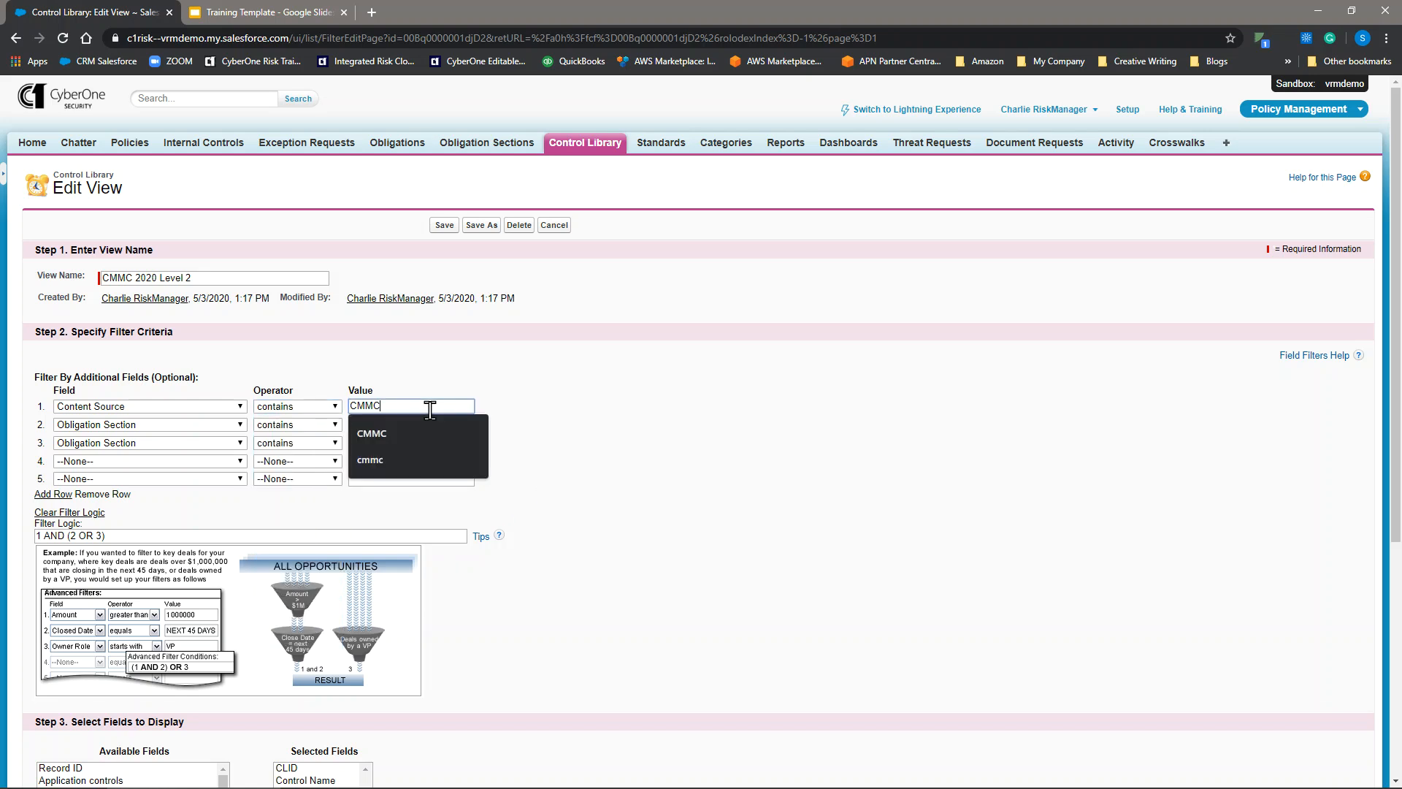
{"action": "left_click", "coordinate": [559, 402]}
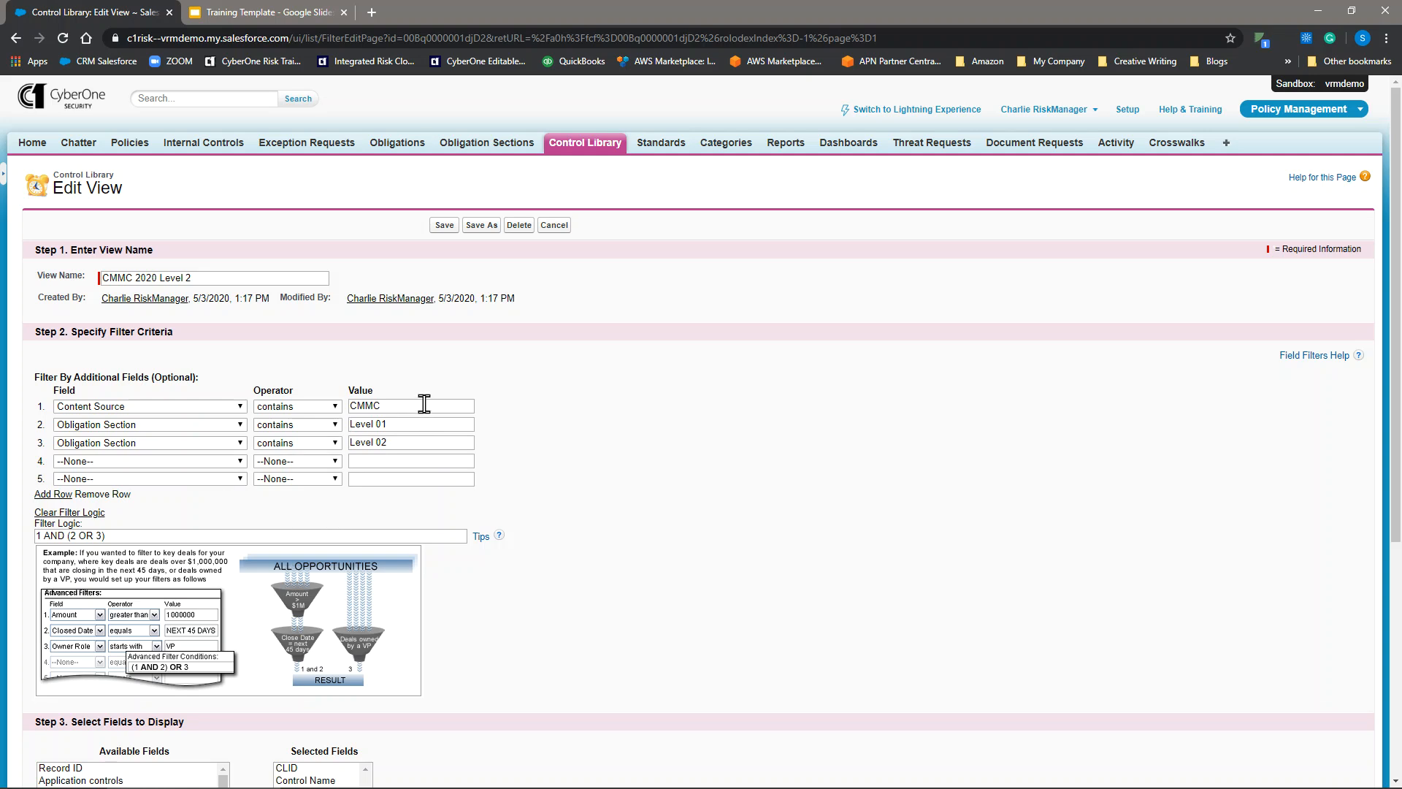
{"action": "left_click", "coordinate": [411, 425]}
{"action": "left_click", "coordinate": [424, 445]}
{"action": "left_click", "coordinate": [591, 466]}
Step: Extend the filter logic to 1 AND (2 OR 3 OR 4) and review the Obligation Section values it refers to
{"action": "left_click", "coordinate": [101, 536]}
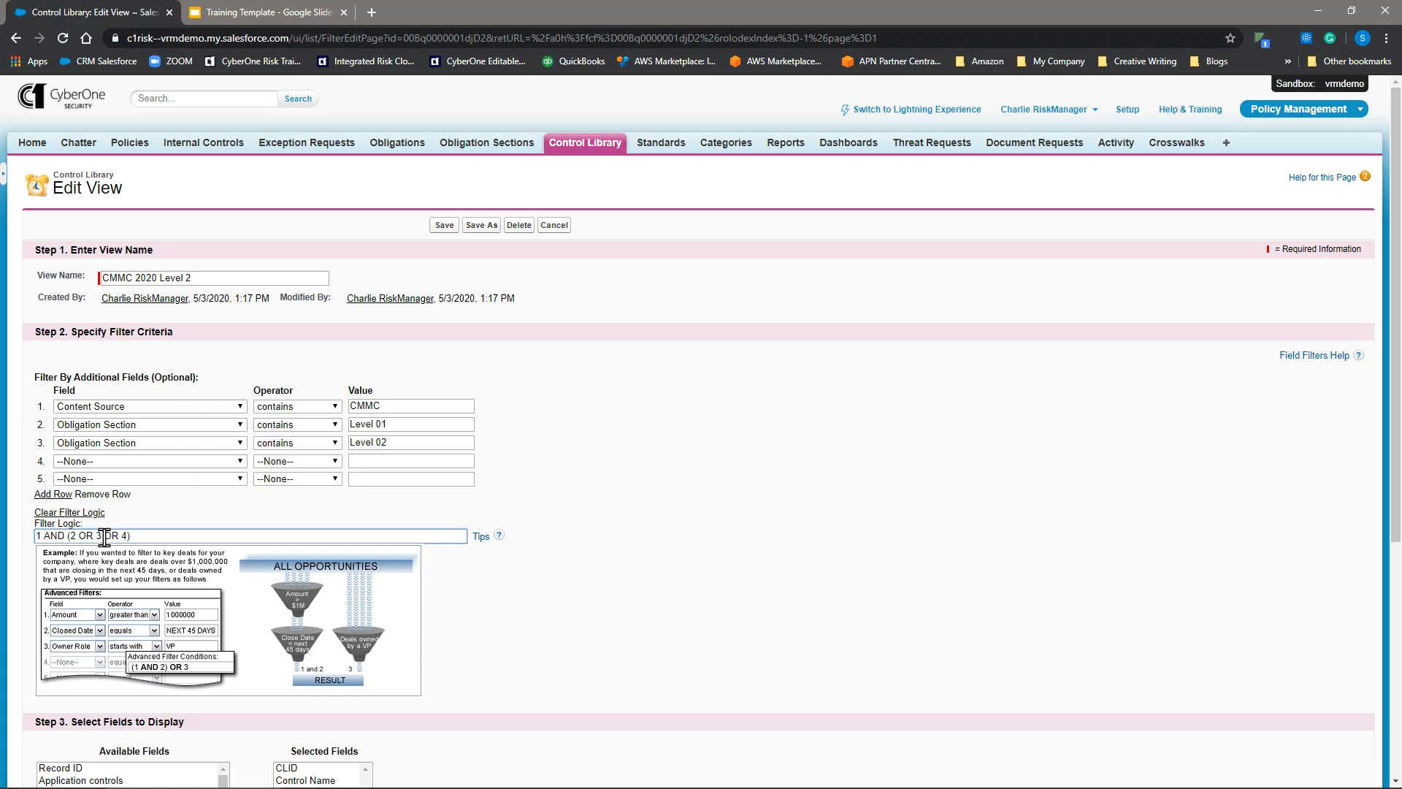
{"action": "left_click", "coordinate": [284, 507]}
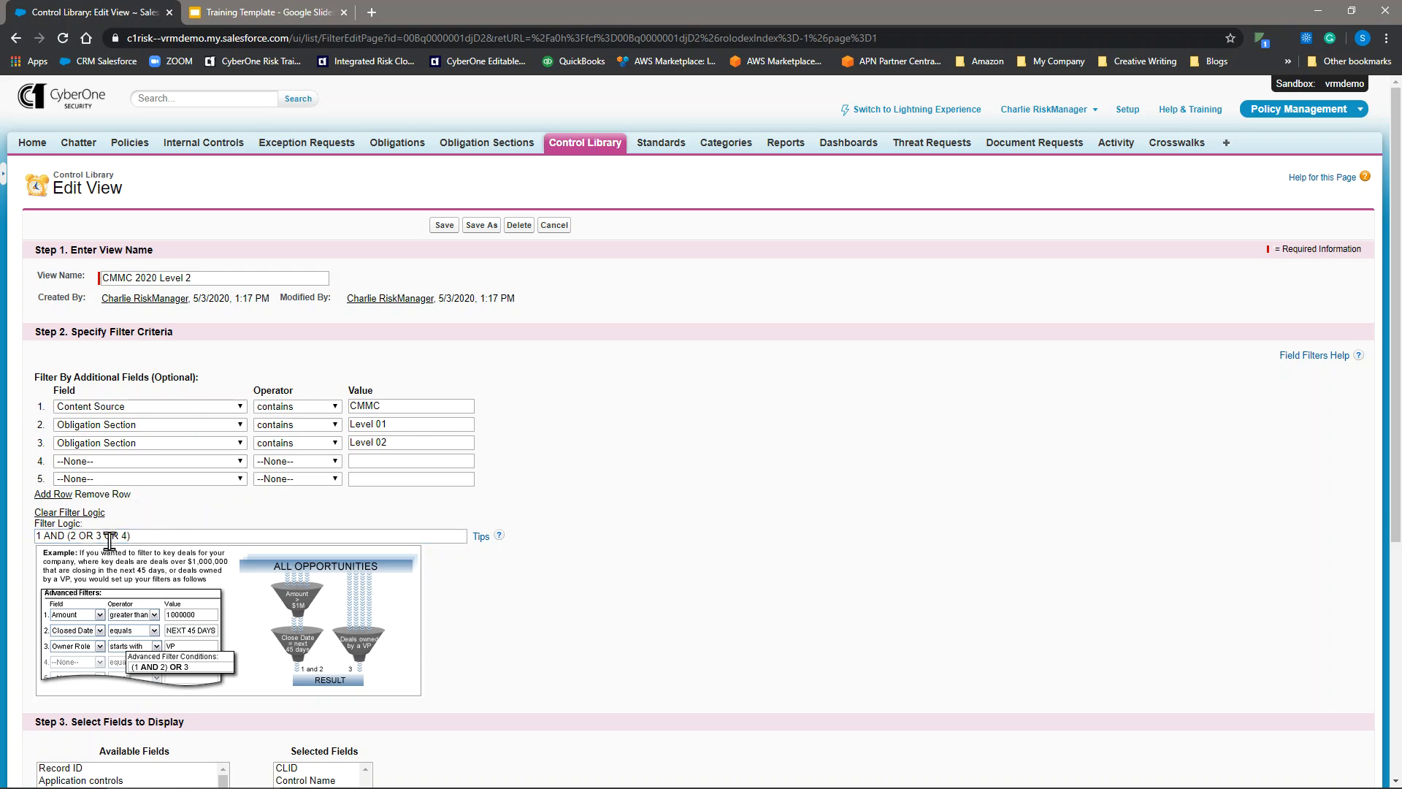
{"action": "left_click", "coordinate": [395, 424]}
{"action": "left_click", "coordinate": [402, 442]}
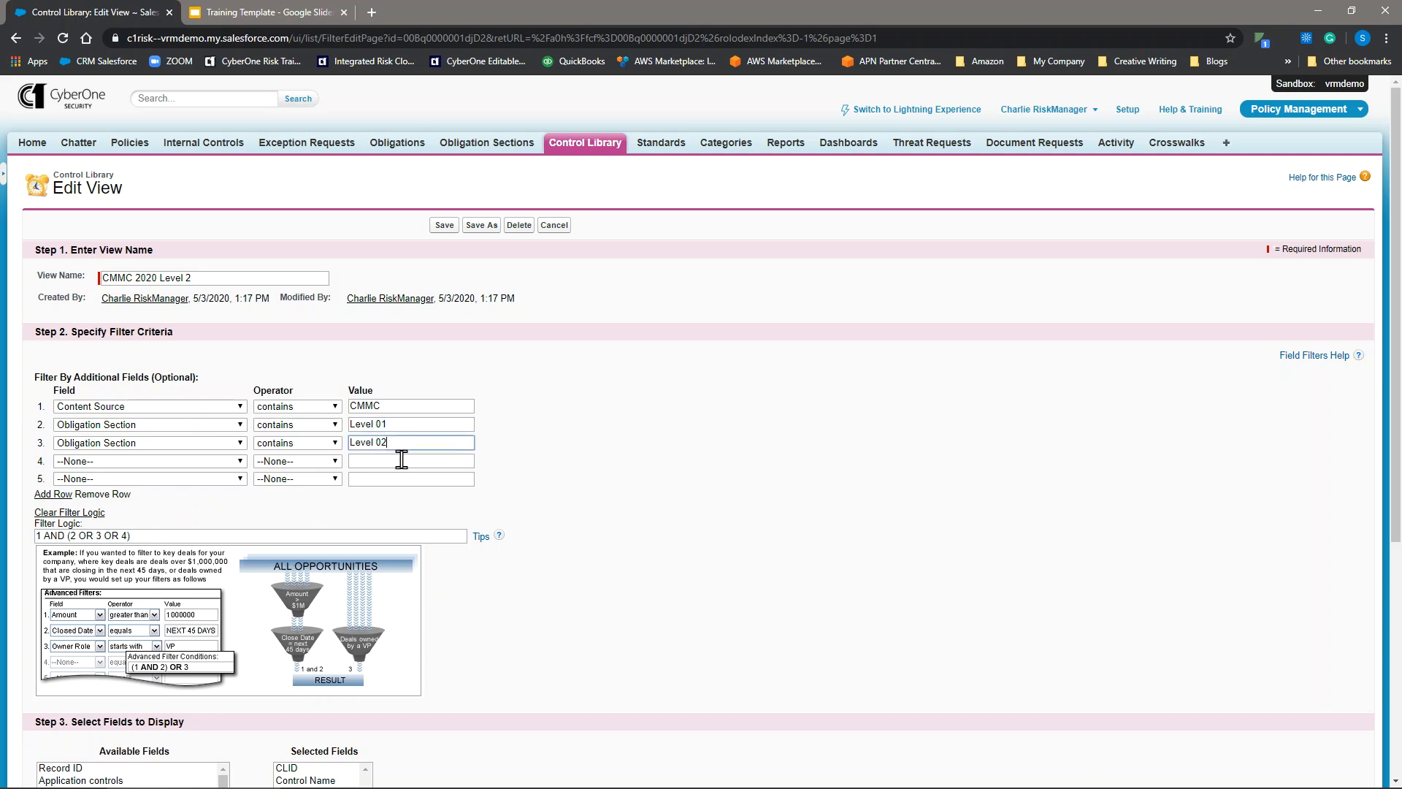
{"action": "left_click", "coordinate": [280, 513]}
{"action": "left_click", "coordinate": [407, 441]}
{"action": "left_click", "coordinate": [540, 457]}
Step: Add a fourth filter row requiring Obligation Section to contain Level 03
{"action": "left_click", "coordinate": [109, 463]}
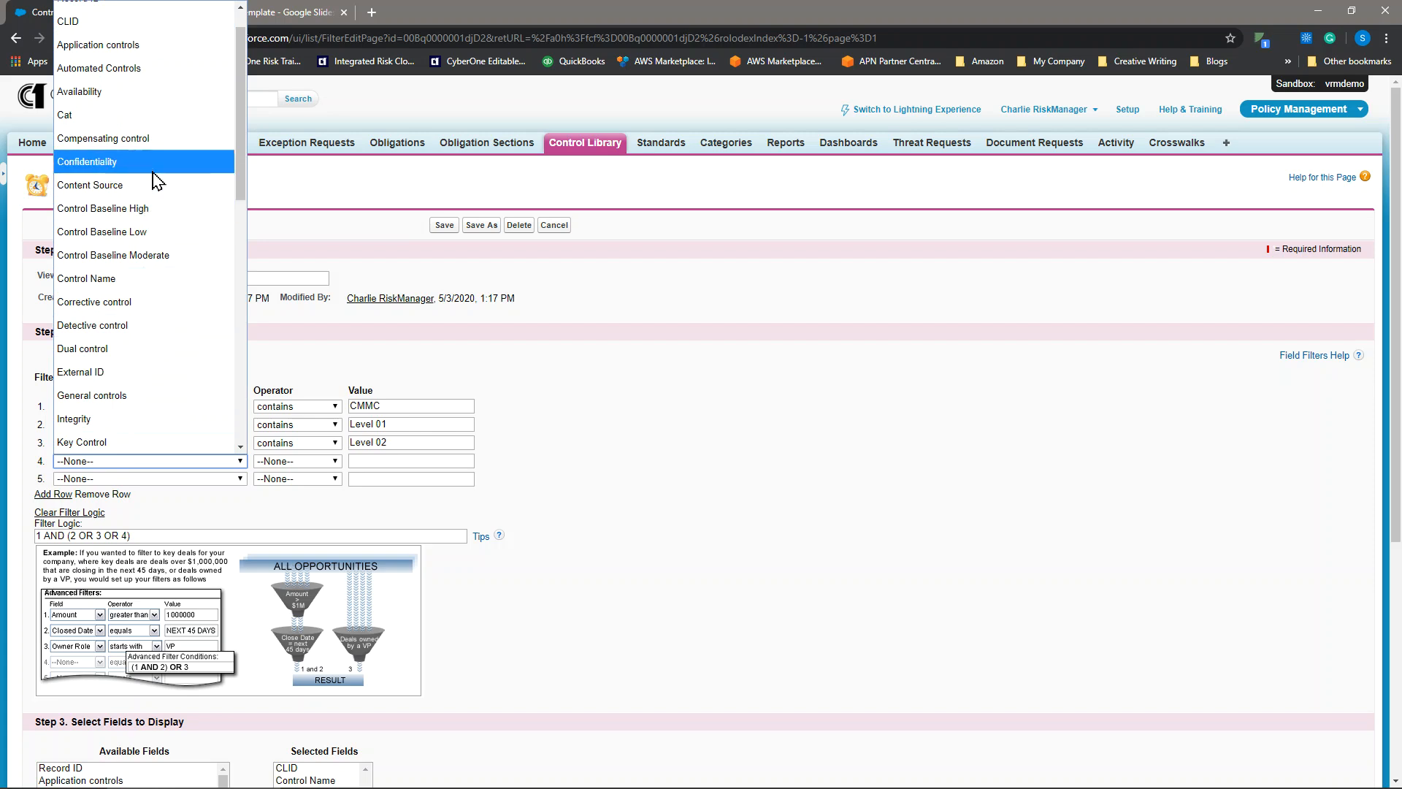
{"action": "scroll", "coordinate": [156, 179], "scroll_direction": "down", "scroll_amount": 3}
{"action": "left_click", "coordinate": [128, 367]}
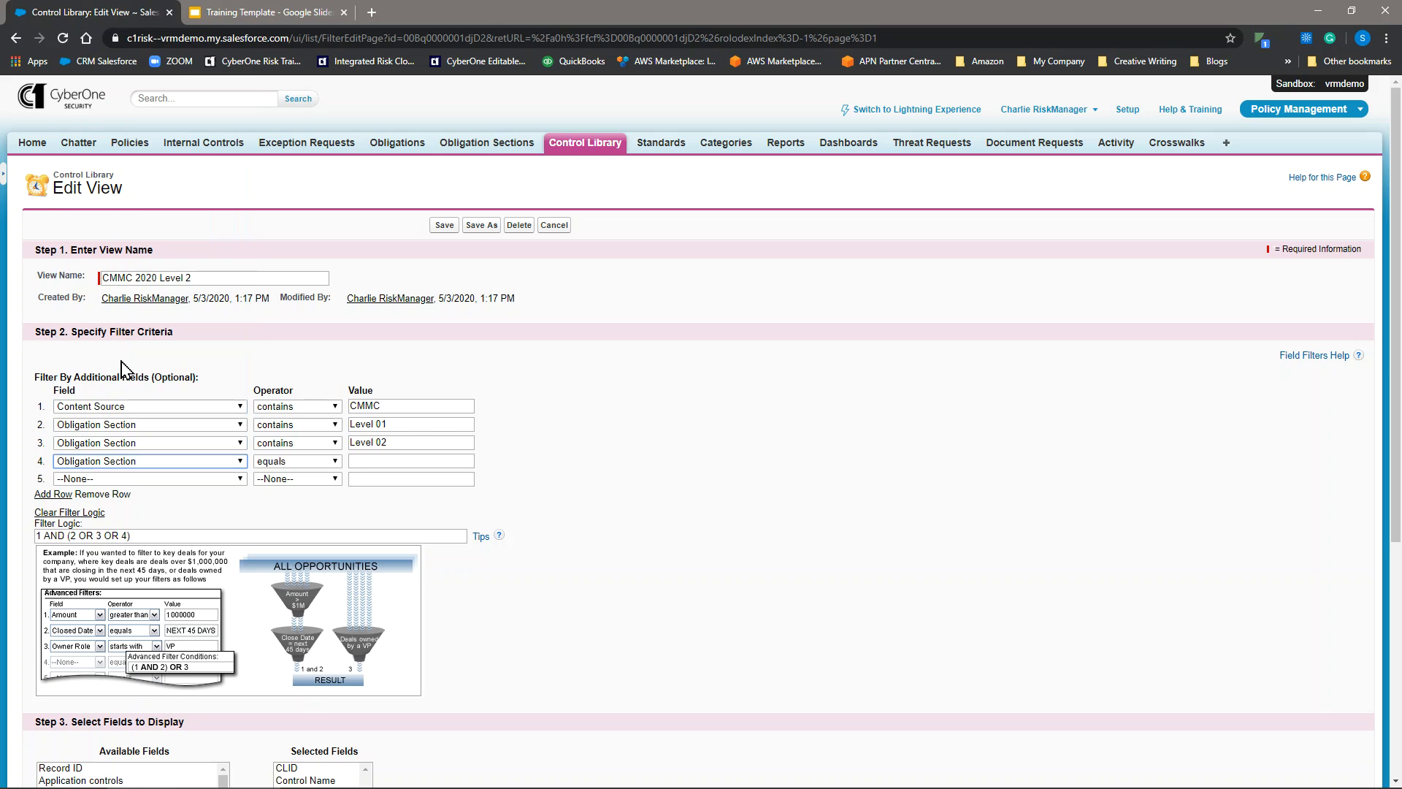
{"action": "left_click", "coordinate": [279, 462]}
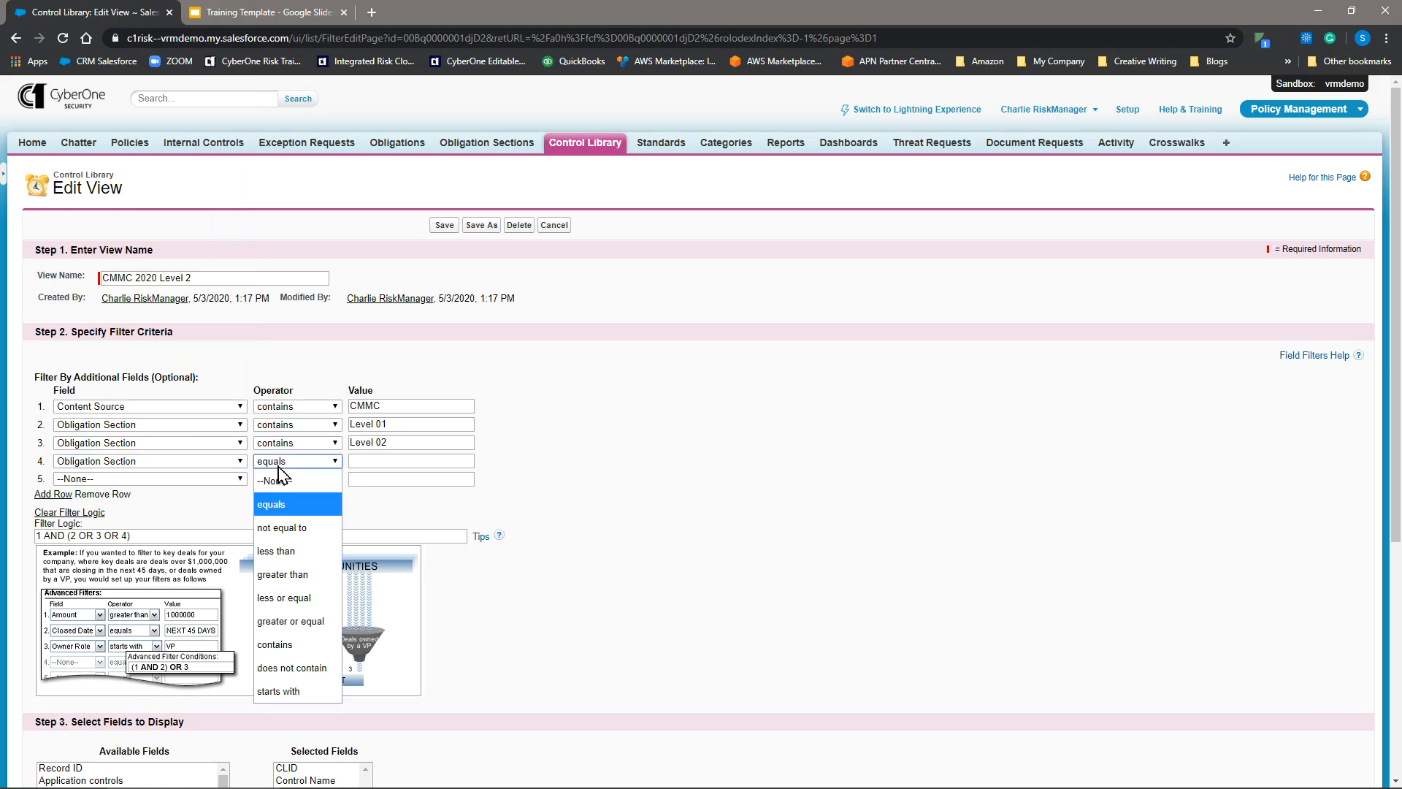
{"action": "left_click", "coordinate": [285, 643]}
{"action": "left_click", "coordinate": [363, 462]}
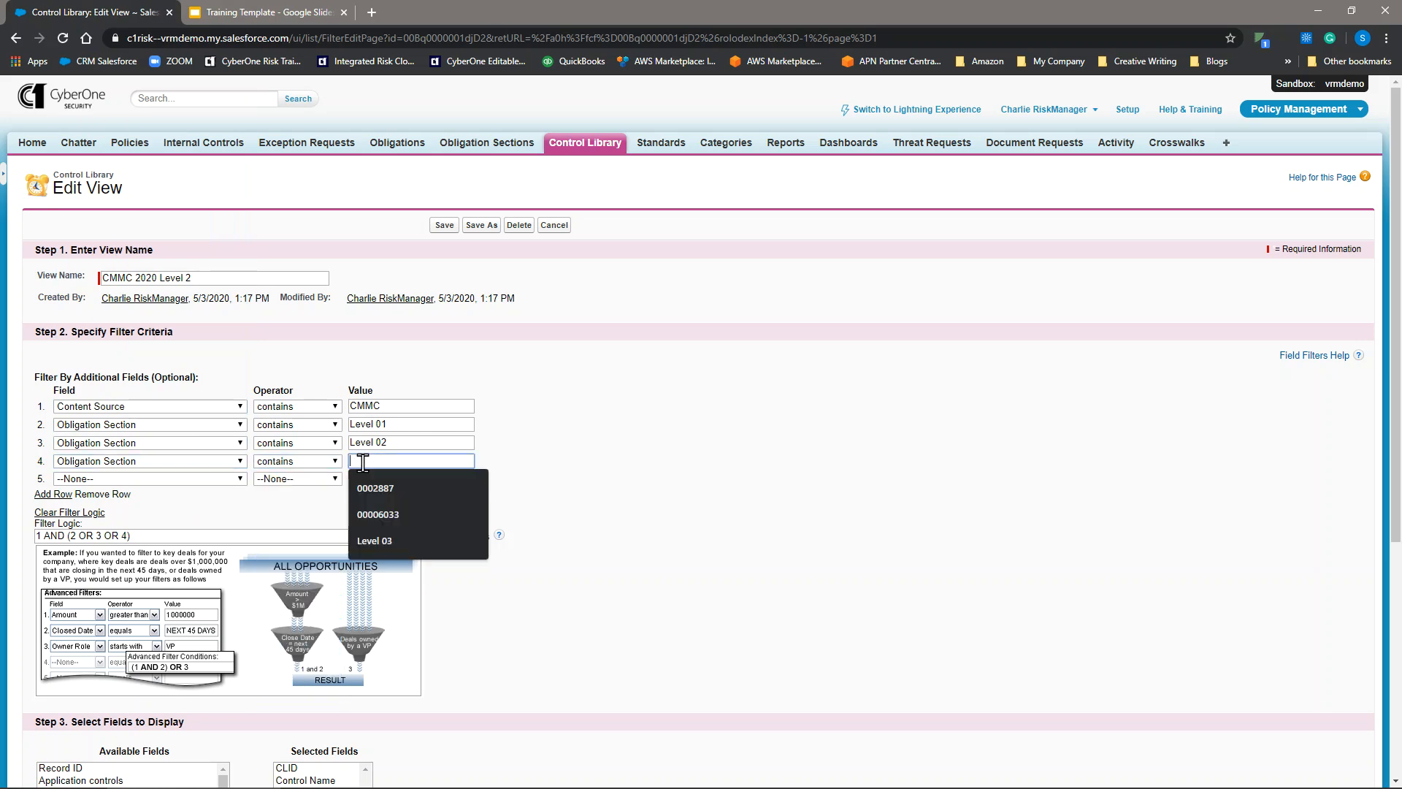
{"action": "type", "text": "Level 03"}
{"action": "left_click", "coordinate": [473, 511]}
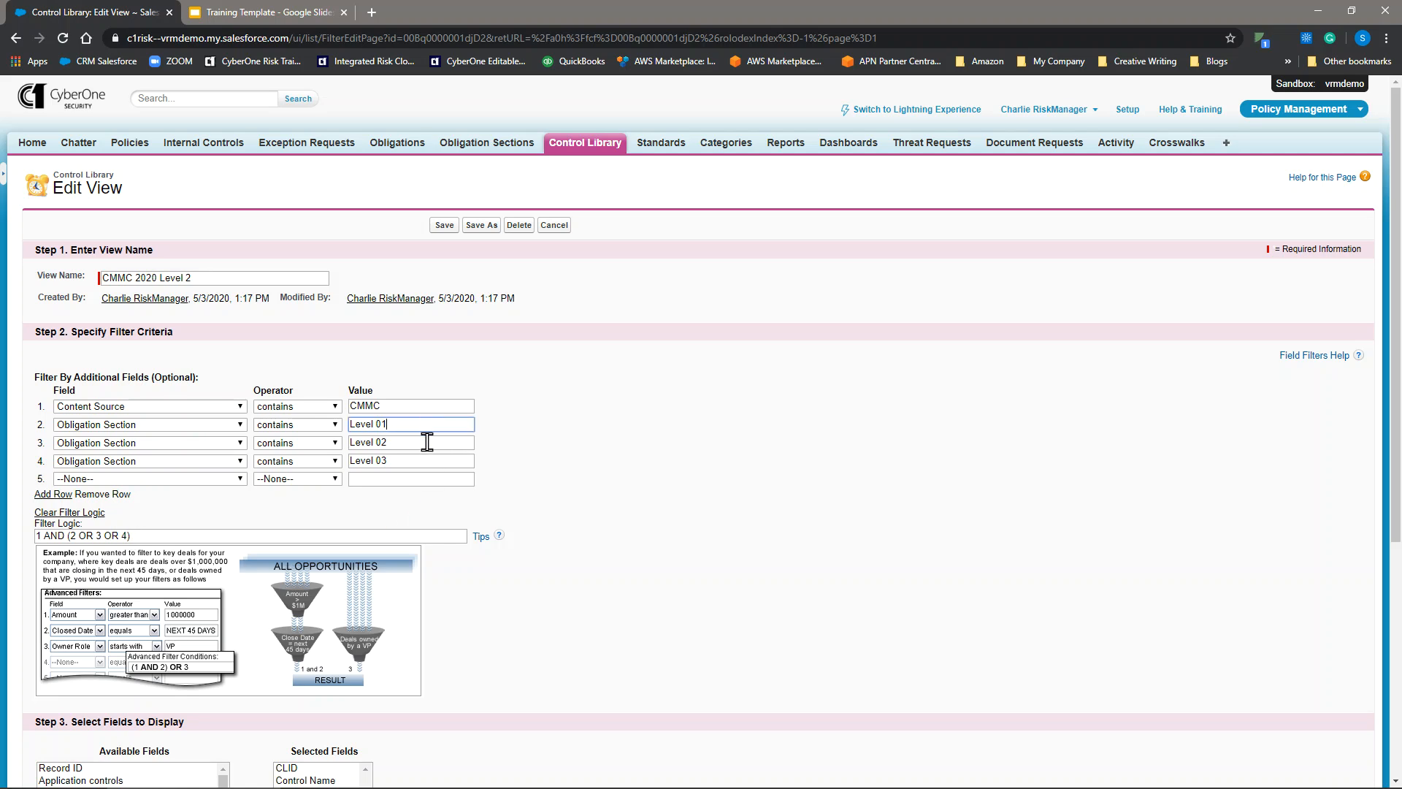
Step: Rename the view CMMC 2020 Level 3 and save it
{"action": "scroll", "coordinate": [702, 491], "scroll_direction": "down", "scroll_amount": 5}
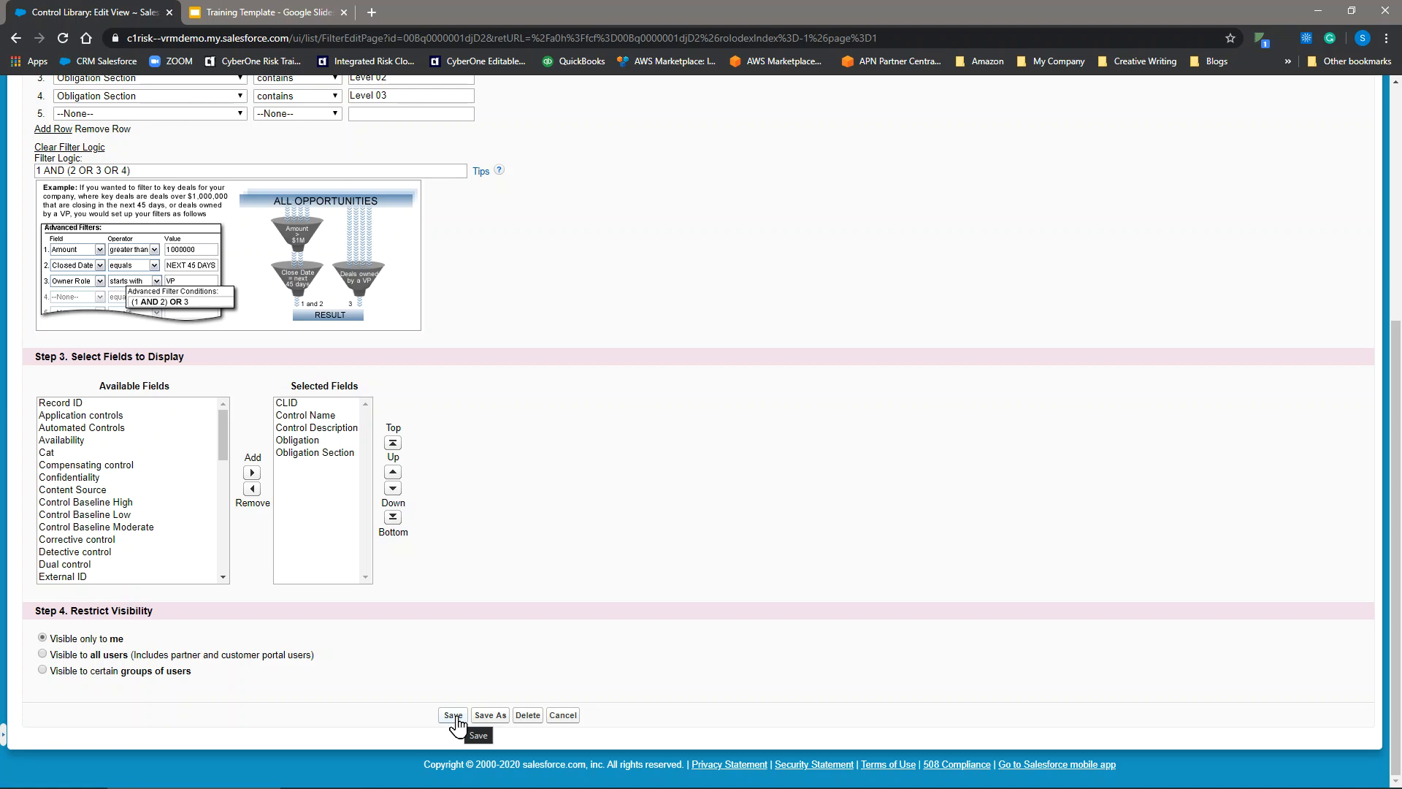
{"action": "scroll", "coordinate": [481, 599], "scroll_direction": "up", "scroll_amount": 5}
{"action": "left_click", "coordinate": [211, 277]}
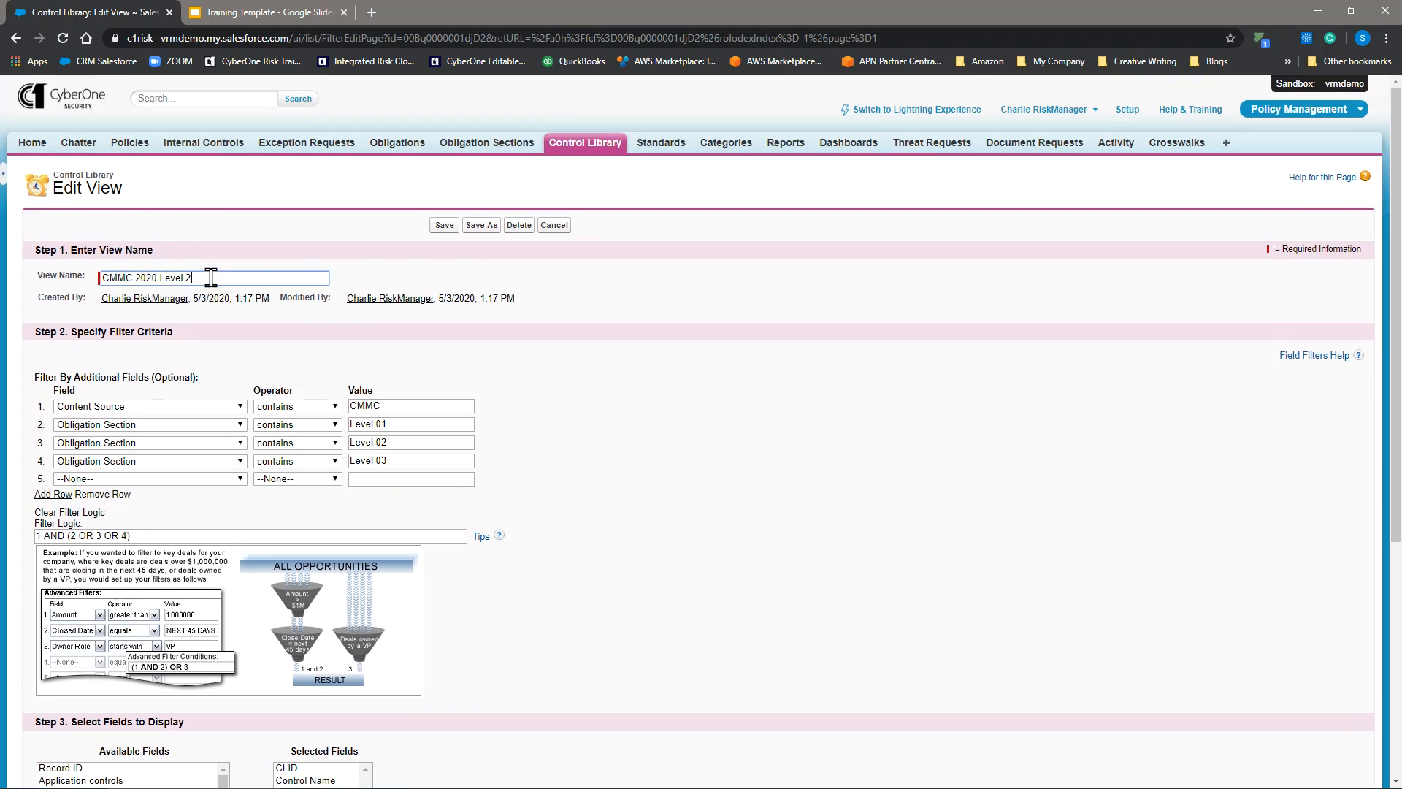
{"action": "key", "text": "BackSpace"}
{"action": "type", "text": "3"}
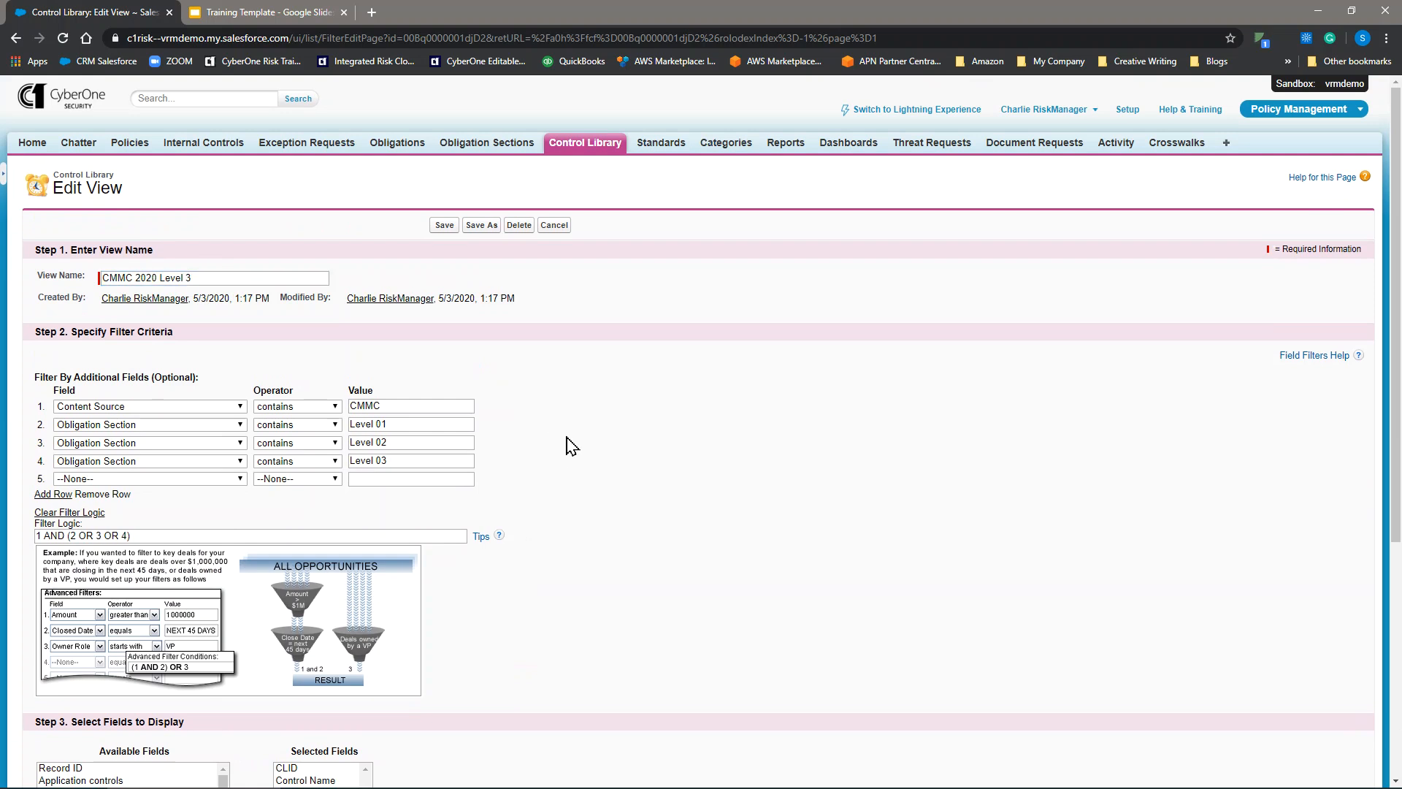
{"action": "scroll", "coordinate": [566, 445], "scroll_direction": "down", "scroll_amount": 5}
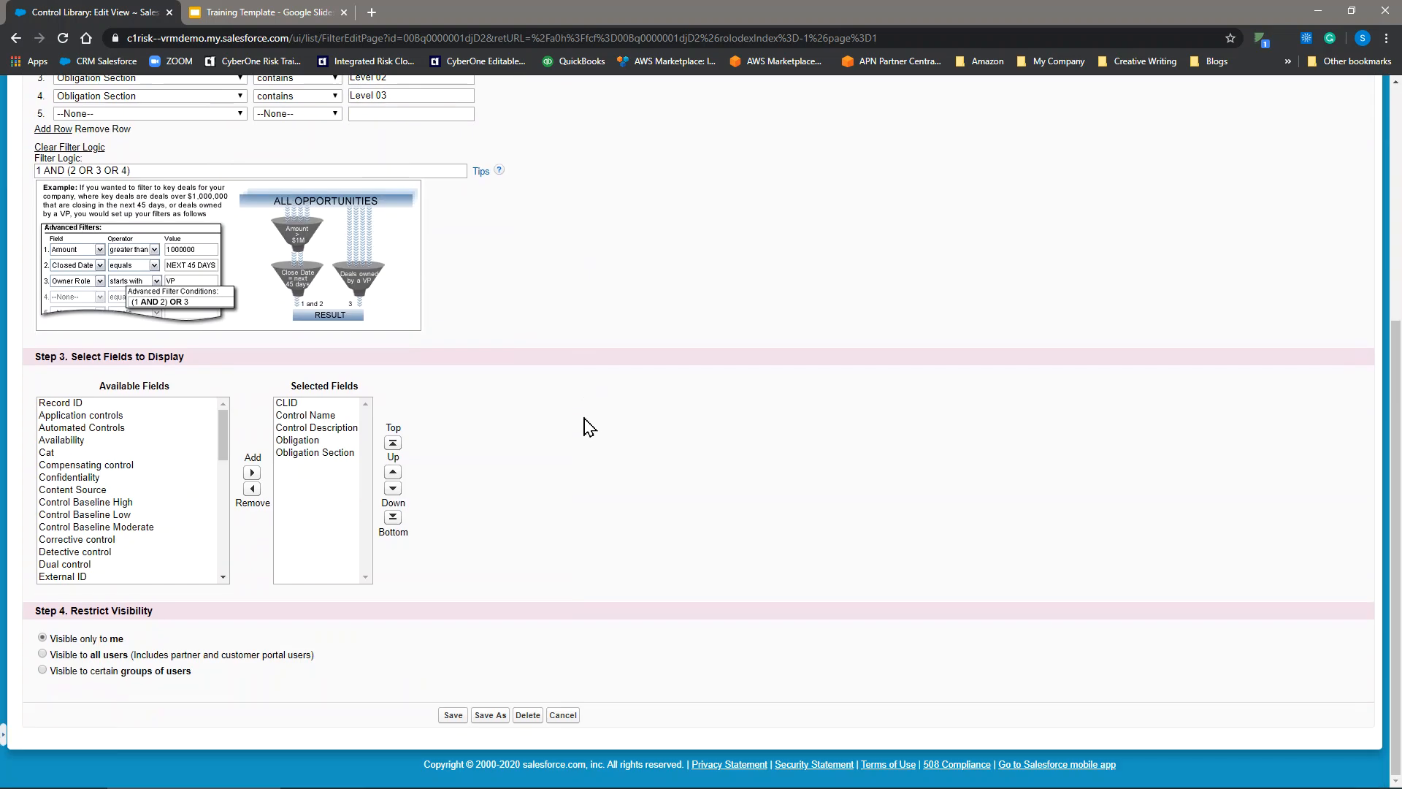
{"action": "left_click", "coordinate": [452, 715]}
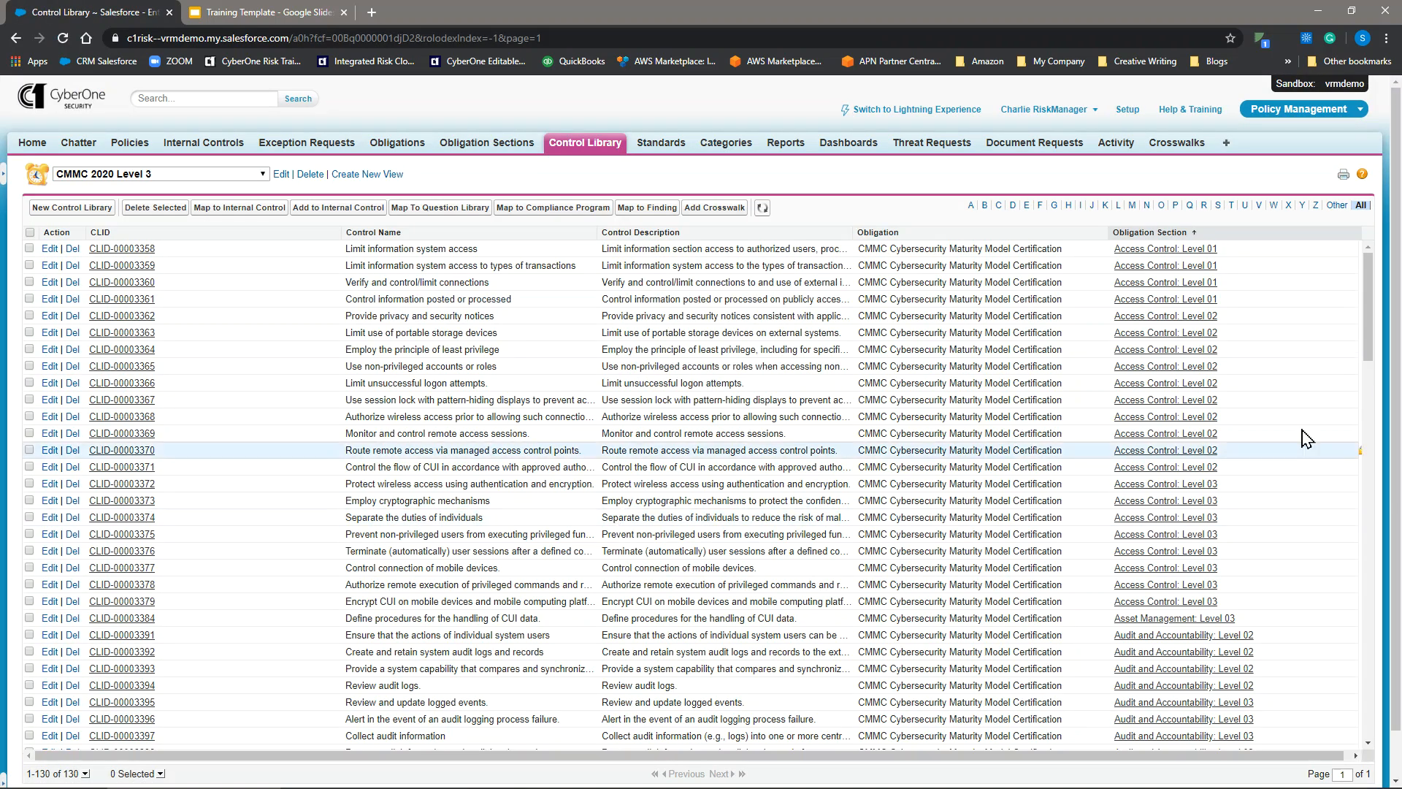
Step: Look through the controls in the CMMC 2020 Level 3 view and check which list views are available
{"action": "scroll", "coordinate": [1279, 343], "scroll_direction": "down", "scroll_amount": 3}
{"action": "scroll", "coordinate": [1285, 365], "scroll_direction": "down", "scroll_amount": 5}
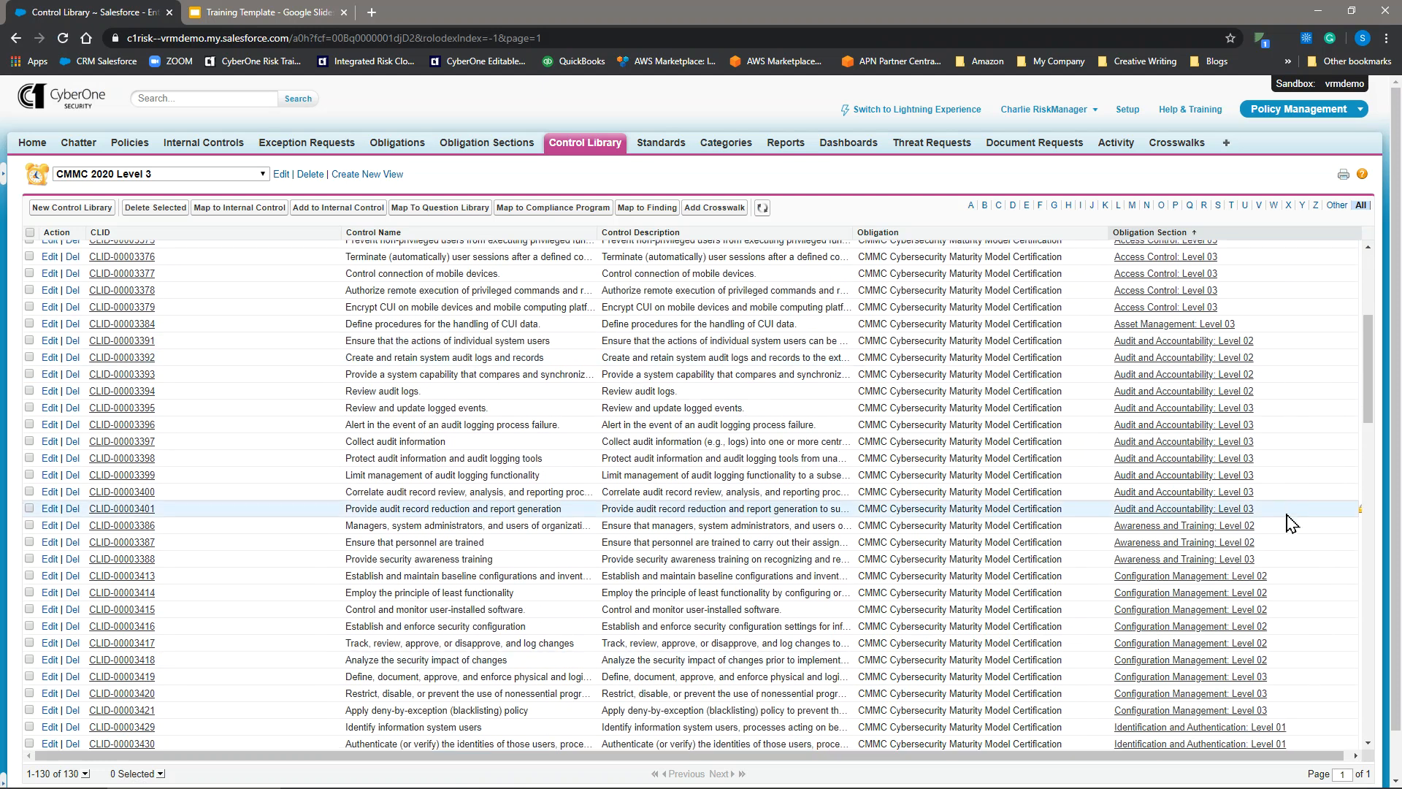
{"action": "scroll", "coordinate": [511, 394], "scroll_direction": "up", "scroll_amount": 3}
{"action": "left_click", "coordinate": [256, 173]}
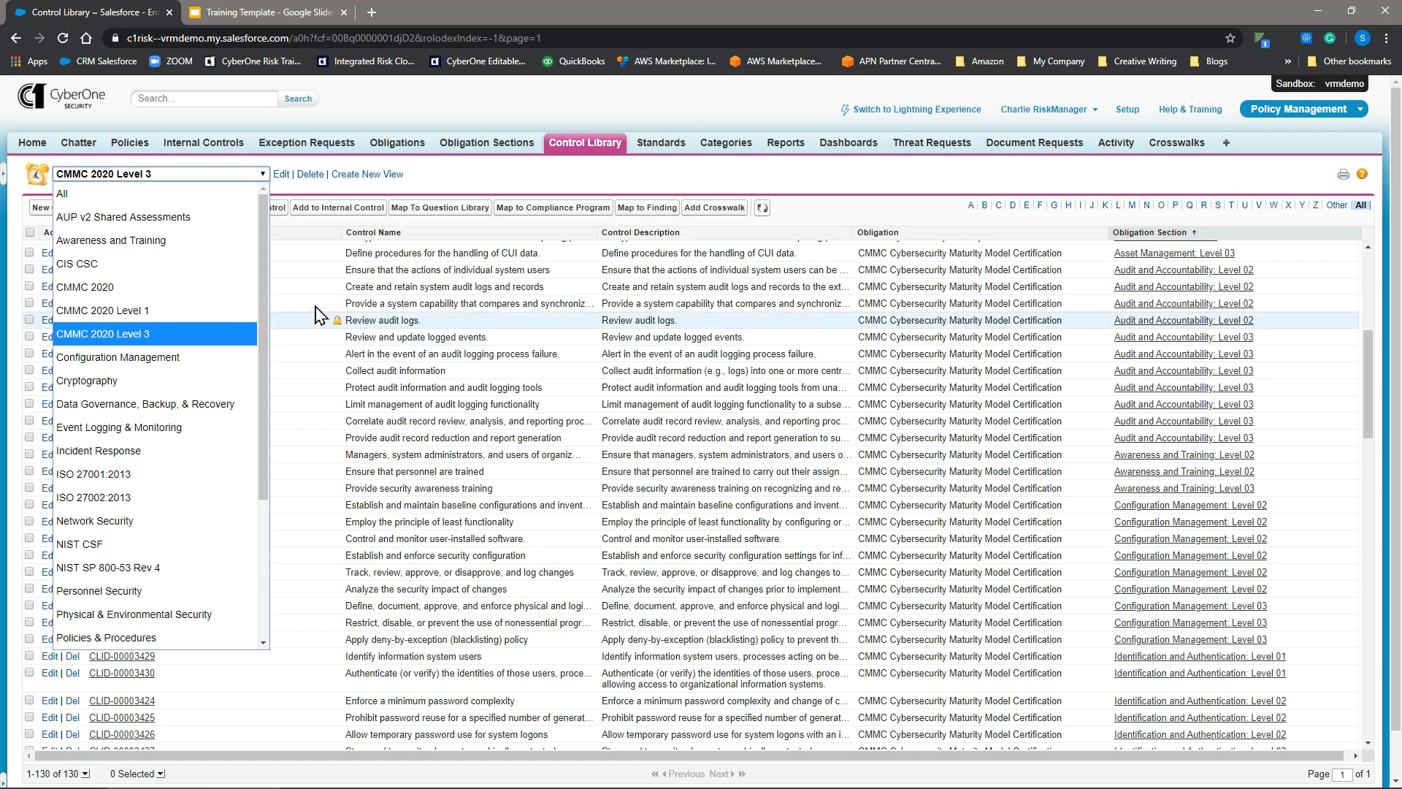
{"action": "left_click", "coordinate": [383, 102]}
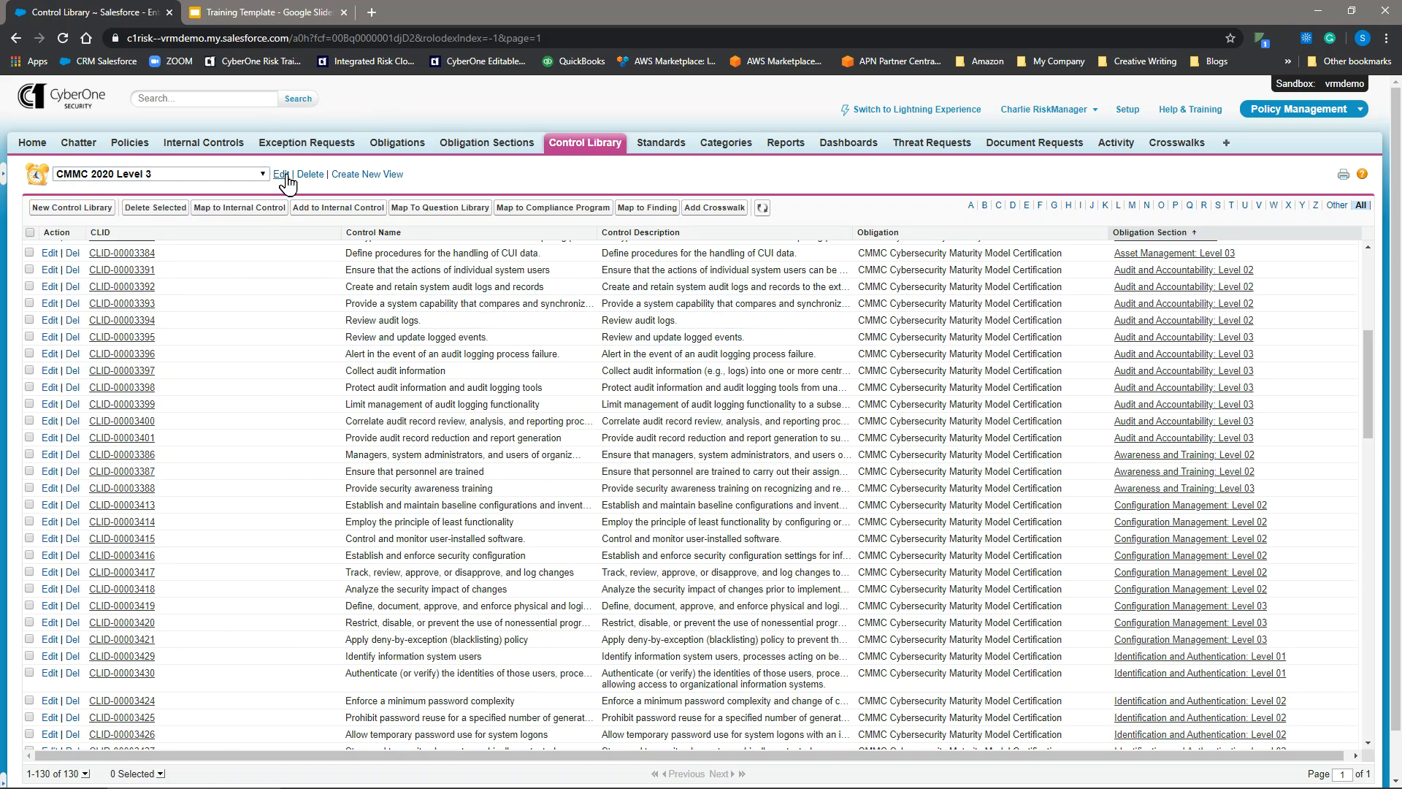
Step: Start a new control library view in a separate browser tab and name it CMMC 2020 Level 2
{"action": "middle_click", "coordinate": [349, 178]}
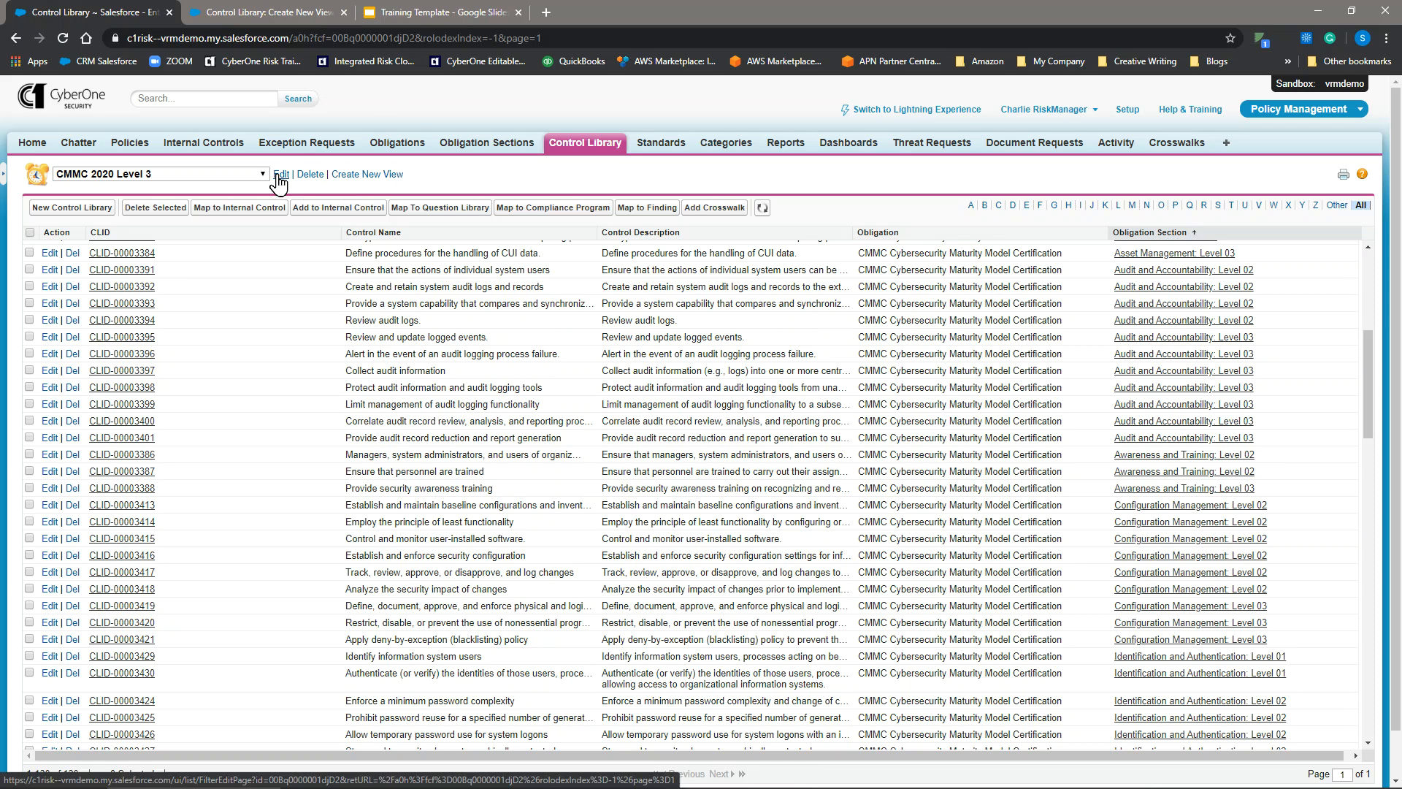
{"action": "left_click", "coordinate": [259, 16]}
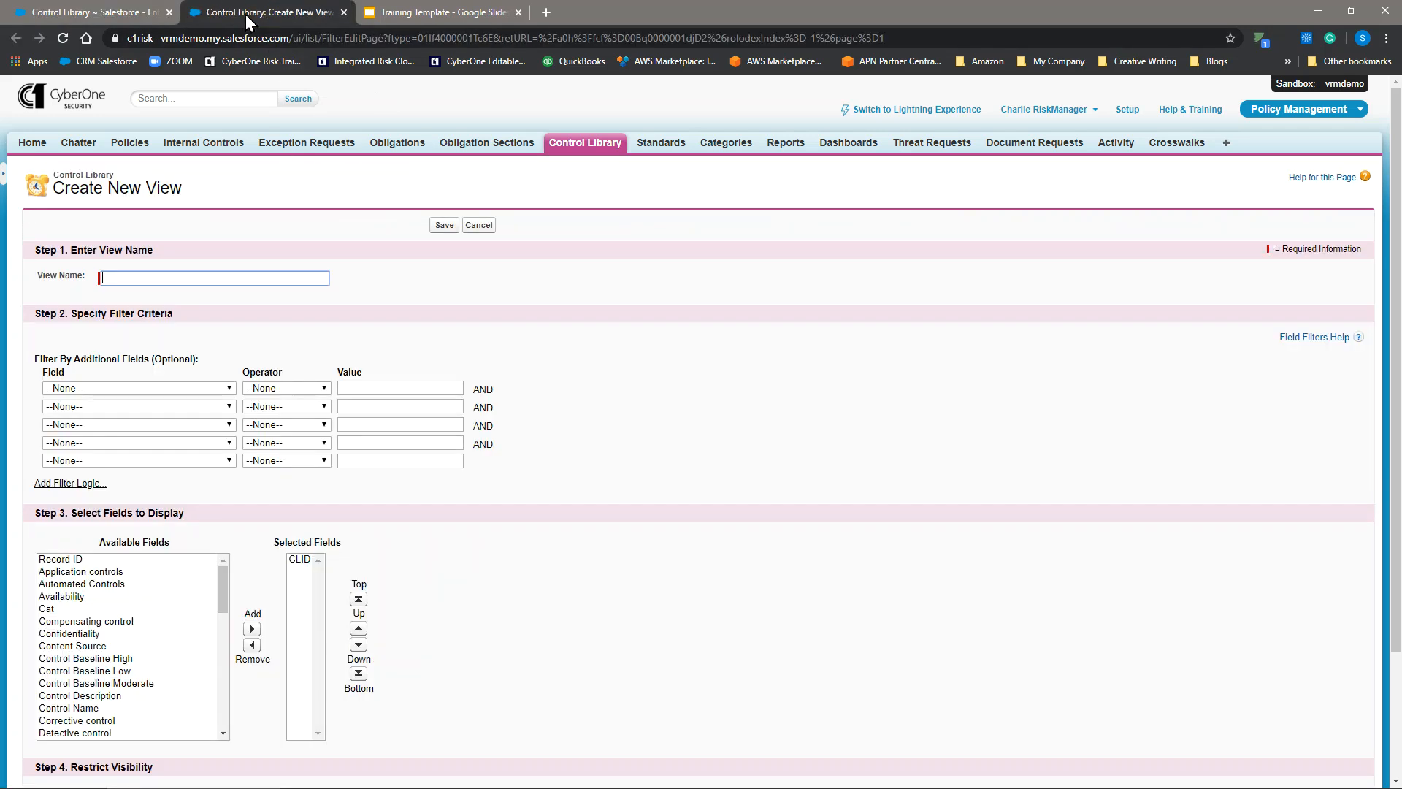
{"action": "left_click", "coordinate": [152, 276]}
{"action": "type", "text": "CM"}
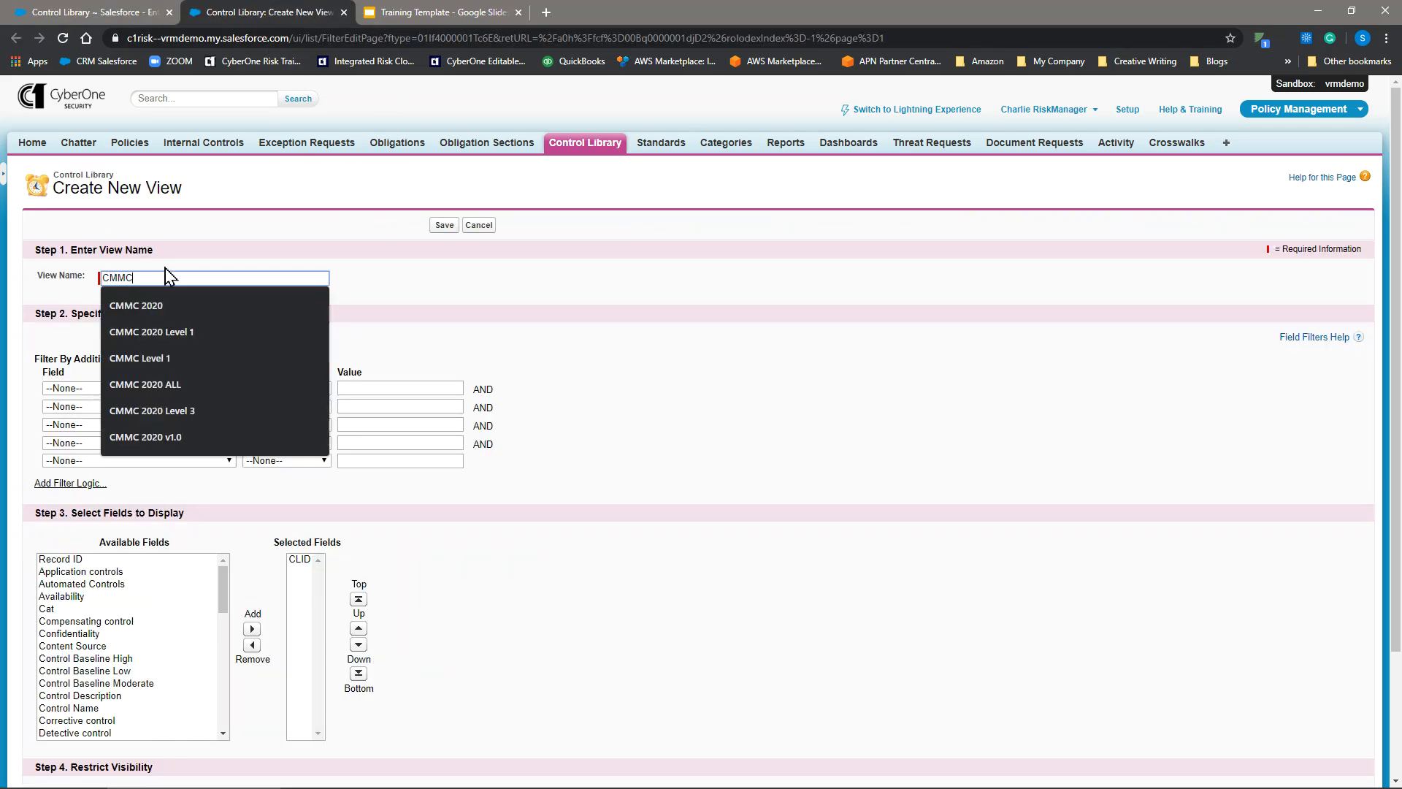
{"action": "type", "text": "MC"}
{"action": "left_click", "coordinate": [175, 331]}
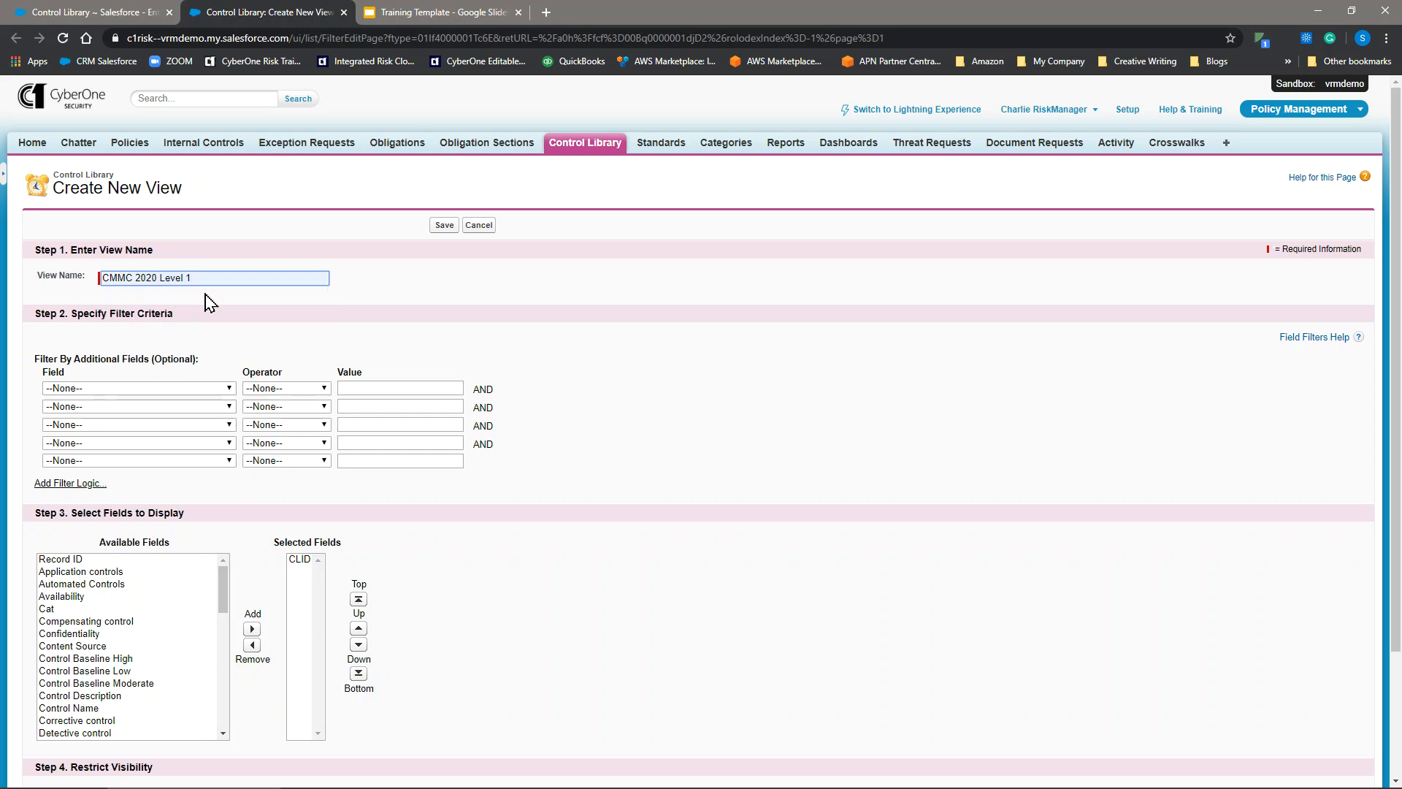
{"action": "key", "text": "BackSpace"}
{"action": "type", "text": "2"}
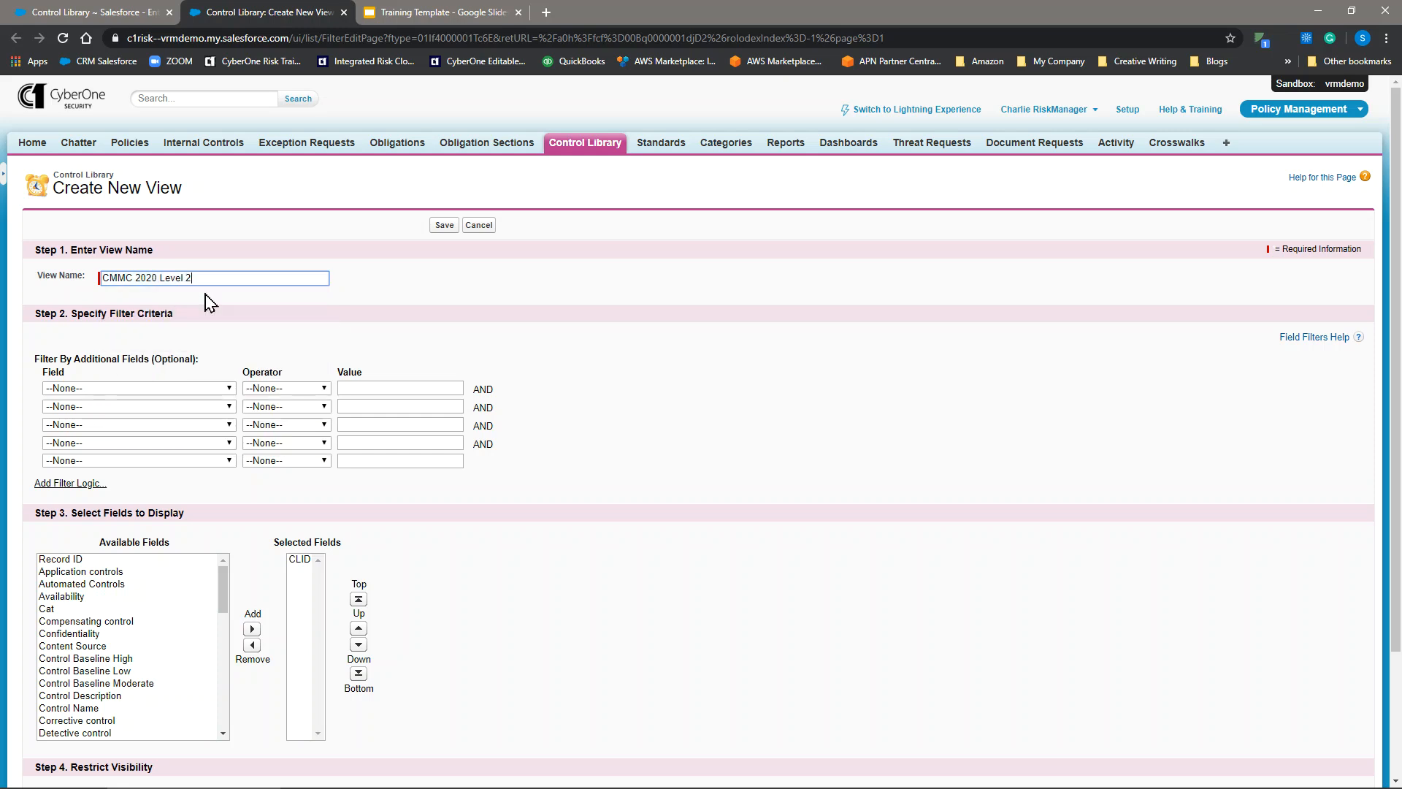
Step: Set the new view's first filter to Content Source contains CMMC
{"action": "left_click", "coordinate": [181, 382]}
{"action": "left_click", "coordinate": [185, 389]}
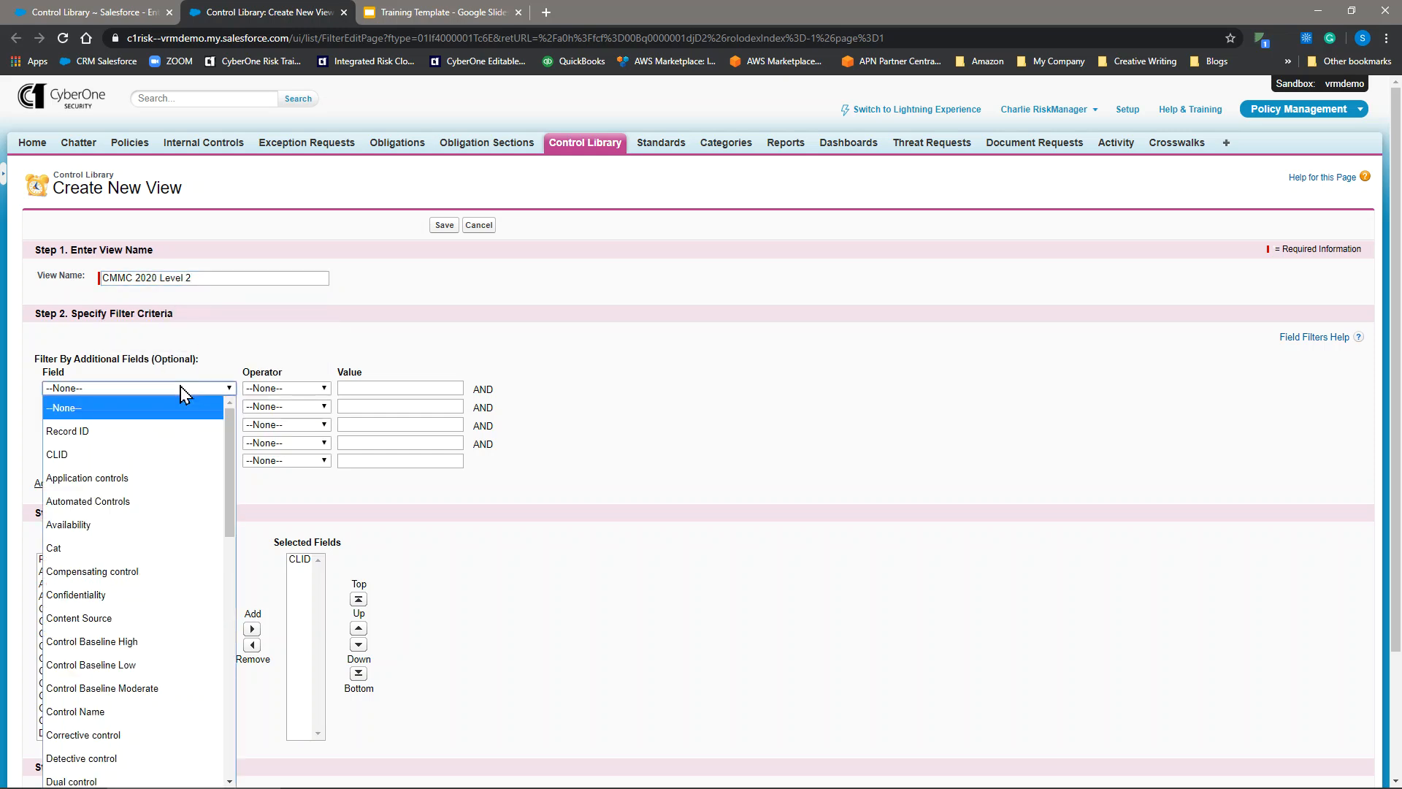
{"action": "scroll", "coordinate": [172, 463], "scroll_direction": "down", "scroll_amount": 4}
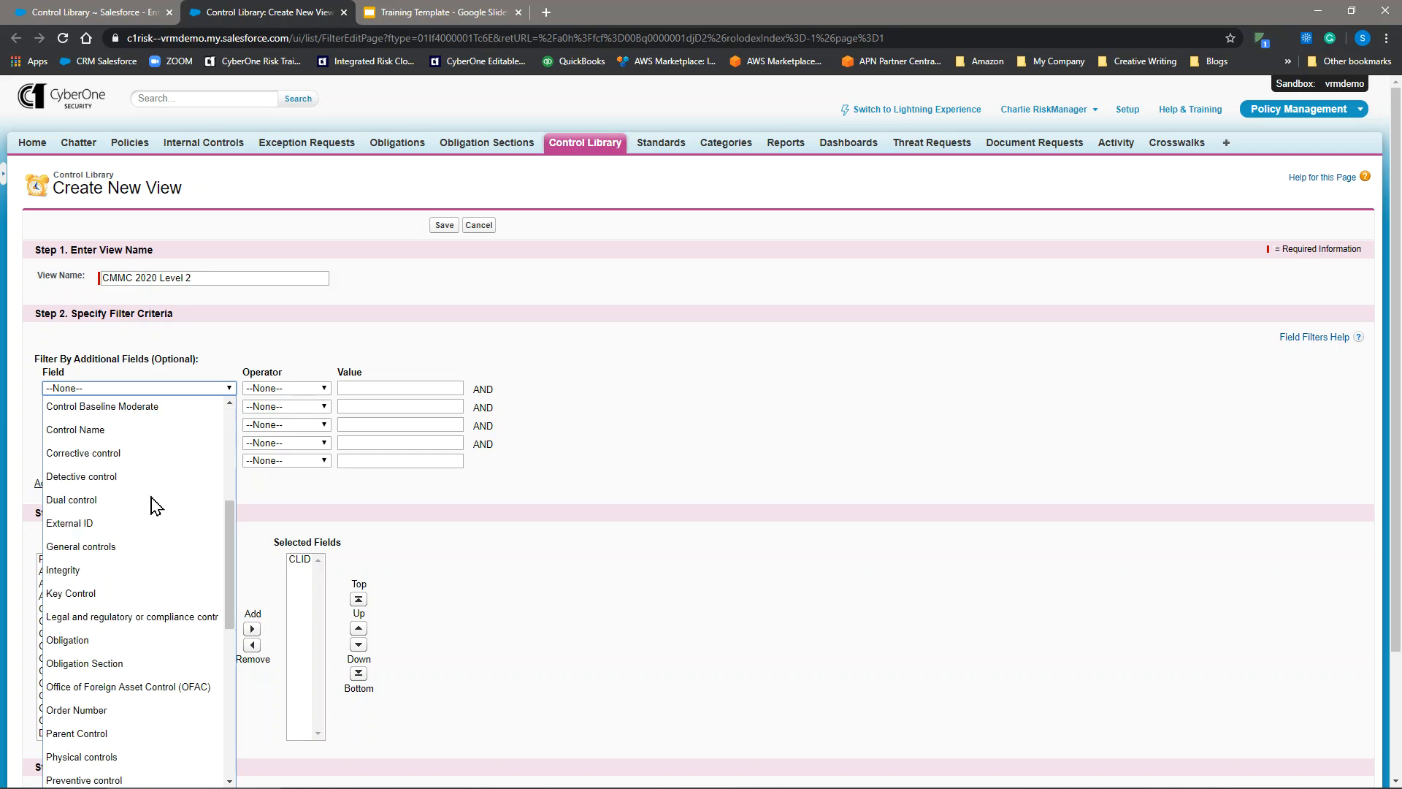
{"action": "scroll", "coordinate": [152, 502], "scroll_direction": "up", "scroll_amount": 4}
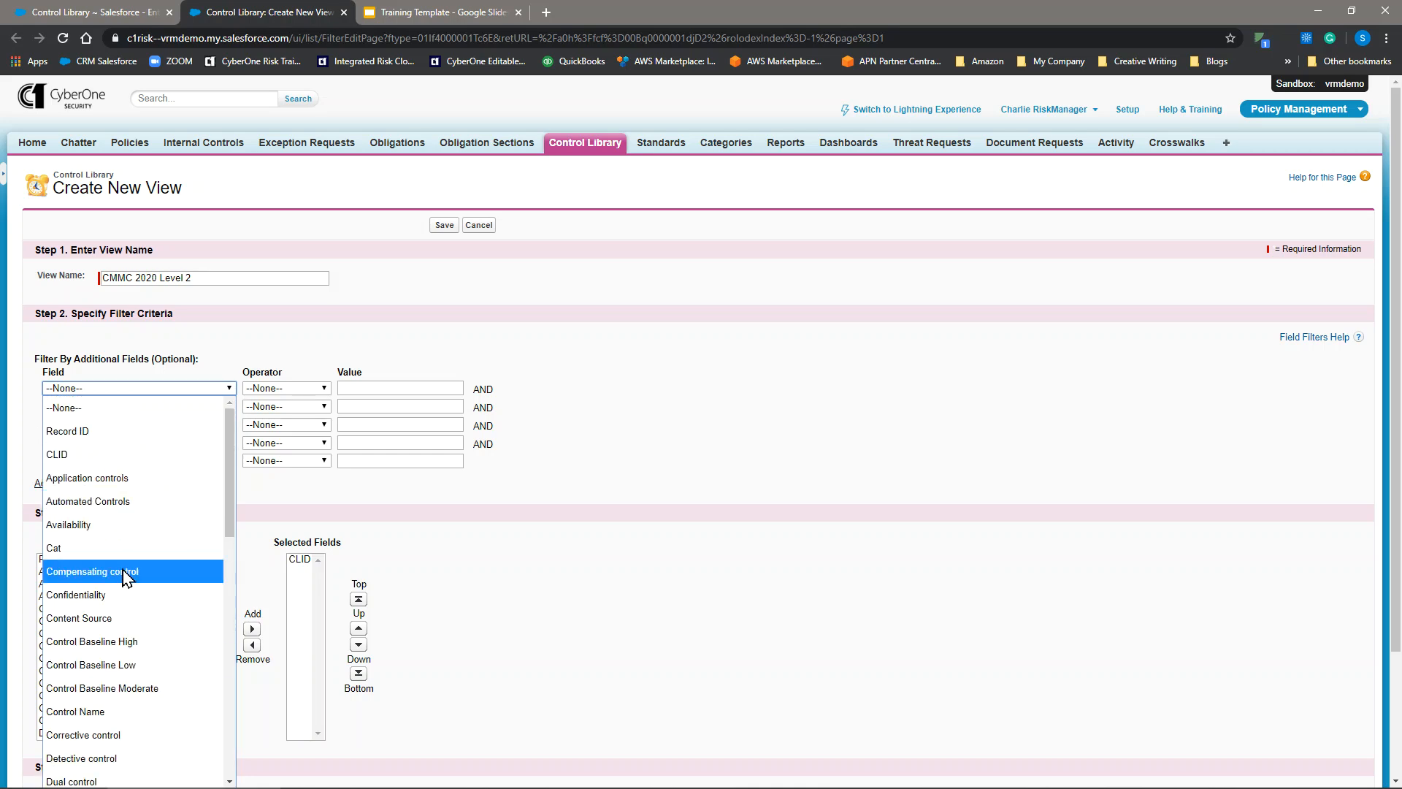
{"action": "left_click", "coordinate": [127, 620]}
{"action": "left_click", "coordinate": [285, 389]}
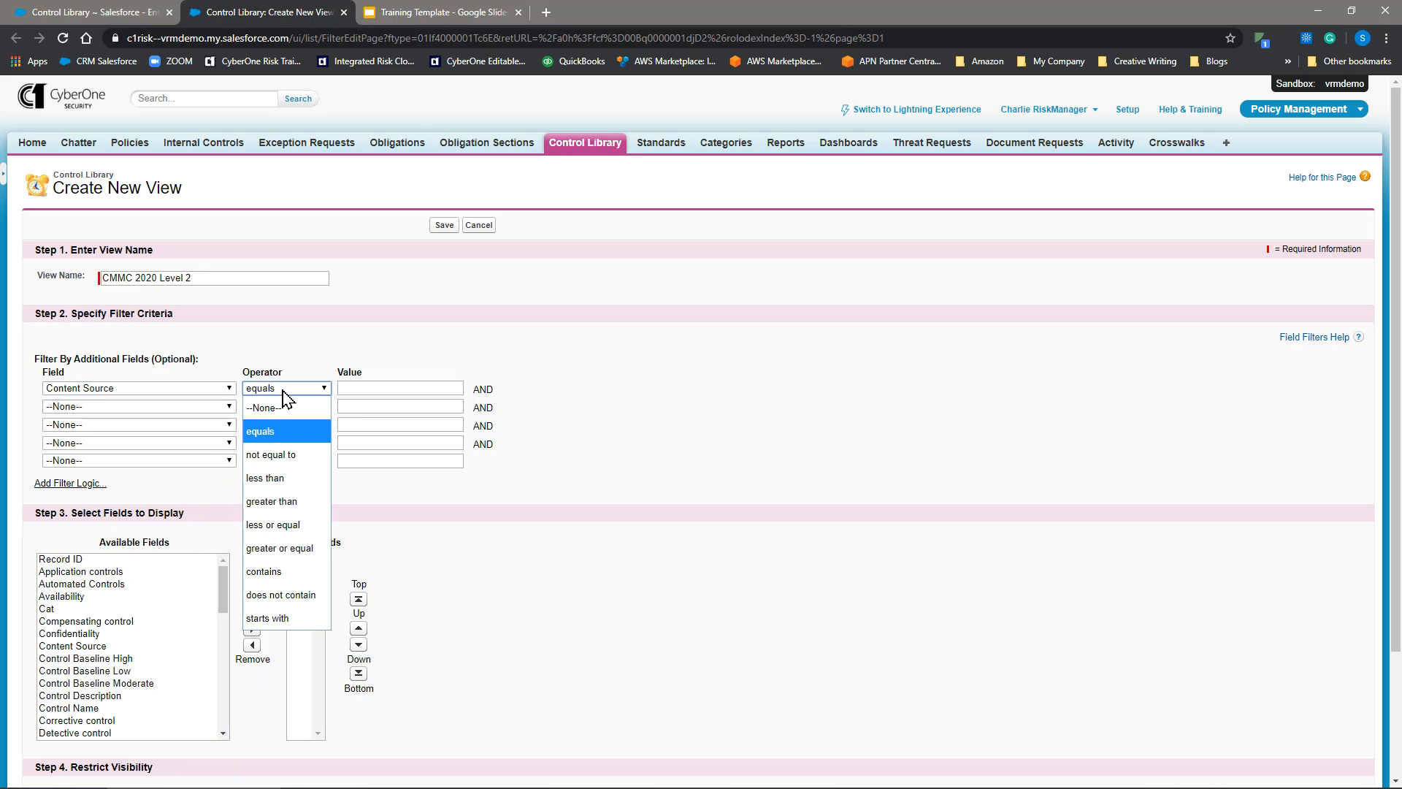
{"action": "left_click", "coordinate": [263, 571]}
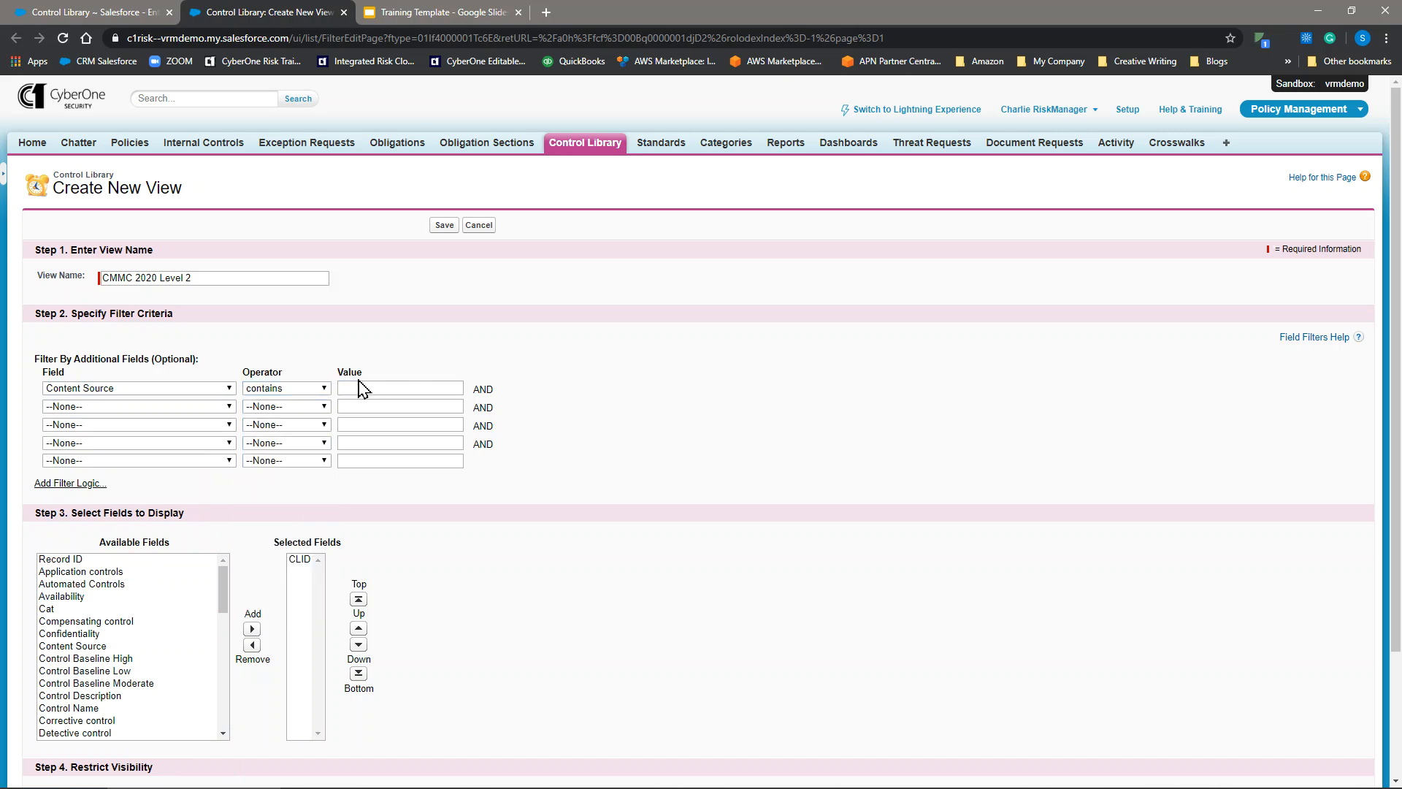
{"action": "left_click", "coordinate": [363, 385]}
{"action": "type", "text": "CMMC"}
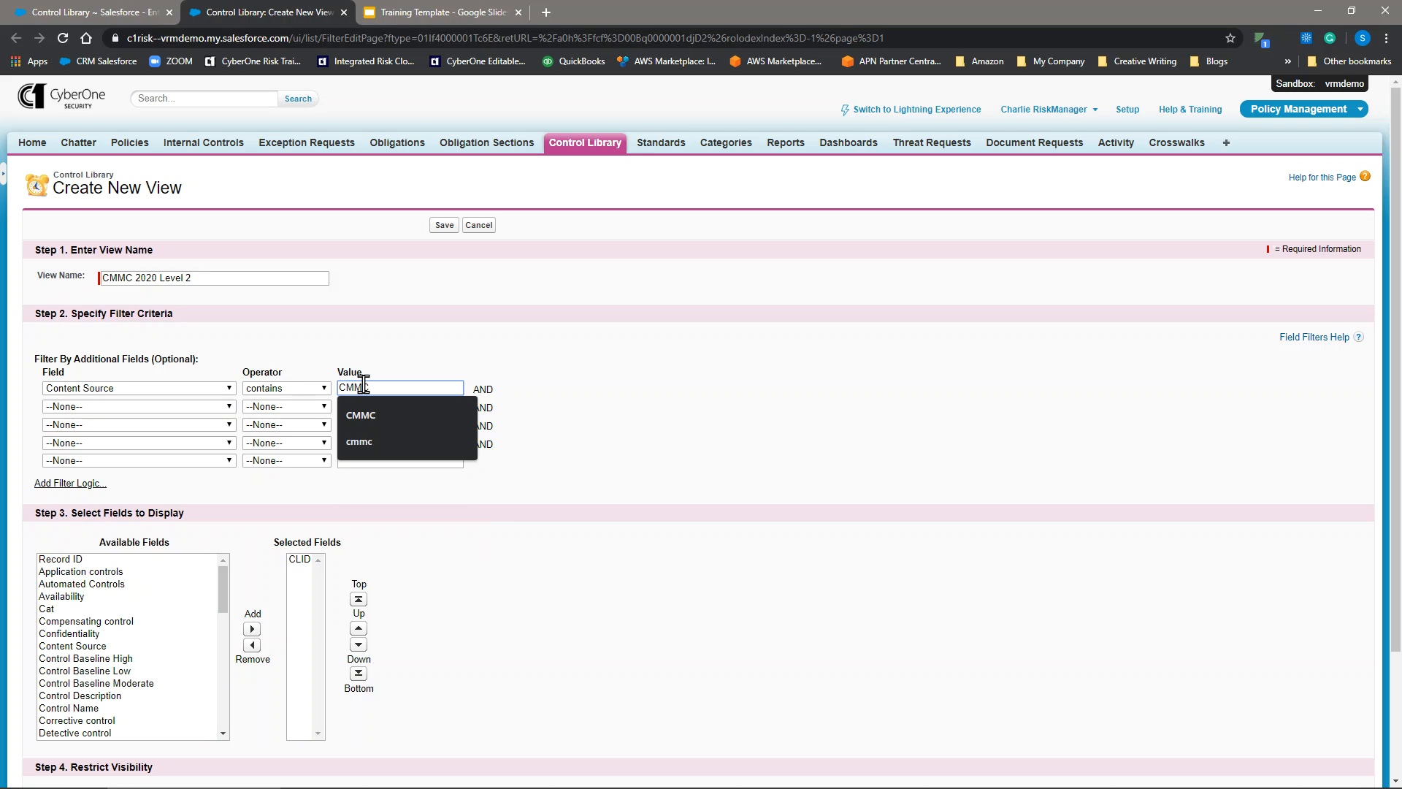
Step: Set the field of the second and third filter rows to Obligation Section
{"action": "left_click", "coordinate": [66, 406]}
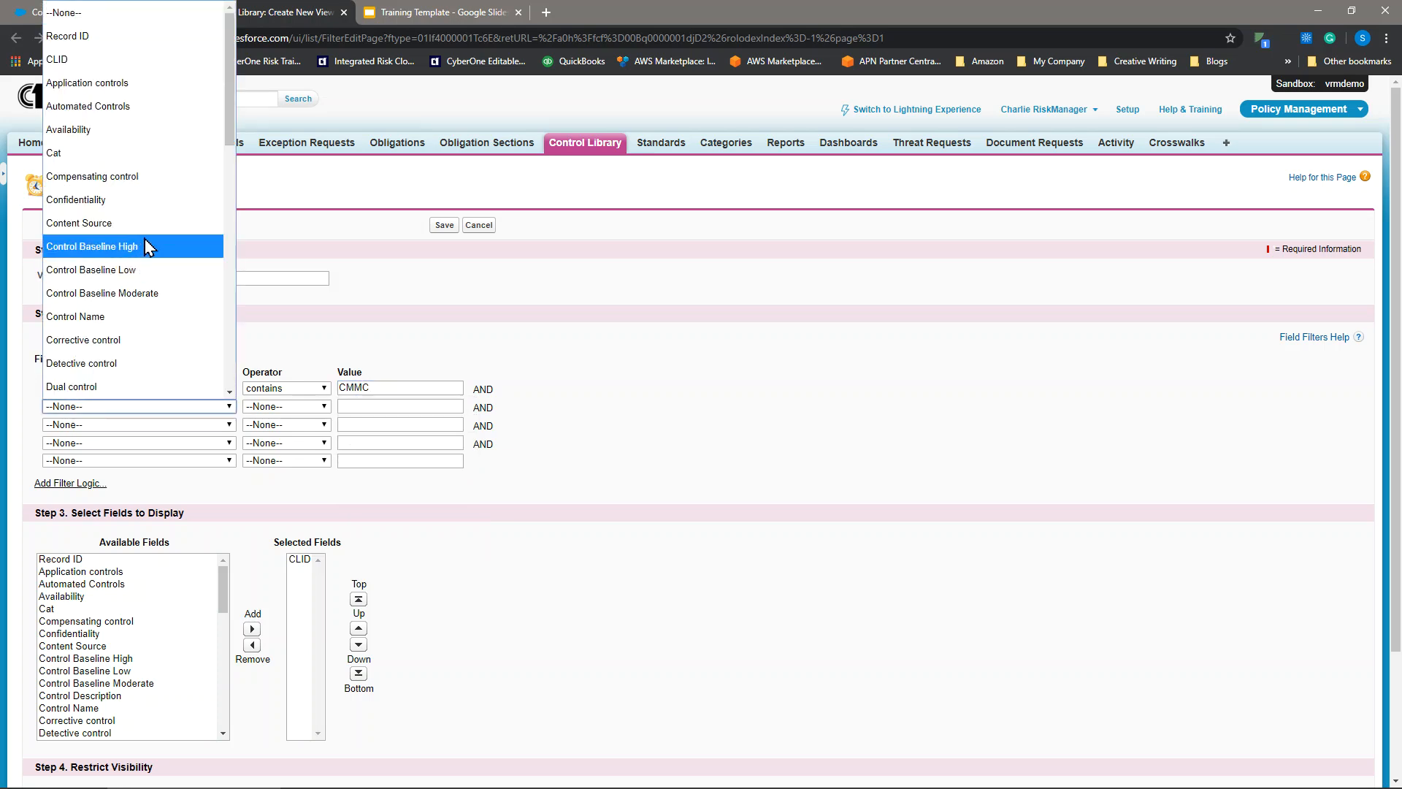
{"action": "scroll", "coordinate": [146, 256], "scroll_direction": "down", "scroll_amount": 7}
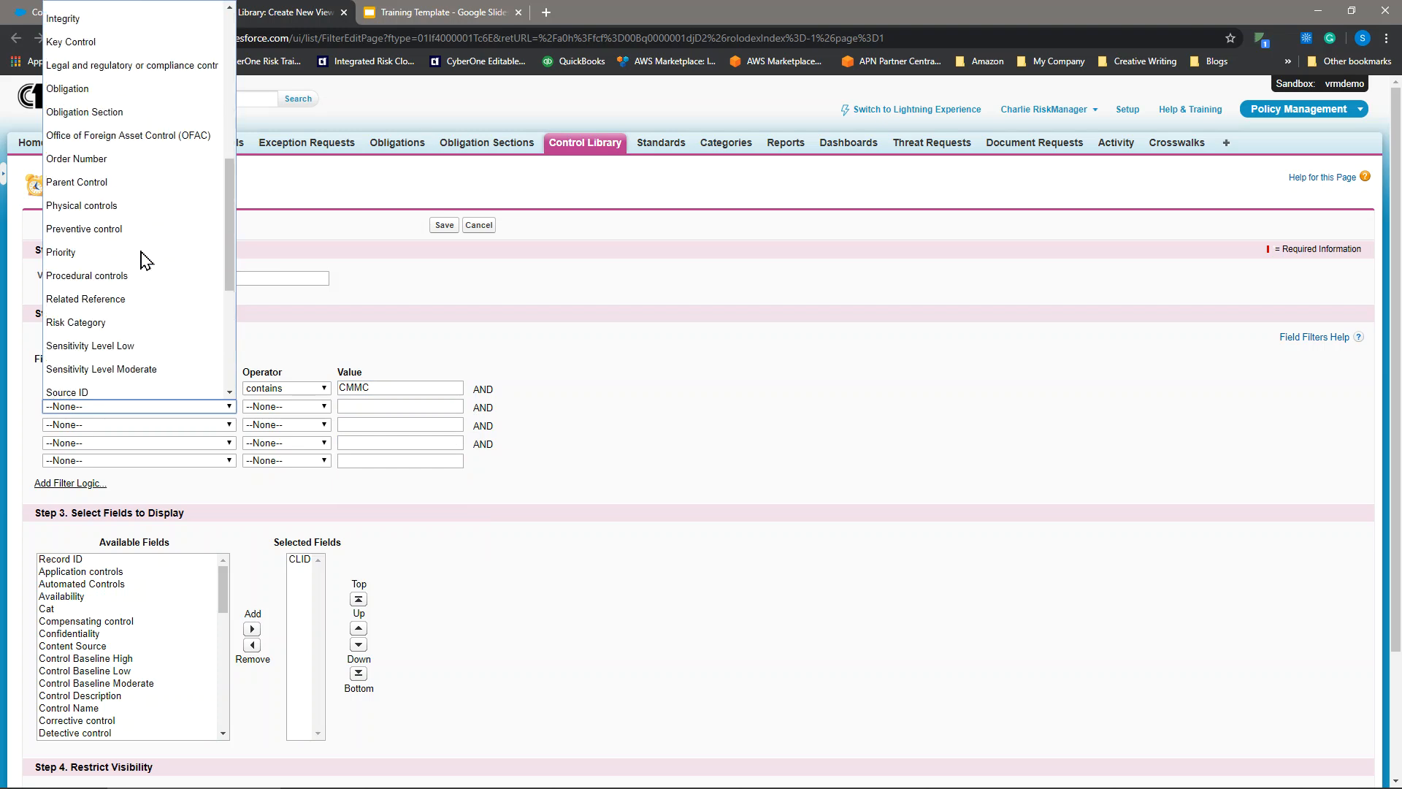
{"action": "left_click", "coordinate": [89, 113]}
{"action": "left_click", "coordinate": [82, 425]}
{"action": "scroll", "coordinate": [88, 306], "scroll_direction": "down", "scroll_amount": 1}
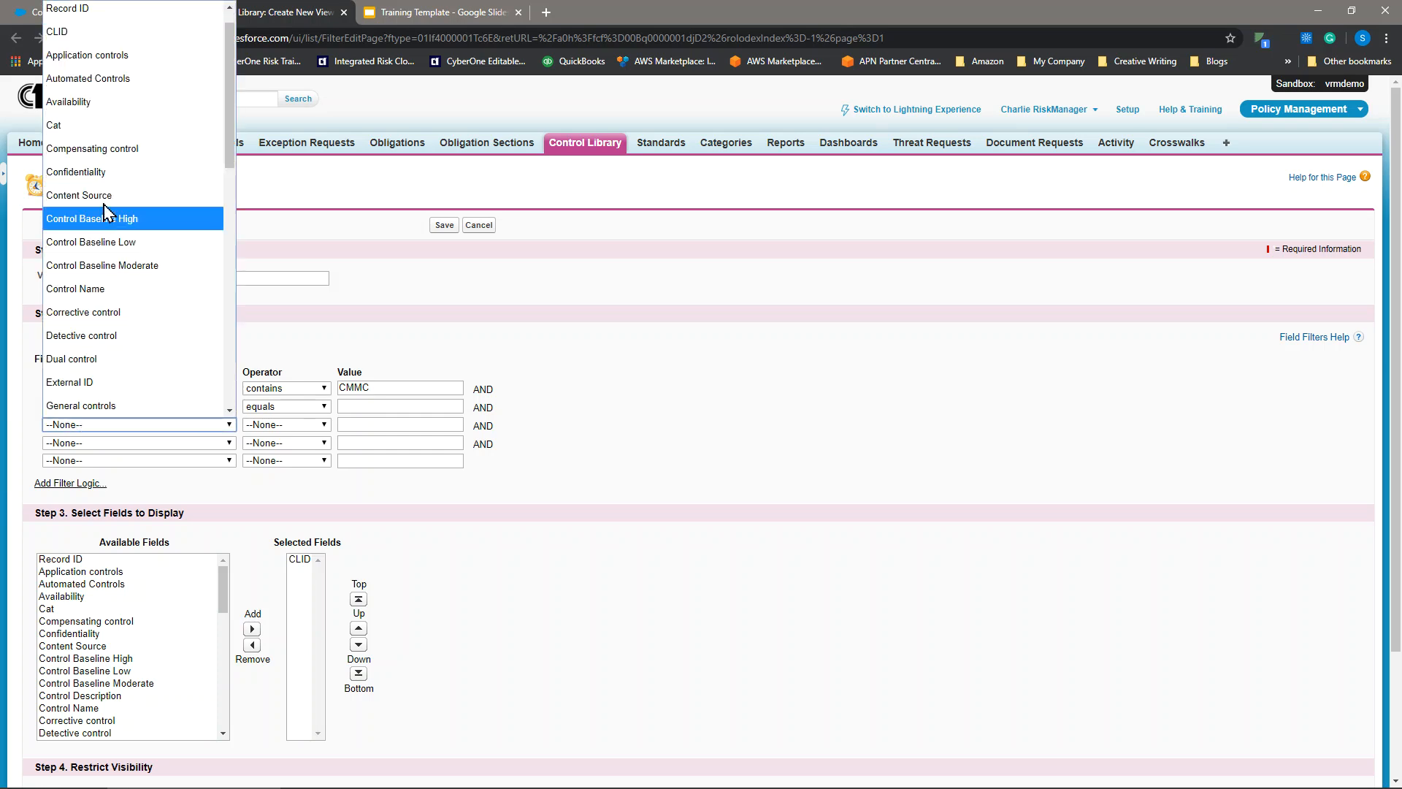
{"action": "scroll", "coordinate": [89, 219], "scroll_direction": "down", "scroll_amount": 4}
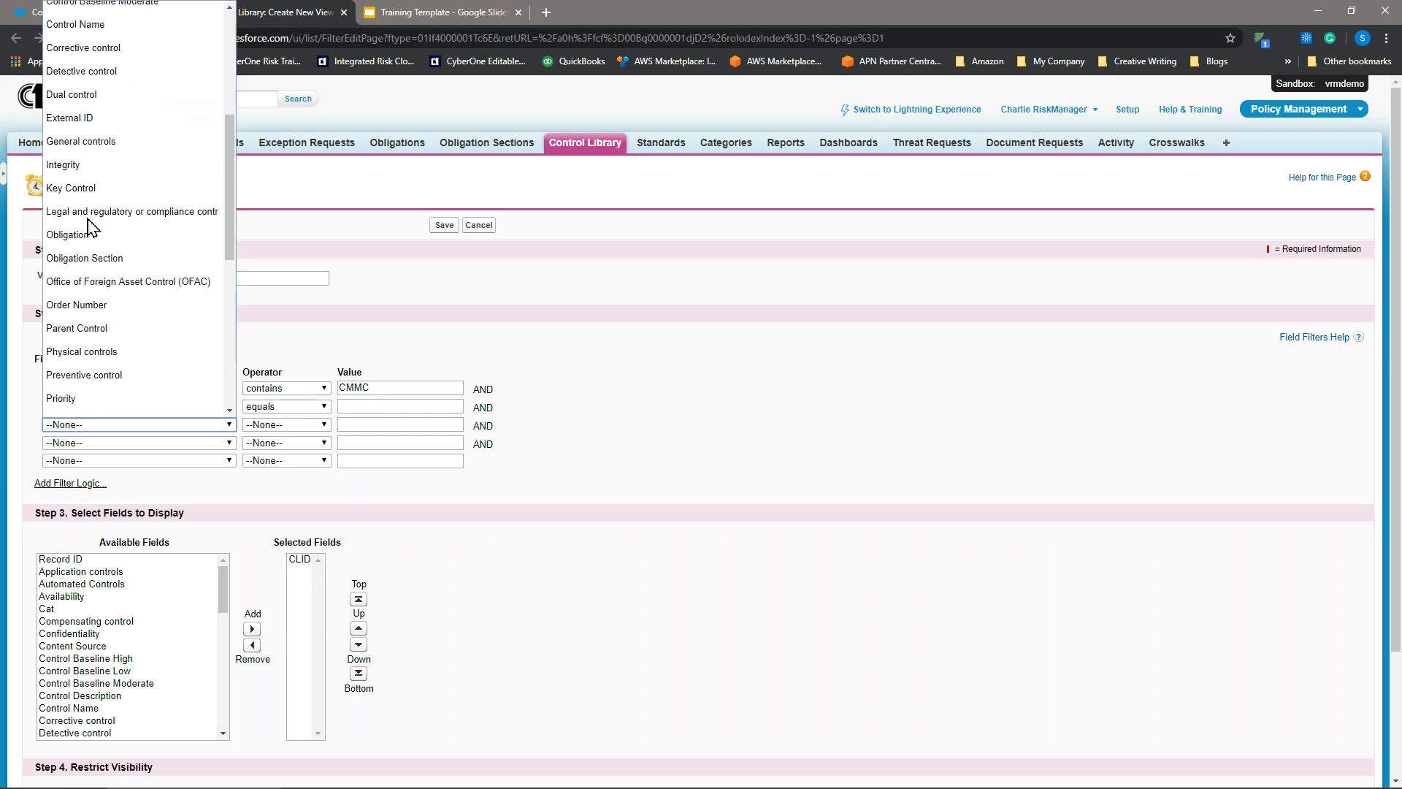
{"action": "left_click", "coordinate": [89, 258]}
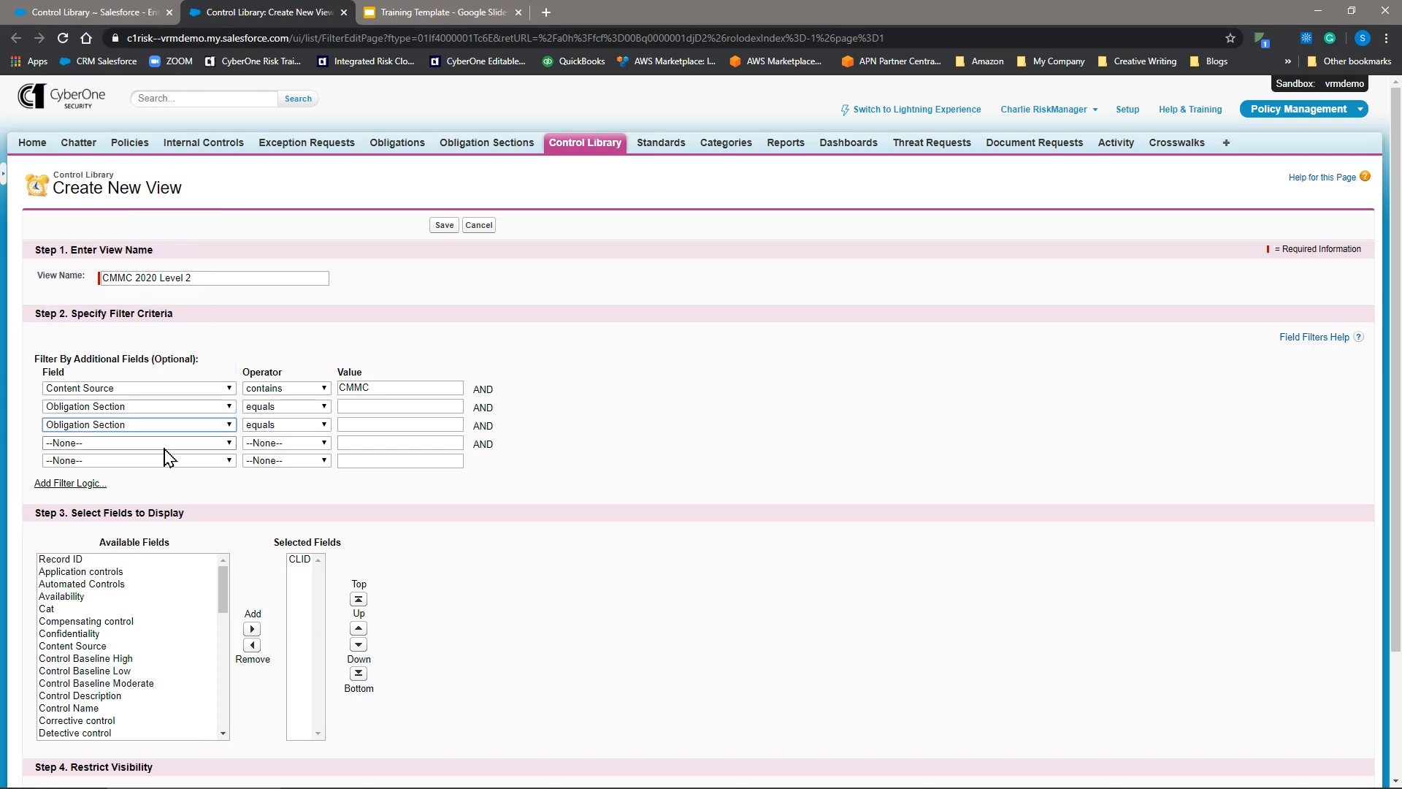
Step: Make the two Obligation Section filters contain Level 01 and Level 02 respectively
{"action": "left_click", "coordinate": [281, 409]}
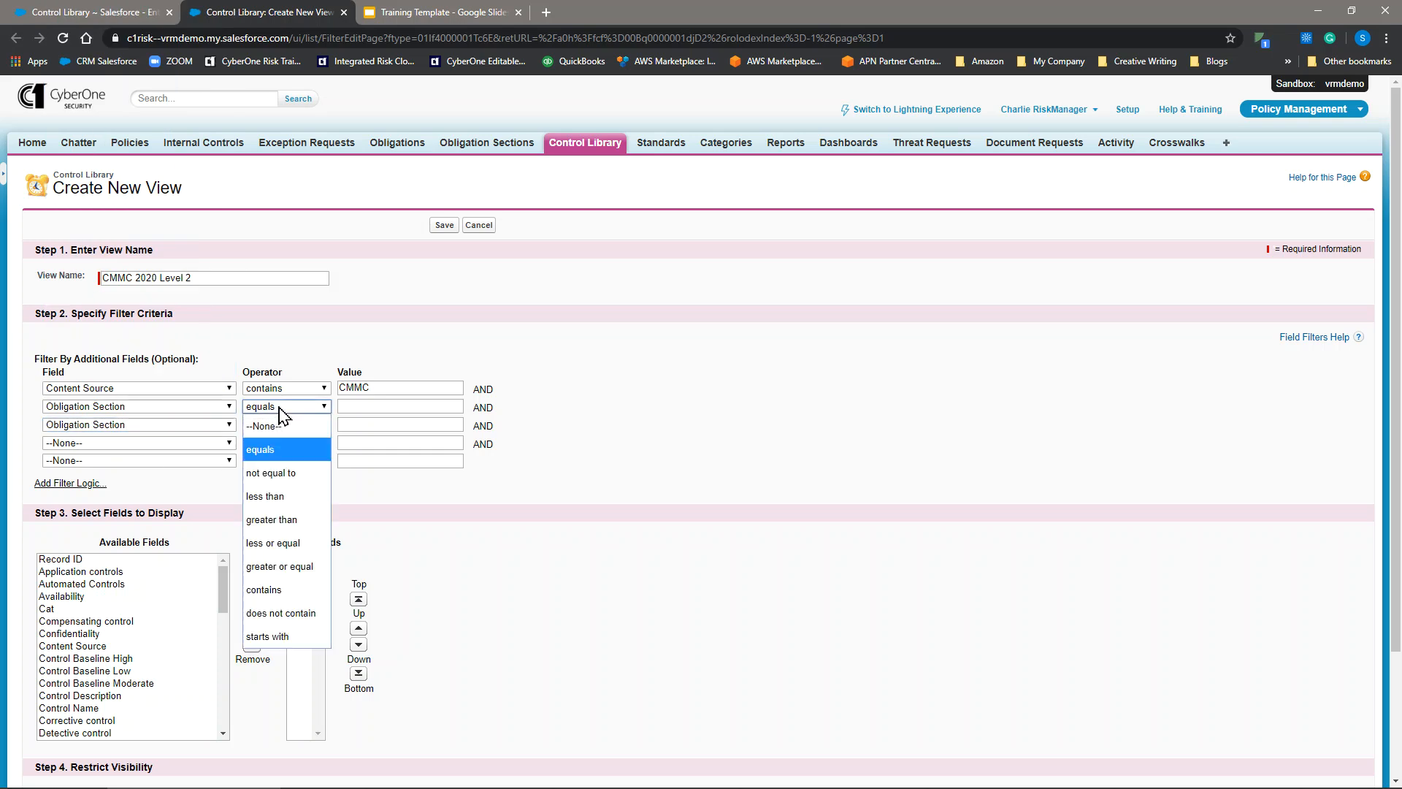
{"action": "left_click", "coordinate": [275, 588]}
{"action": "left_click", "coordinate": [278, 427]}
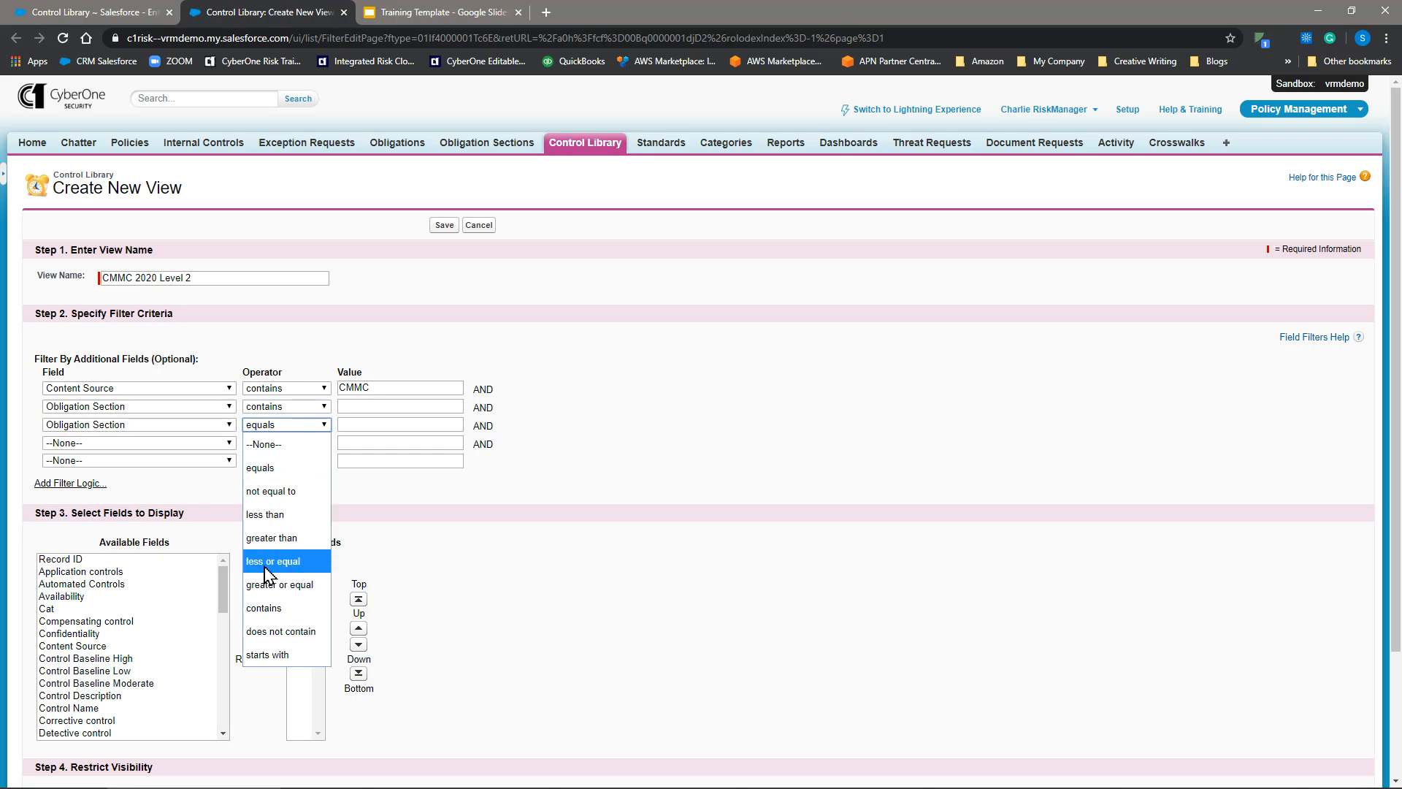
{"action": "left_click", "coordinate": [275, 607]}
{"action": "left_click", "coordinate": [382, 406]}
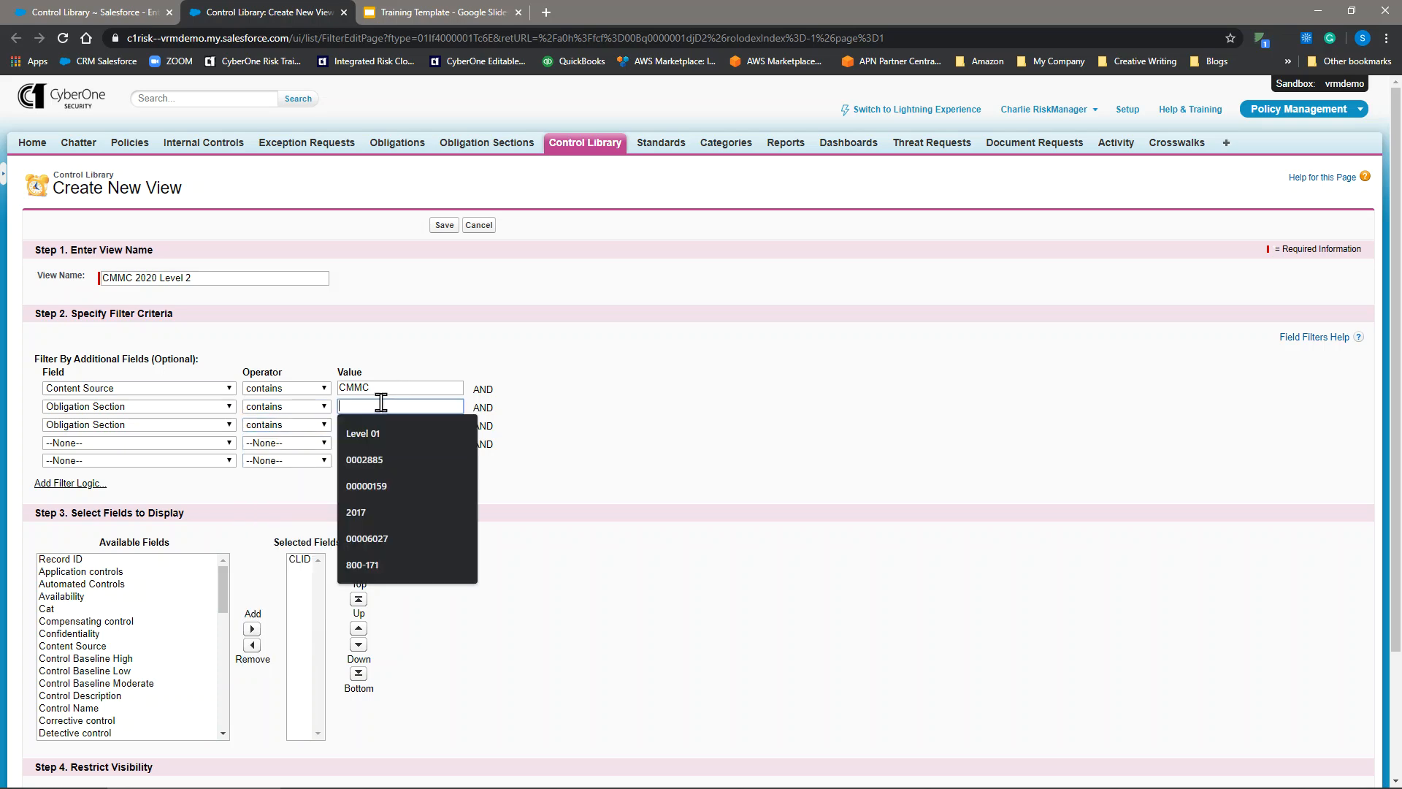
{"action": "left_click", "coordinate": [349, 431]}
{"action": "left_click", "coordinate": [350, 425]}
{"action": "left_click", "coordinate": [368, 479]}
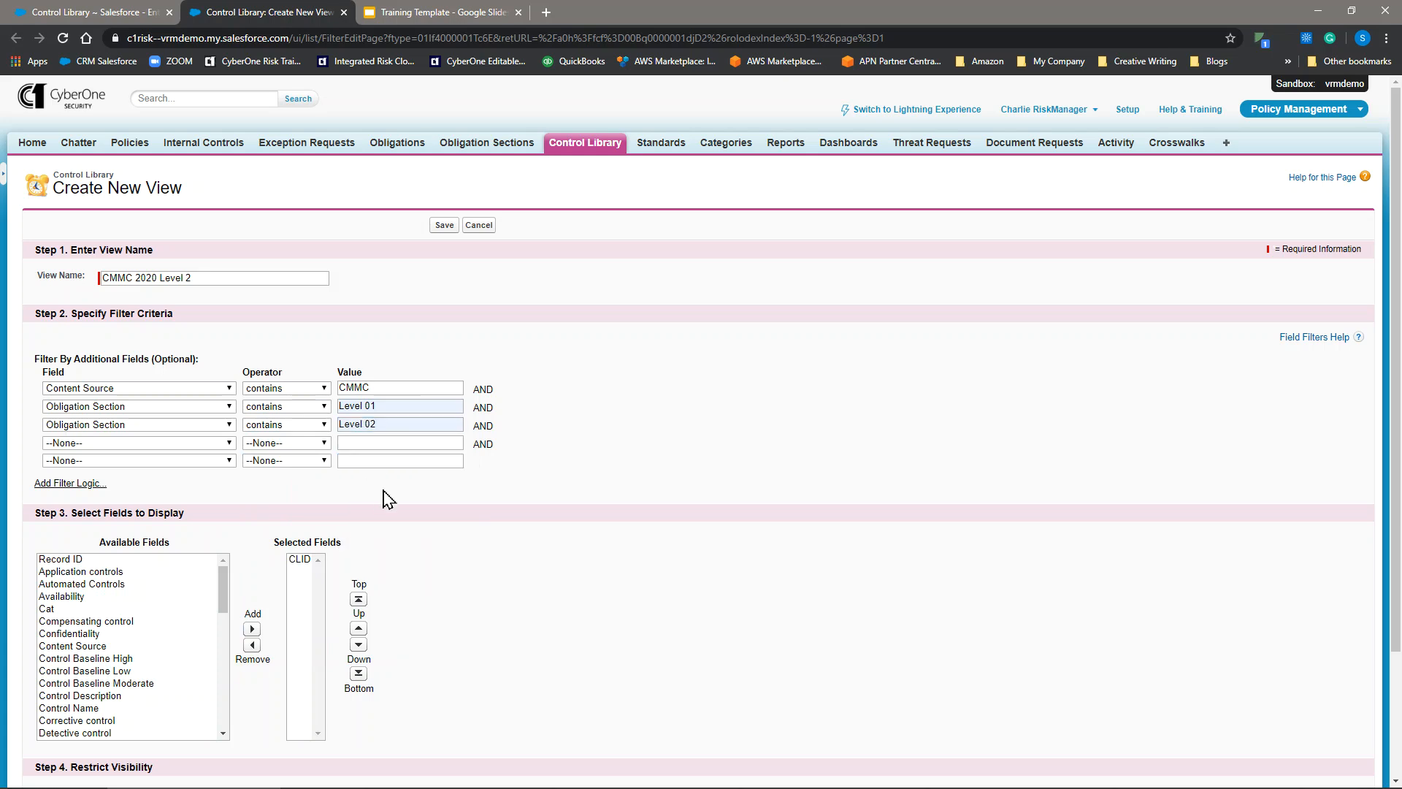
Step: Add filter logic to the view and set it to 1 AND (2 OR 3)
{"action": "left_click", "coordinate": [70, 483]}
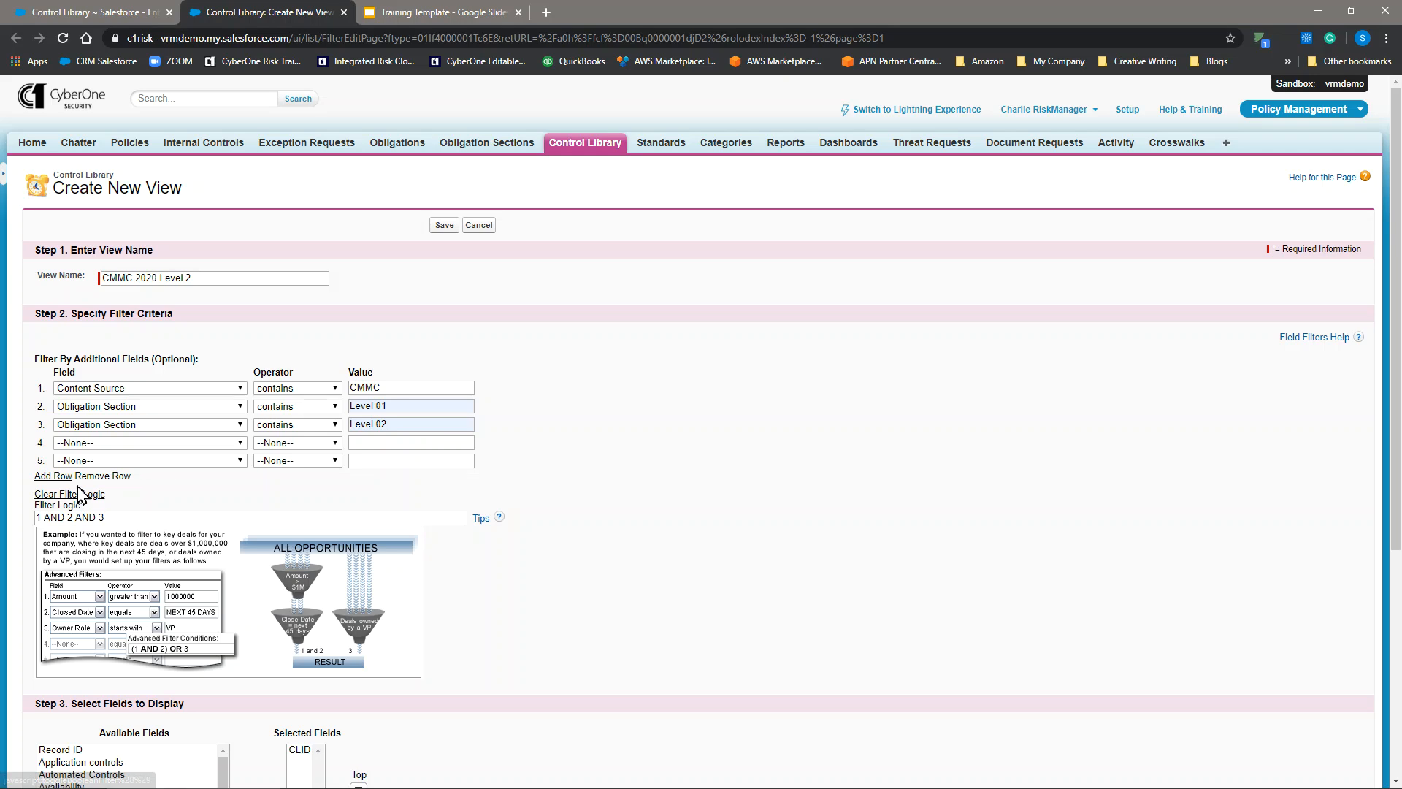
{"action": "left_click", "coordinate": [100, 517]}
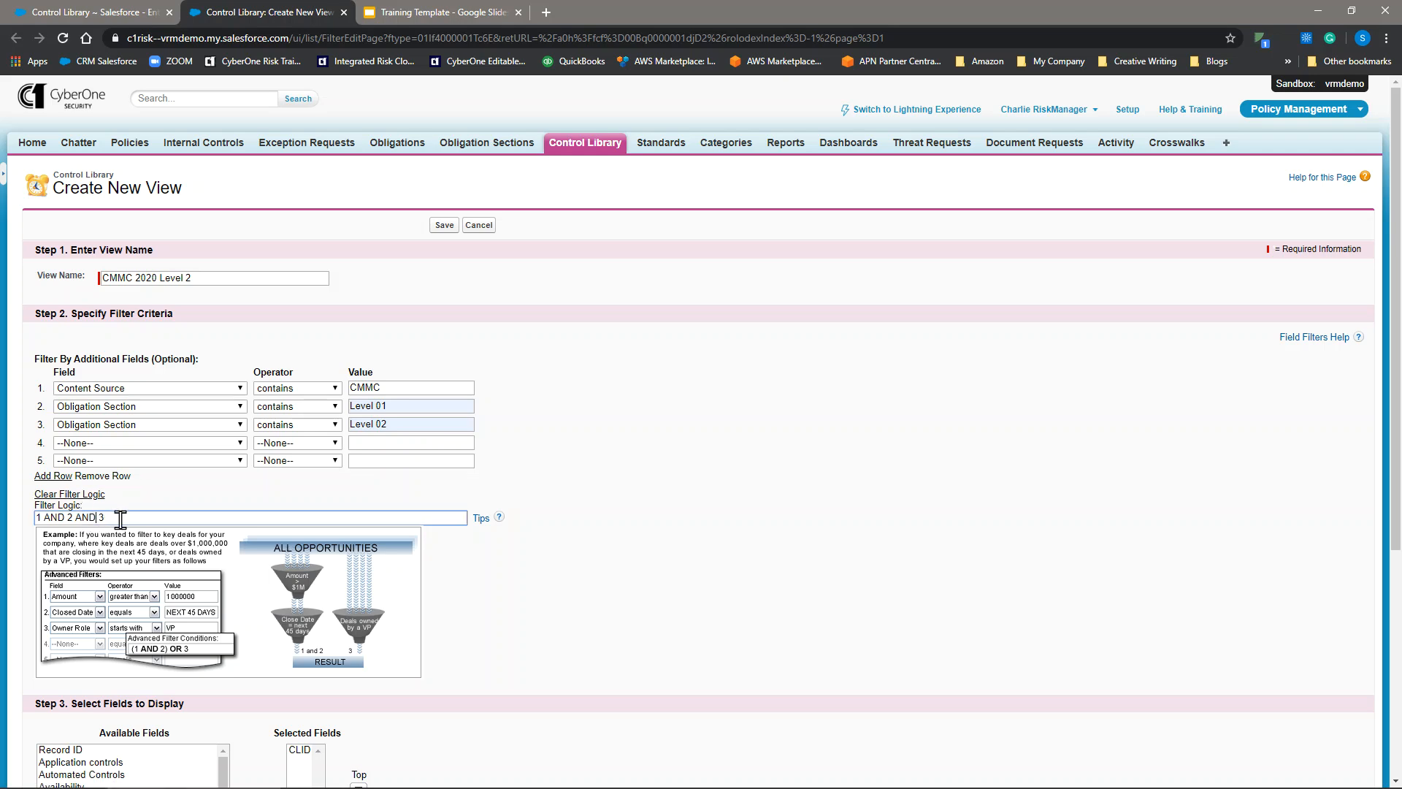
{"action": "left_click", "coordinate": [67, 517]}
{"action": "key", "text": "BackSpace"}
{"action": "key", "text": "BackSpace"}
{"action": "left_click", "coordinate": [120, 516]}
{"action": "type", "text": ")"}
{"action": "left_click", "coordinate": [694, 570]}
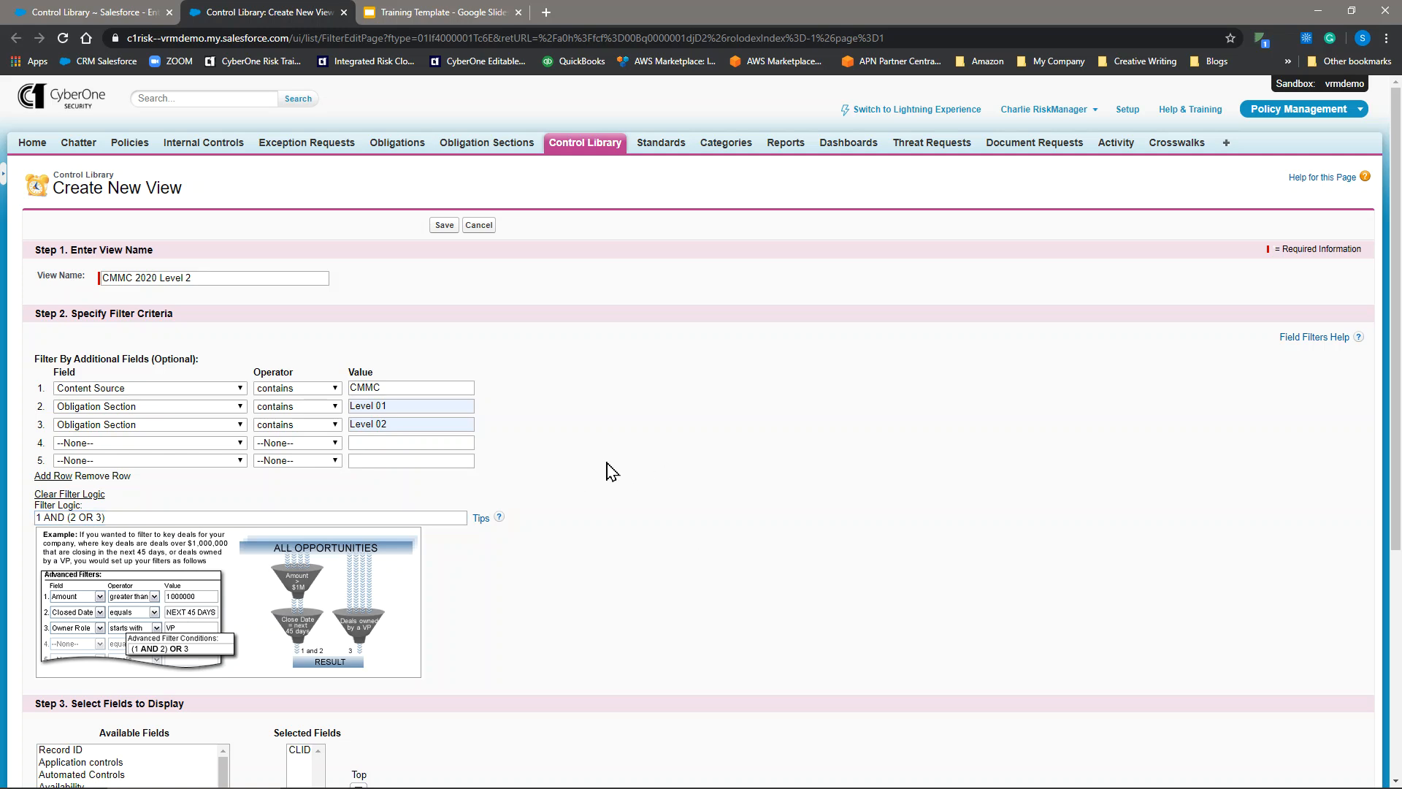
Step: Add Control Name and Control Description to the view's displayed fields
{"action": "scroll", "coordinate": [607, 467], "scroll_direction": "down", "scroll_amount": 5}
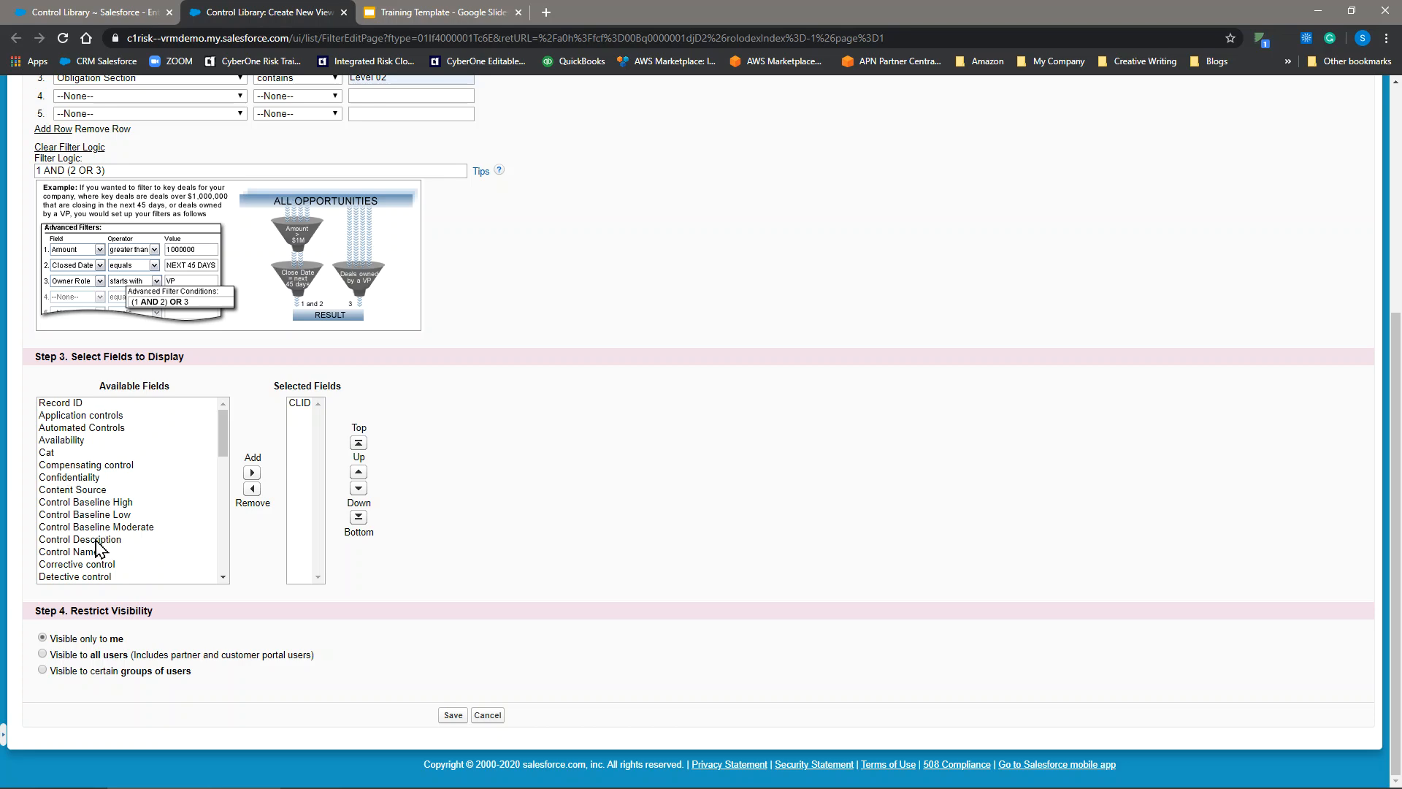
{"action": "left_click", "coordinate": [97, 553]}
{"action": "left_click", "coordinate": [252, 472]}
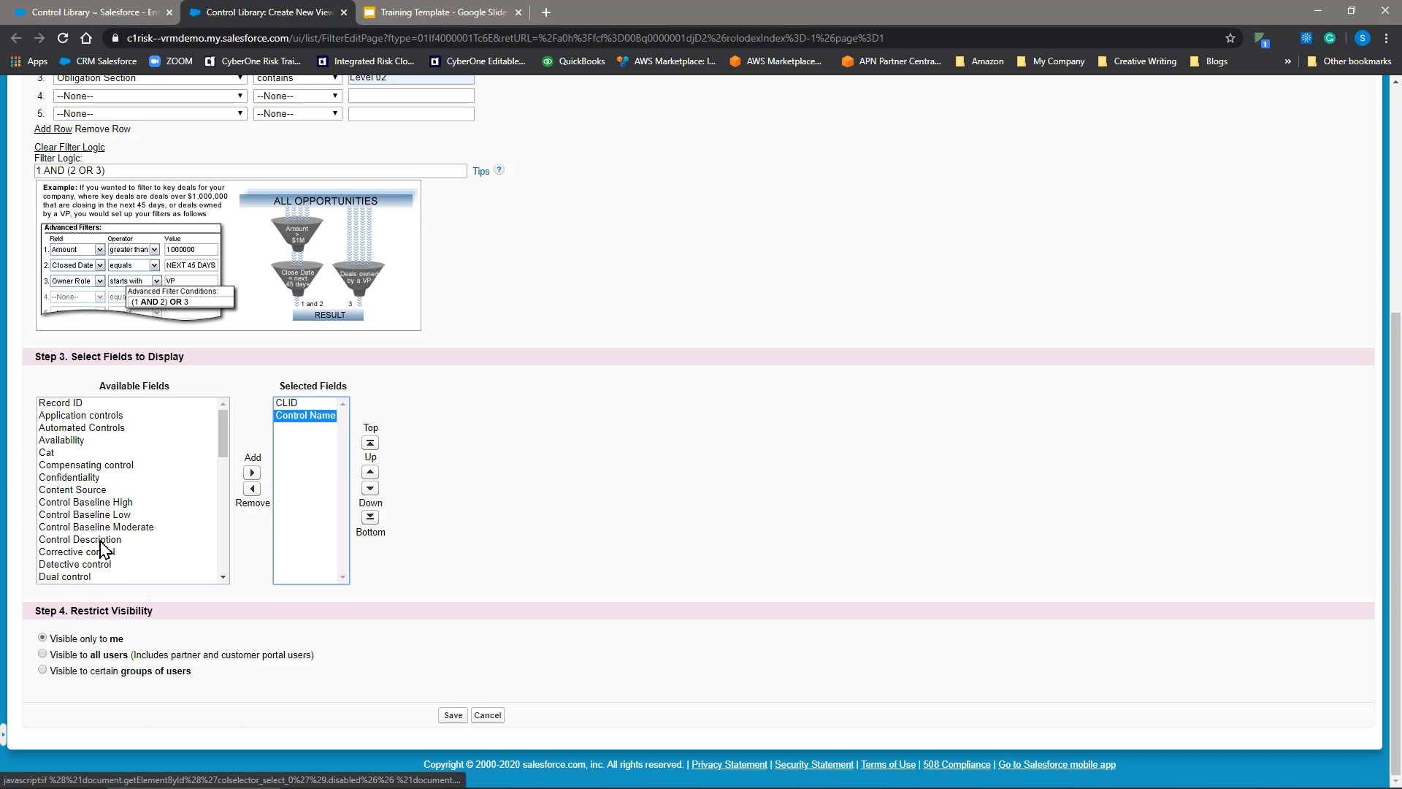
{"action": "left_click", "coordinate": [251, 473]}
Step: Add Content Source to the displayed fields and place it directly after CLID
{"action": "left_click", "coordinate": [95, 477]}
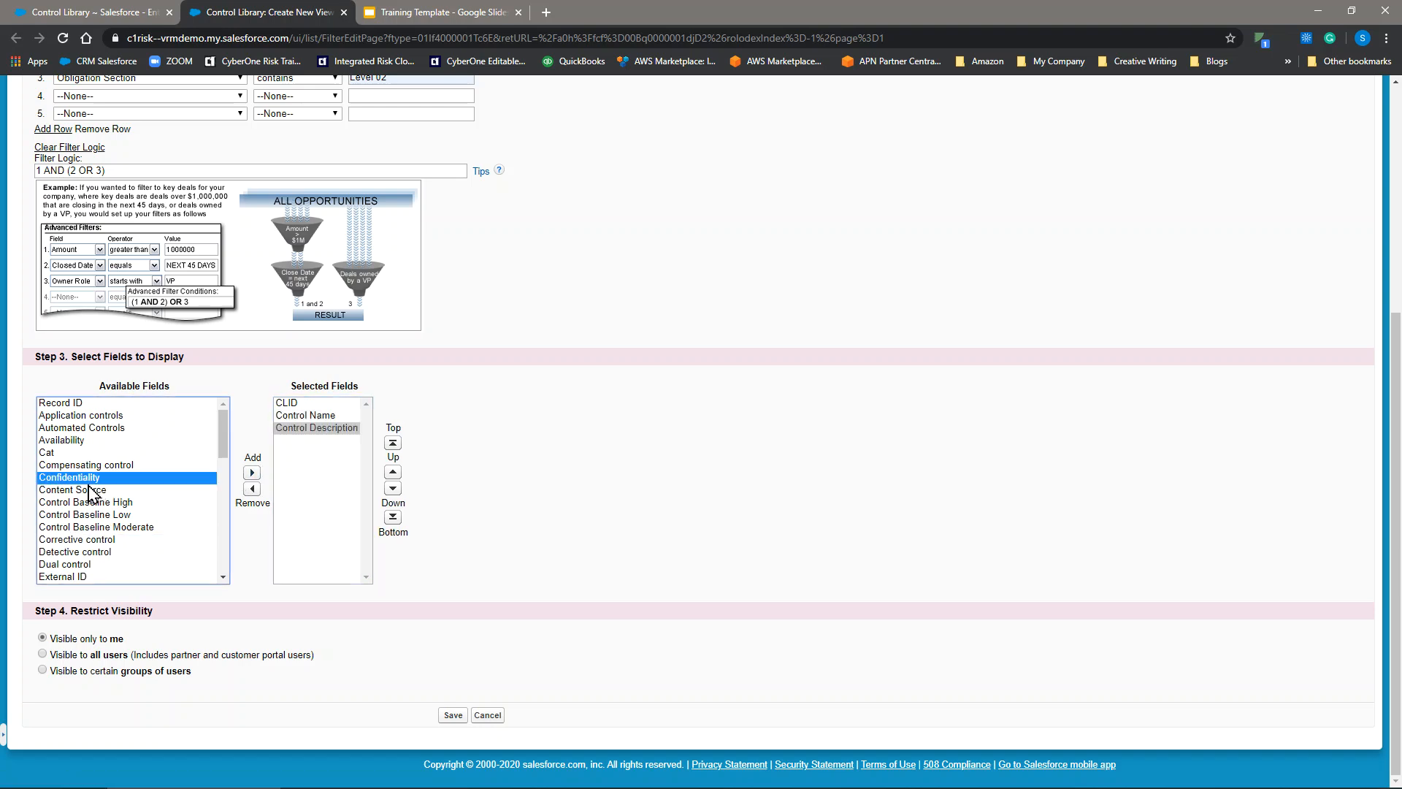
{"action": "left_click", "coordinate": [98, 490], "text": "shift"}
{"action": "left_click", "coordinate": [84, 478]}
{"action": "left_click", "coordinate": [82, 489]}
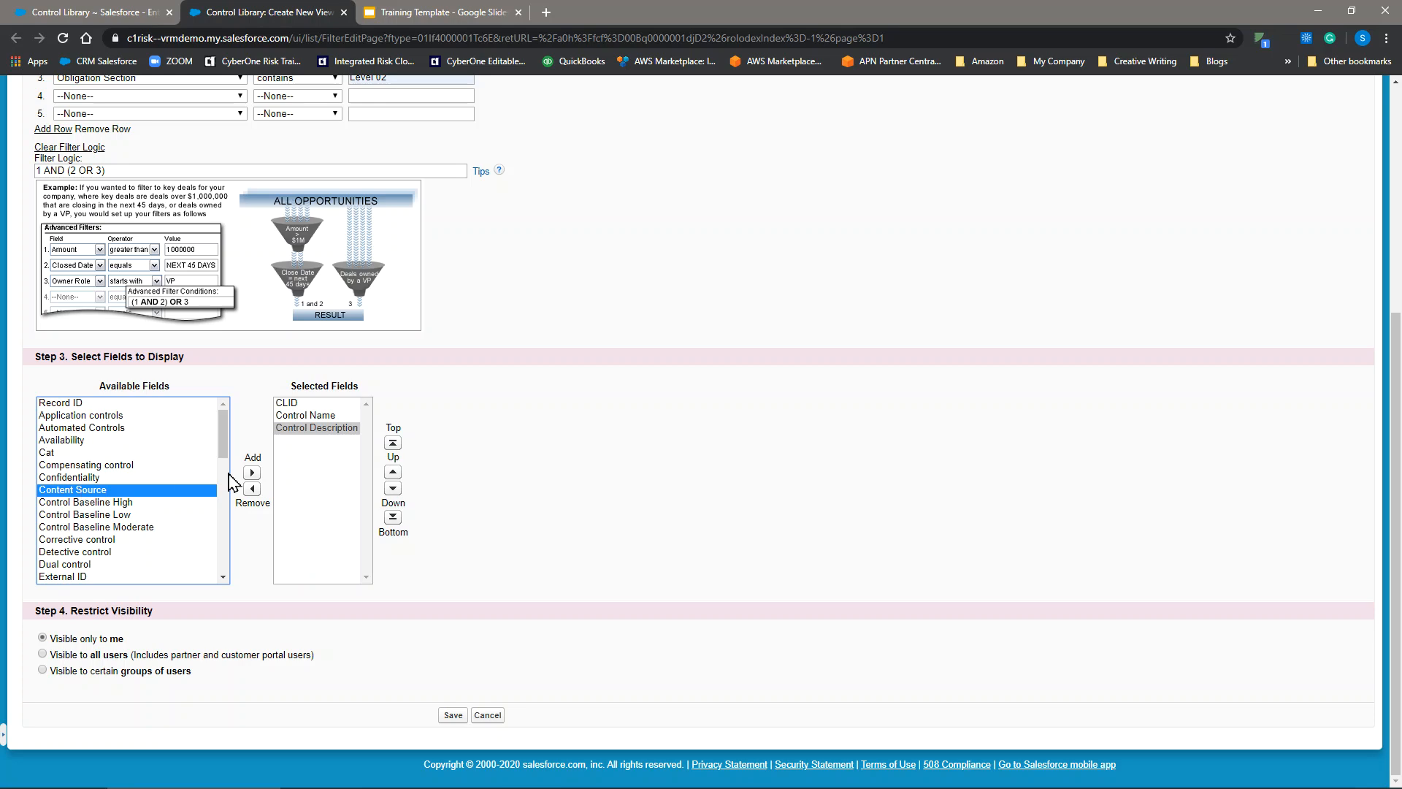
{"action": "left_click", "coordinate": [250, 475]}
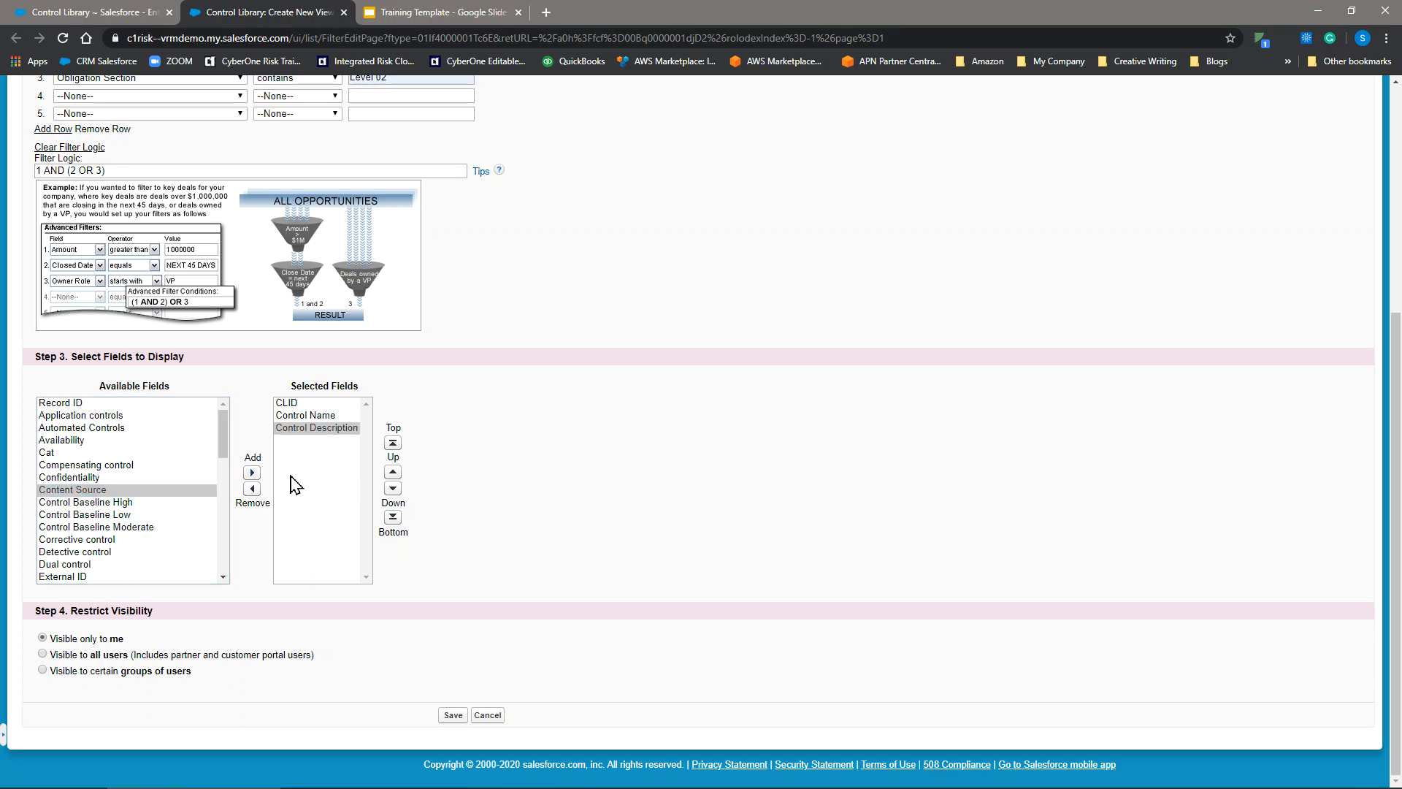
{"action": "left_click", "coordinate": [252, 472]}
{"action": "left_click", "coordinate": [392, 473]}
{"action": "left_click", "coordinate": [392, 472]}
{"action": "left_click", "coordinate": [392, 473]}
{"action": "left_click", "coordinate": [393, 489]}
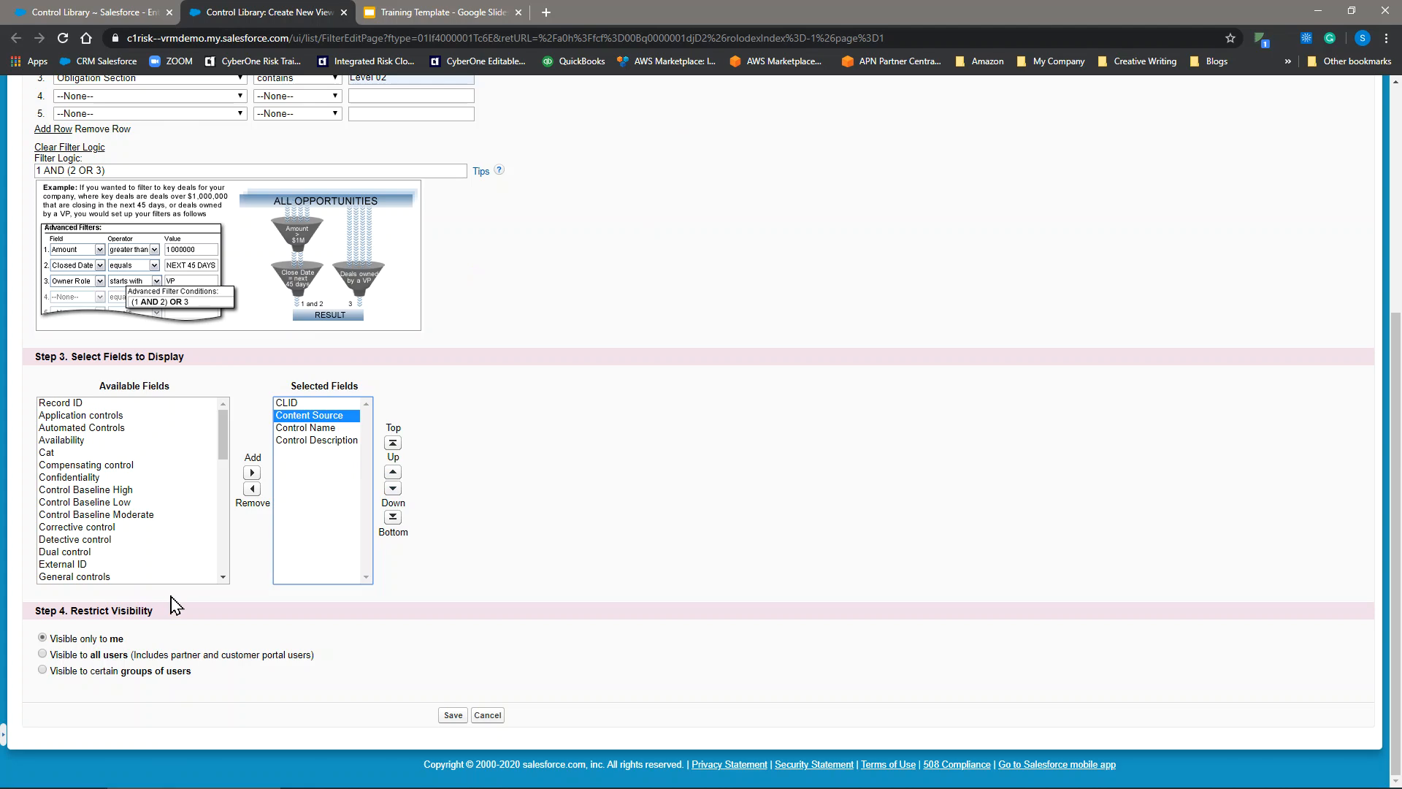
Step: Add Obligation Section and Obligation to the end of the view's displayed fields
{"action": "scroll", "coordinate": [144, 540], "scroll_direction": "down", "scroll_amount": 3}
{"action": "scroll", "coordinate": [143, 538], "scroll_direction": "down", "scroll_amount": 1}
{"action": "left_click", "coordinate": [102, 504]}
{"action": "left_click", "coordinate": [252, 473]}
{"action": "left_click", "coordinate": [45, 492]}
{"action": "left_click", "coordinate": [252, 473]}
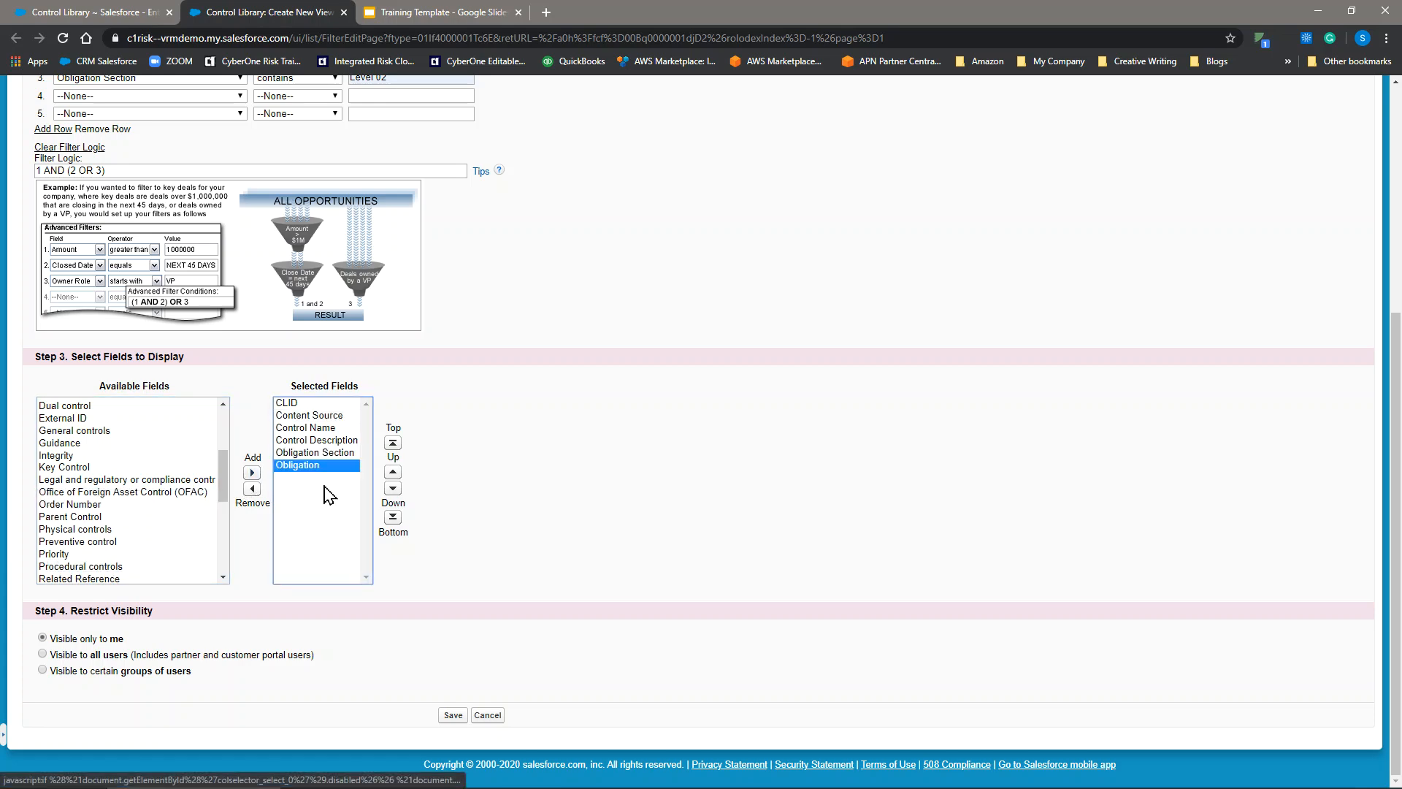
{"action": "left_click", "coordinate": [252, 488]}
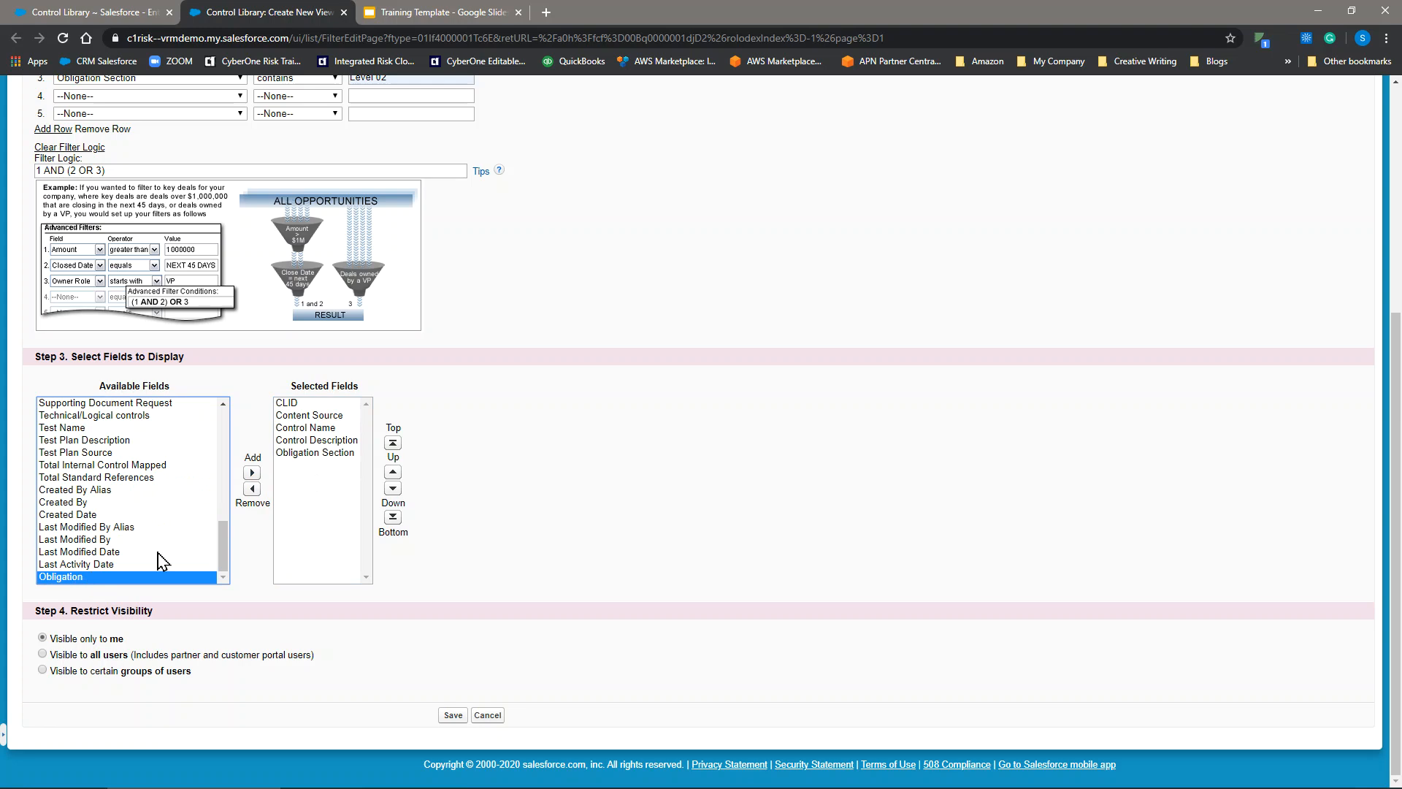
{"action": "left_click", "coordinate": [252, 473]}
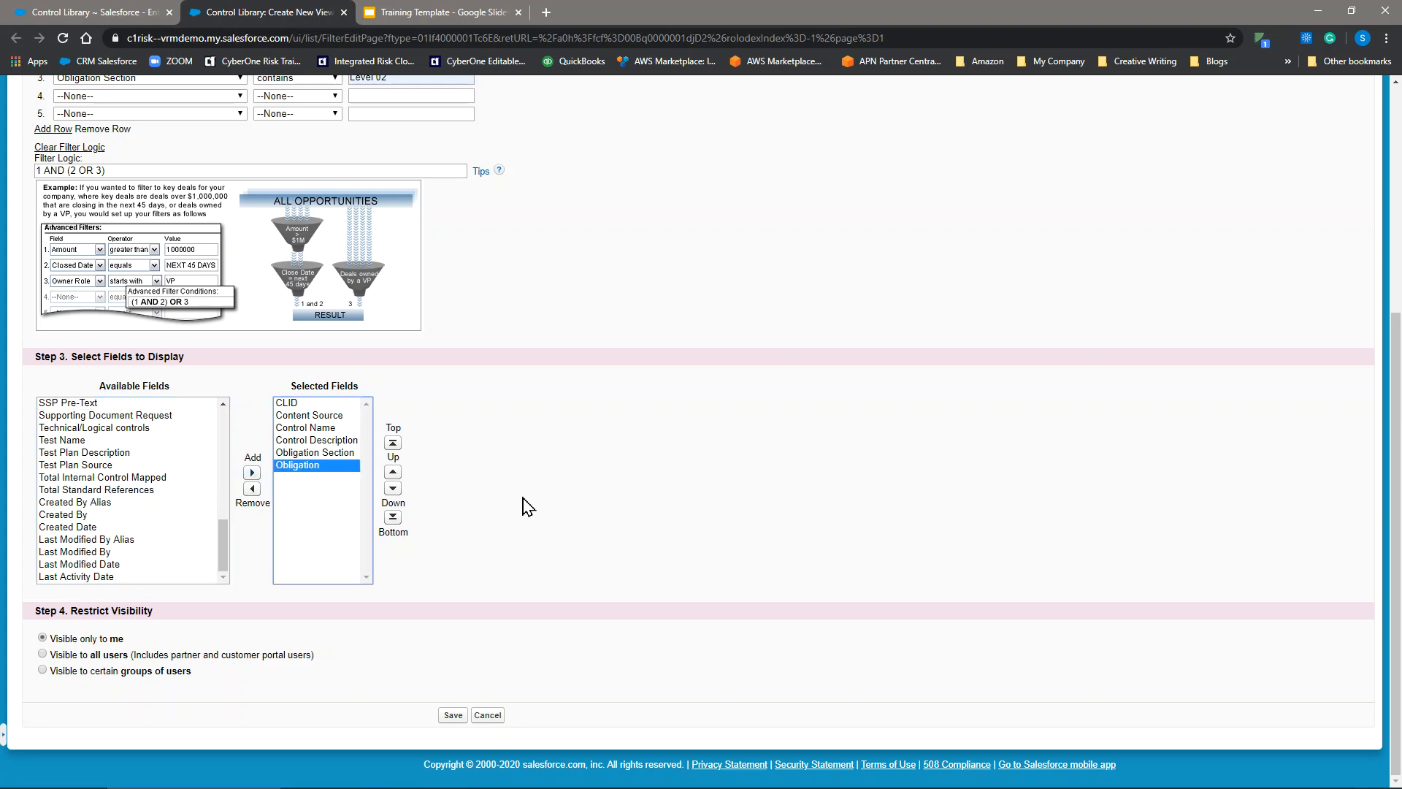
Step: Make the CMMC 2020 Level 2 view visible to all users, save it and look through its controls
{"action": "left_click", "coordinate": [49, 660]}
{"action": "left_click", "coordinate": [47, 655]}
{"action": "left_click", "coordinate": [451, 717]}
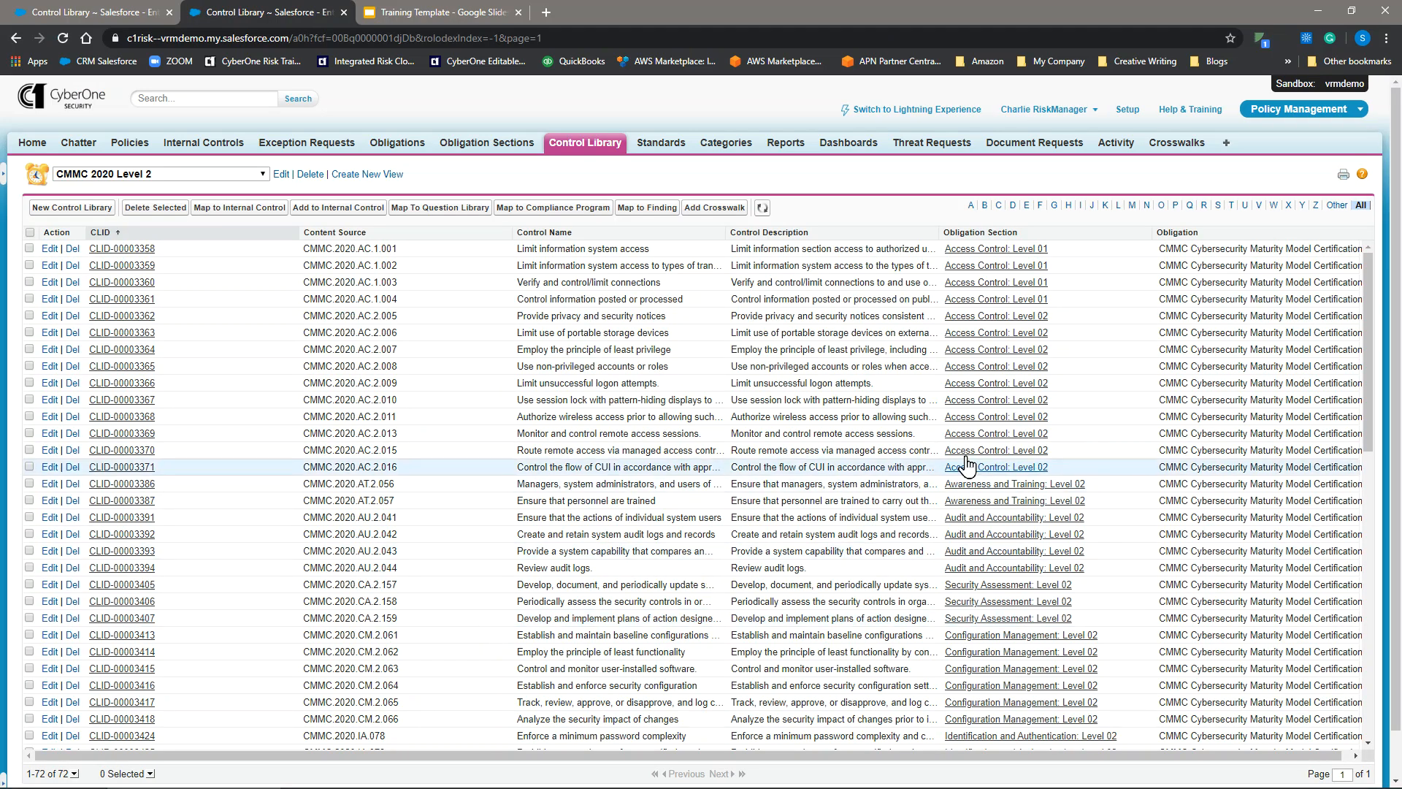
{"action": "scroll", "coordinate": [979, 453], "scroll_direction": "down", "scroll_amount": 6}
{"action": "scroll", "coordinate": [990, 448], "scroll_direction": "up", "scroll_amount": 6}
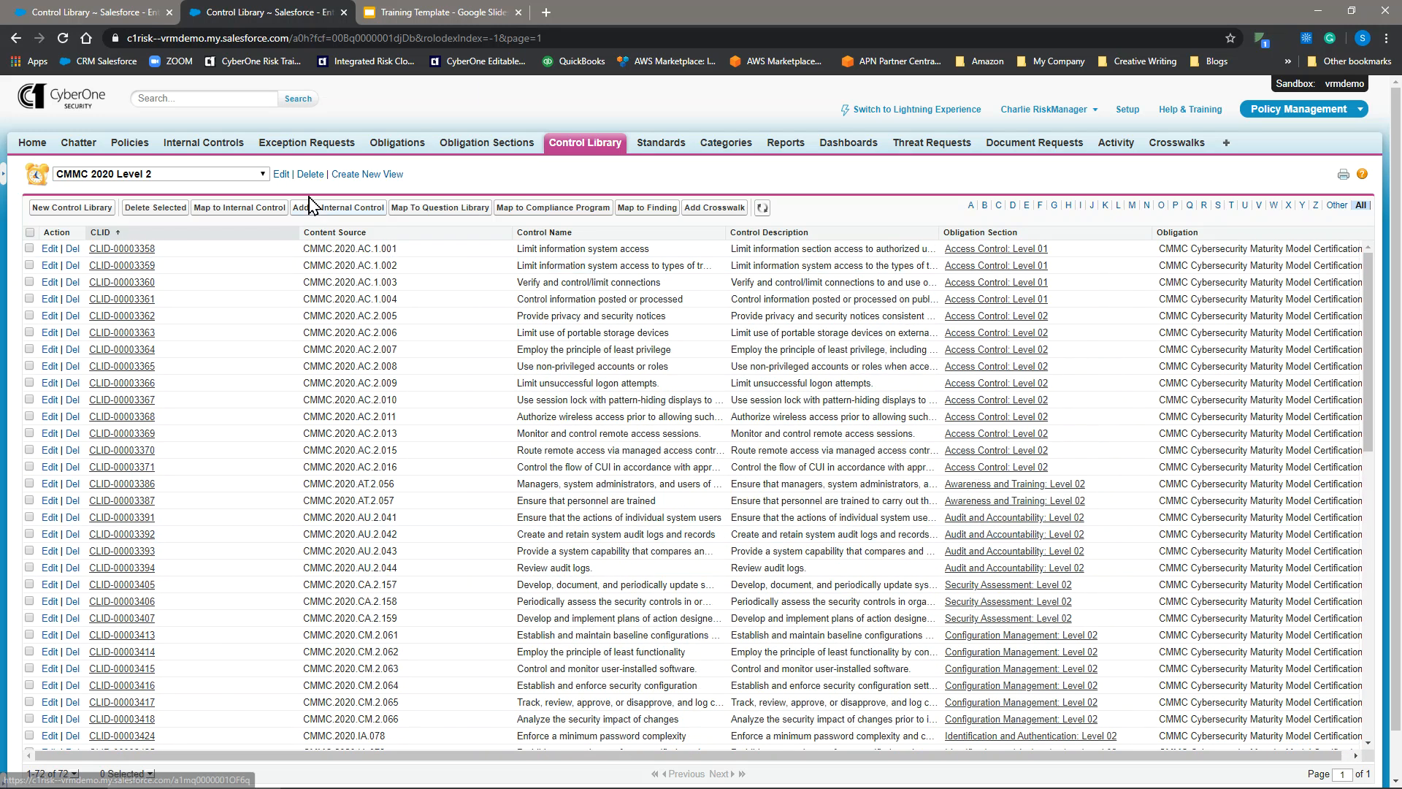
Step: Edit the CMMC 2020 Level 3 view so it is visible to all users and save it
{"action": "left_click", "coordinate": [221, 176]}
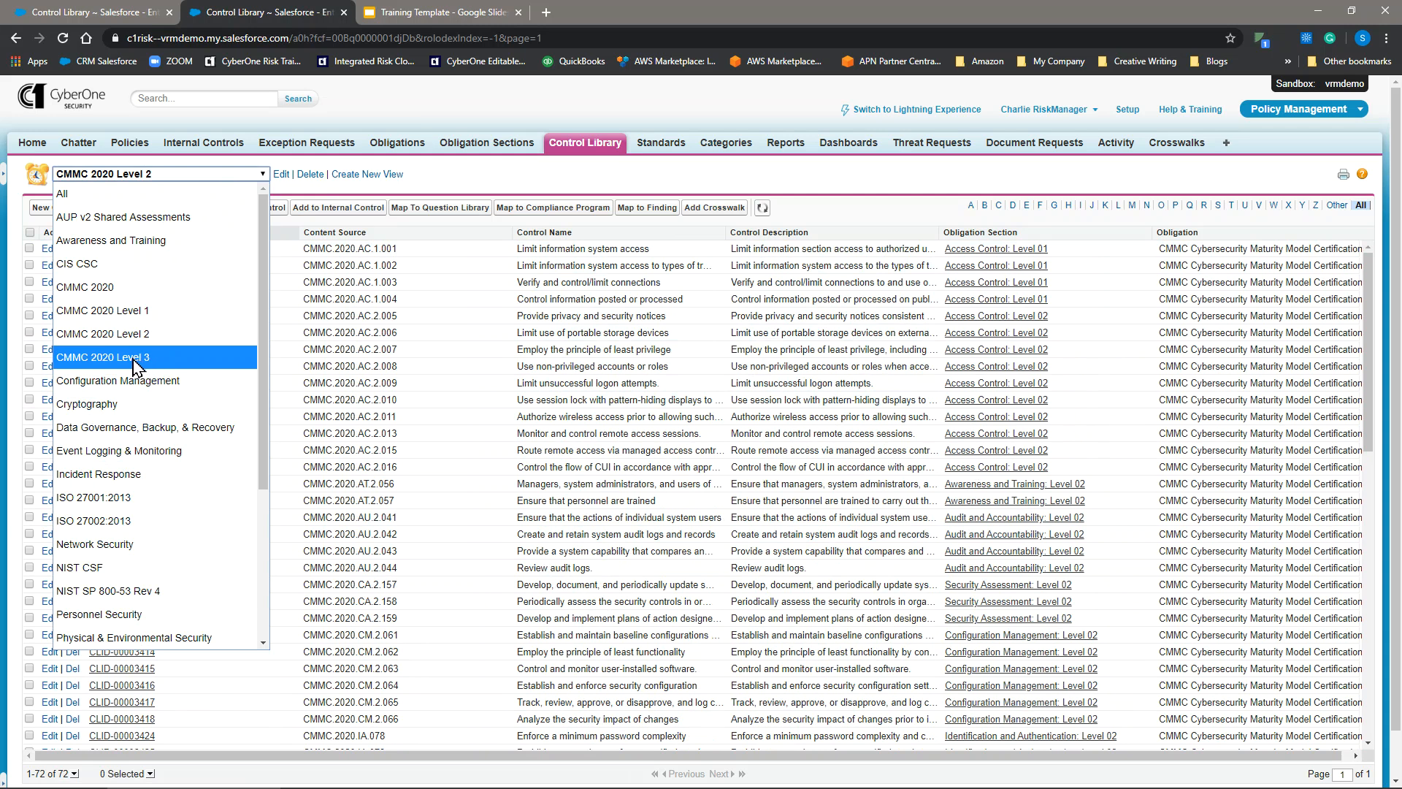
{"action": "left_click", "coordinate": [136, 363]}
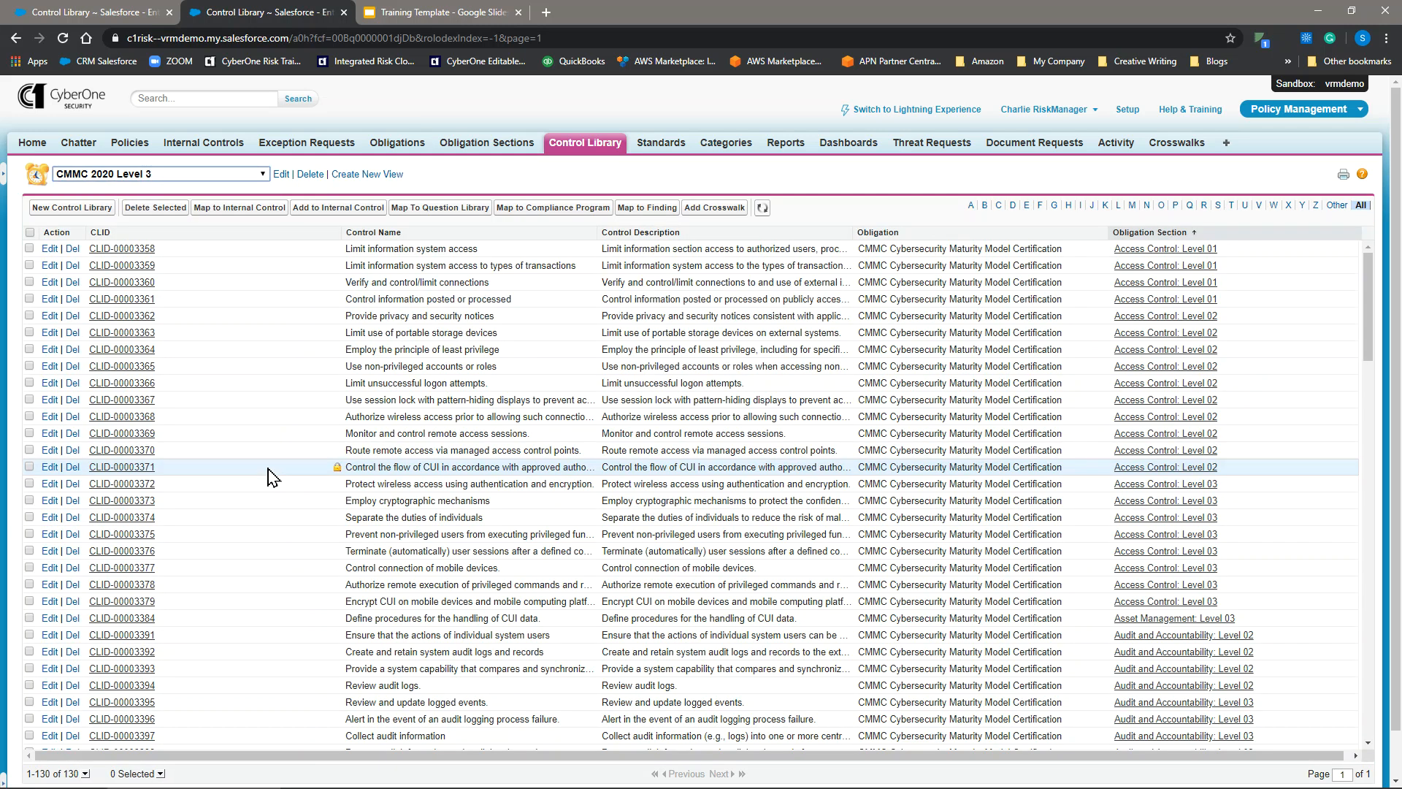
{"action": "left_click", "coordinate": [280, 176]}
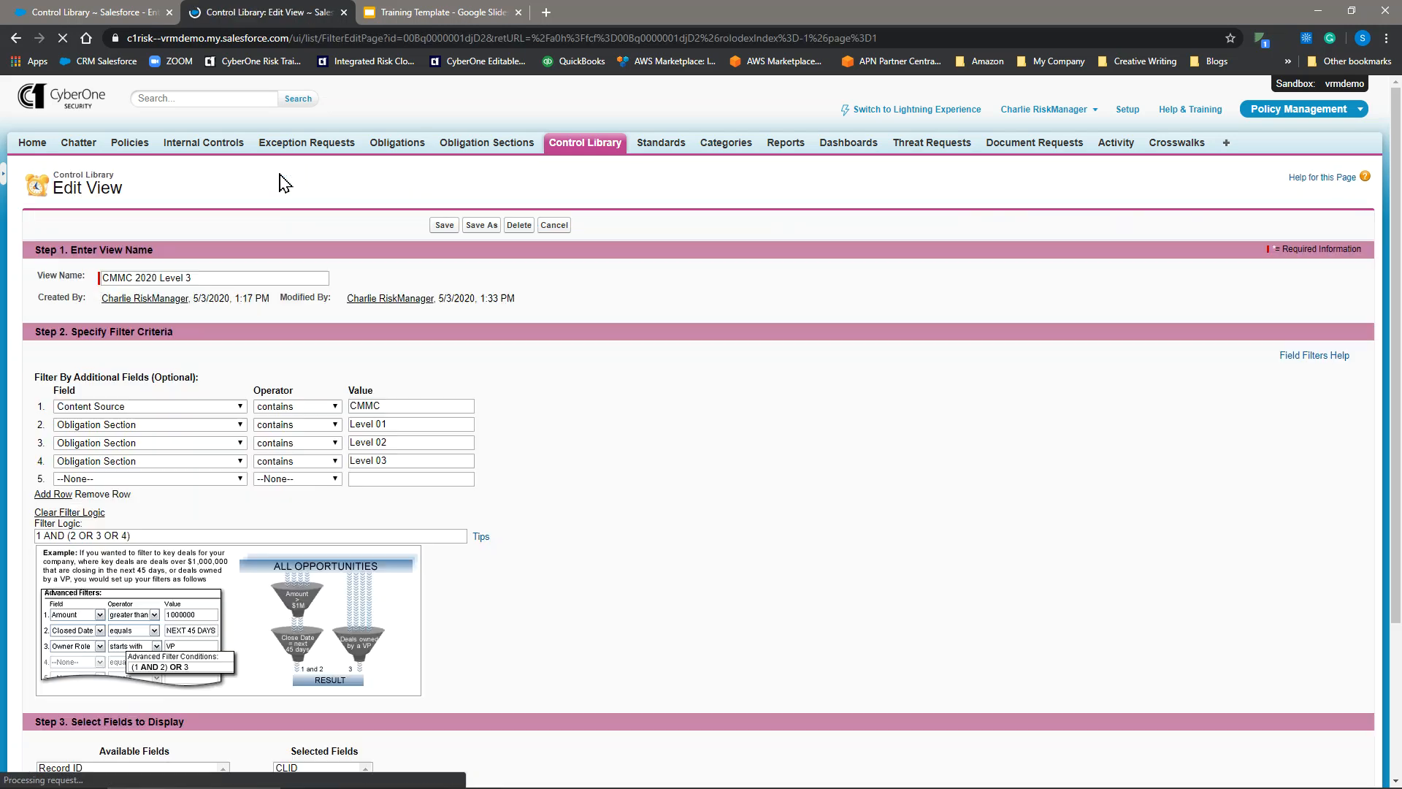
{"action": "scroll", "coordinate": [263, 292], "scroll_direction": "down", "scroll_amount": 5}
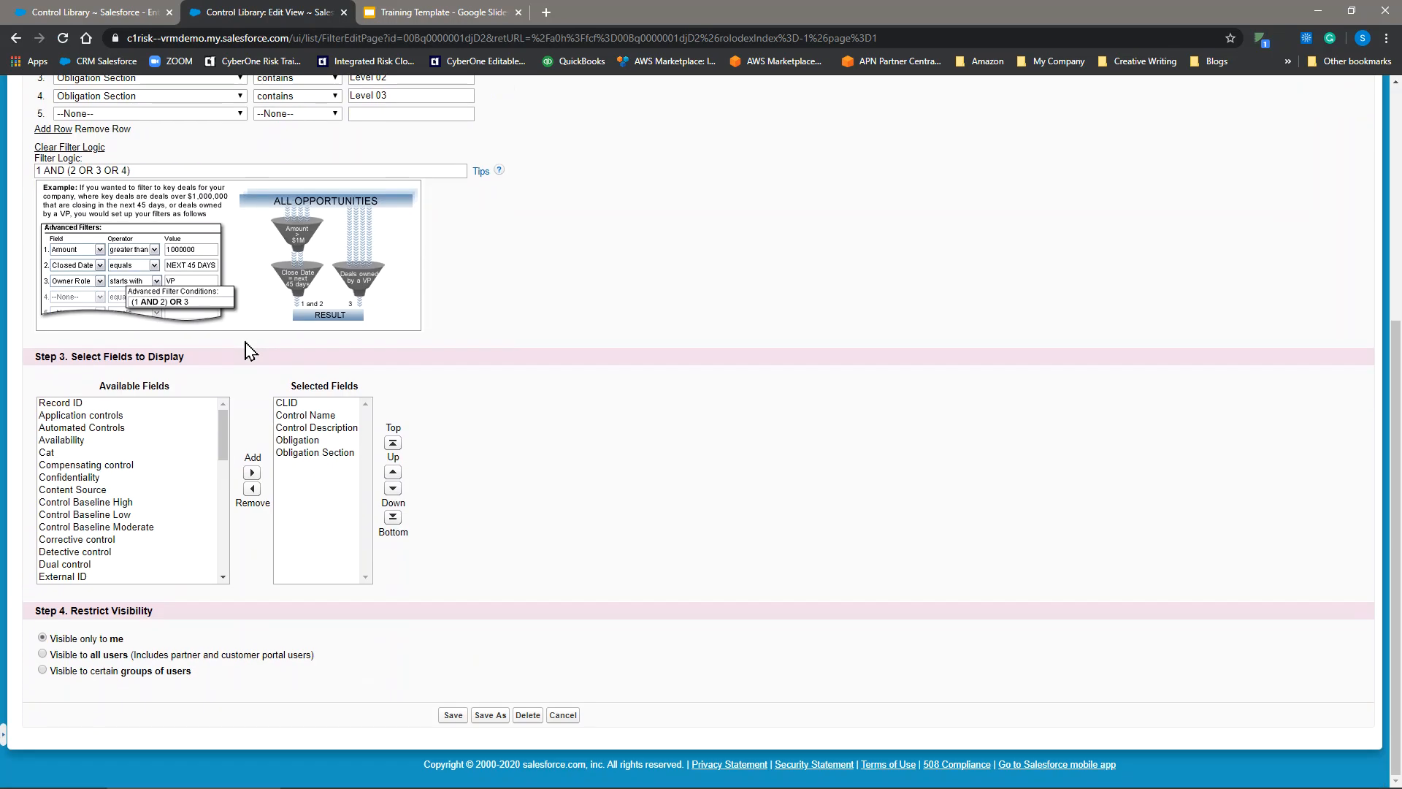
{"action": "left_click", "coordinate": [43, 654]}
{"action": "left_click", "coordinate": [446, 718]}
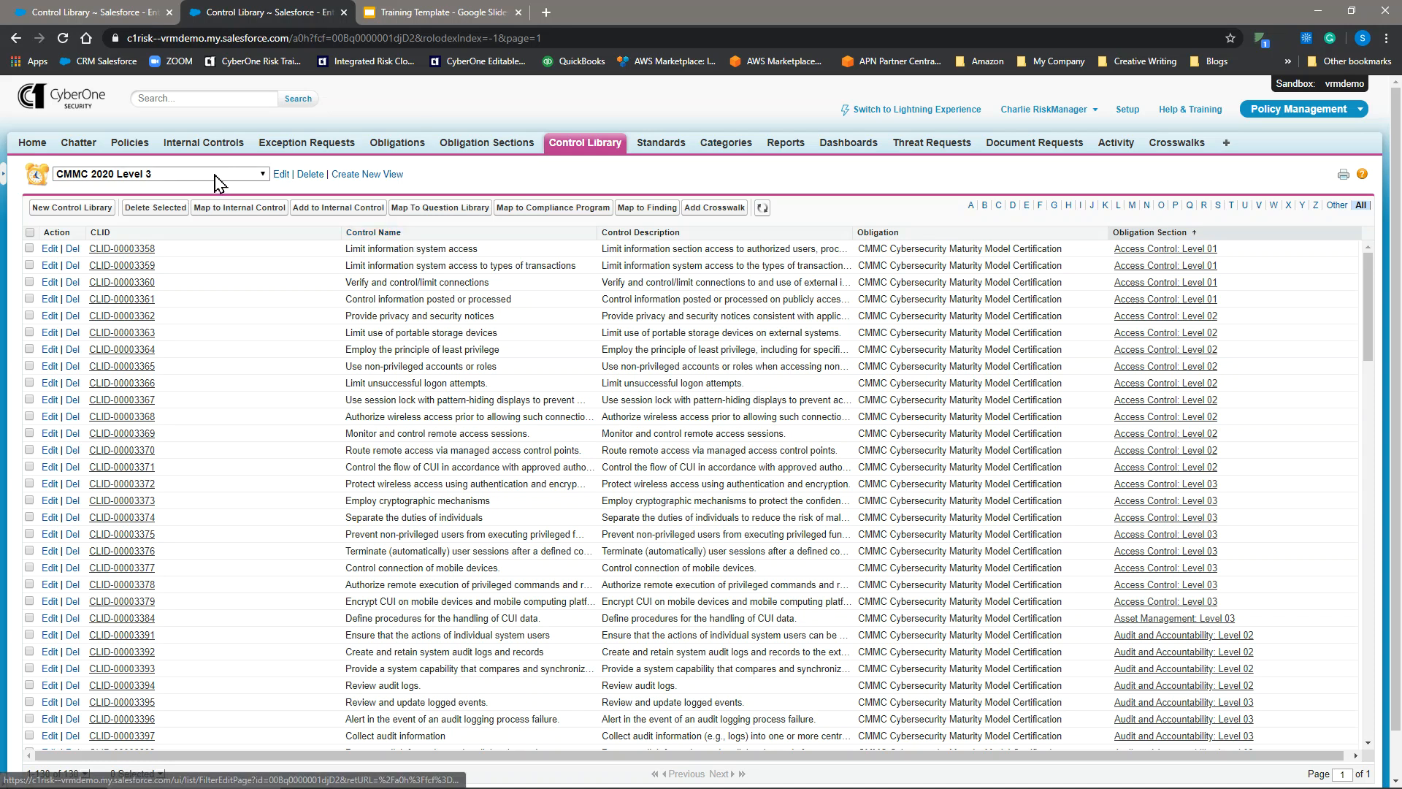
Step: Review which list views are available in the control library
{"action": "left_click_drag", "start_coordinate": [626, 238], "coordinate": [351, 256]}
{"action": "left_click_drag", "start_coordinate": [680, 235], "coordinate": [354, 255]}
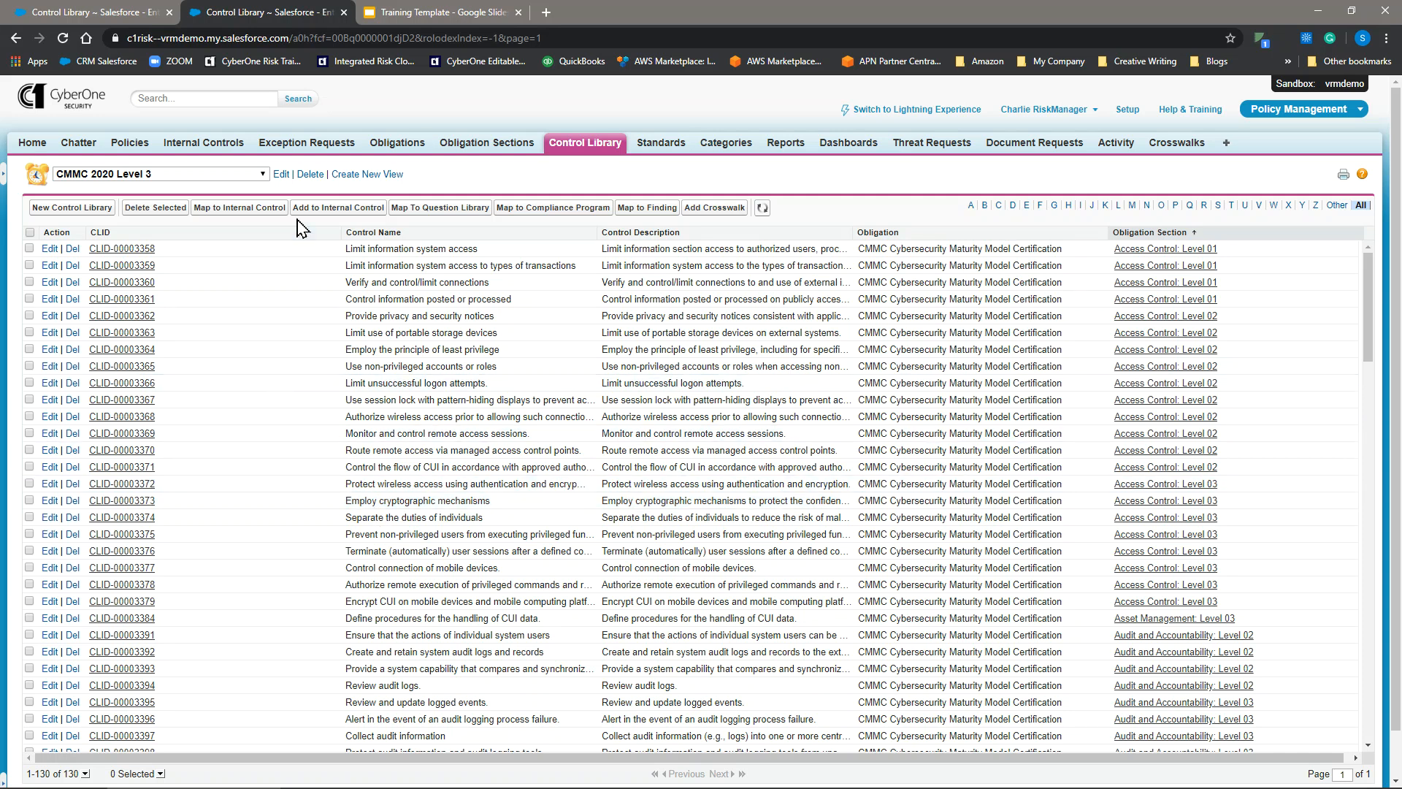
{"action": "left_click", "coordinate": [264, 176]}
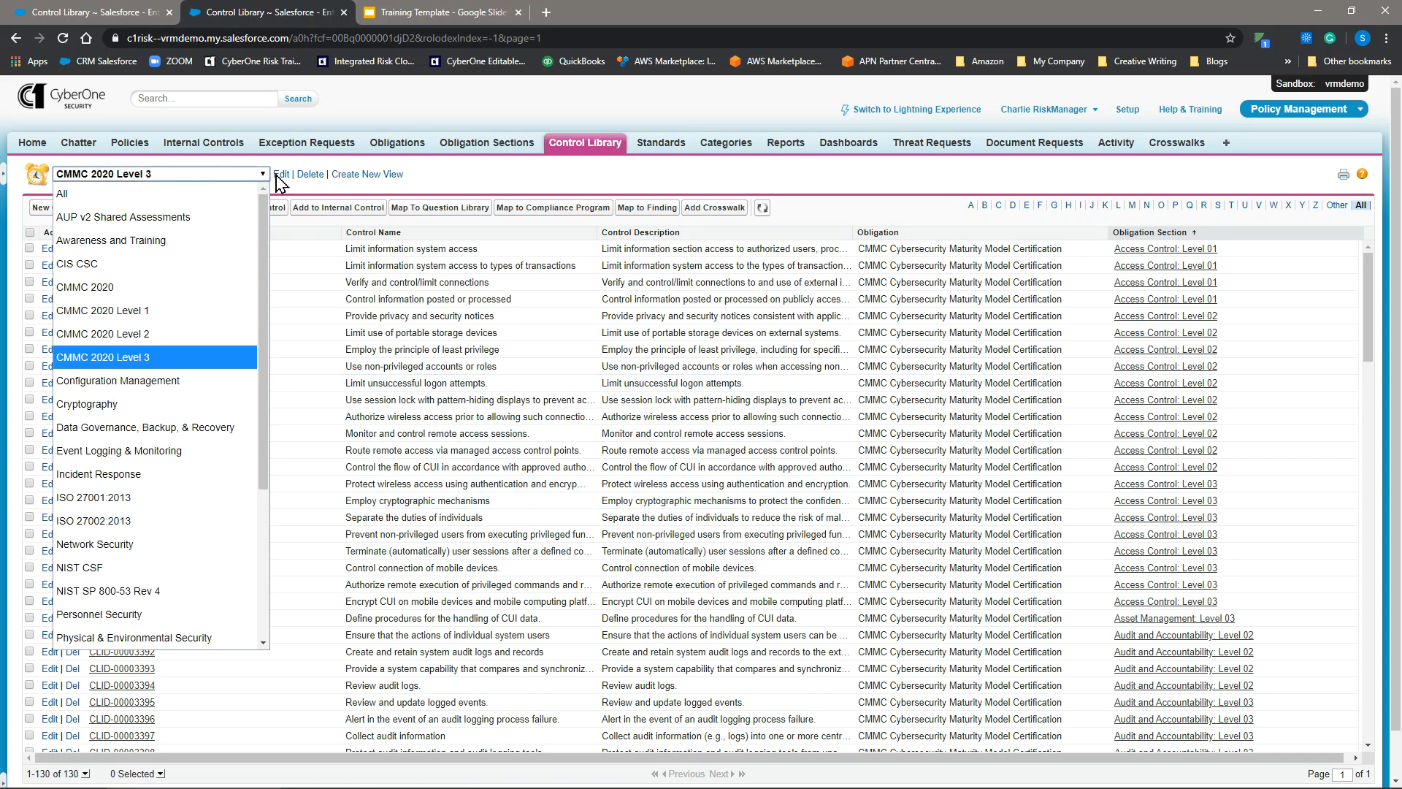
{"action": "left_click", "coordinate": [304, 186]}
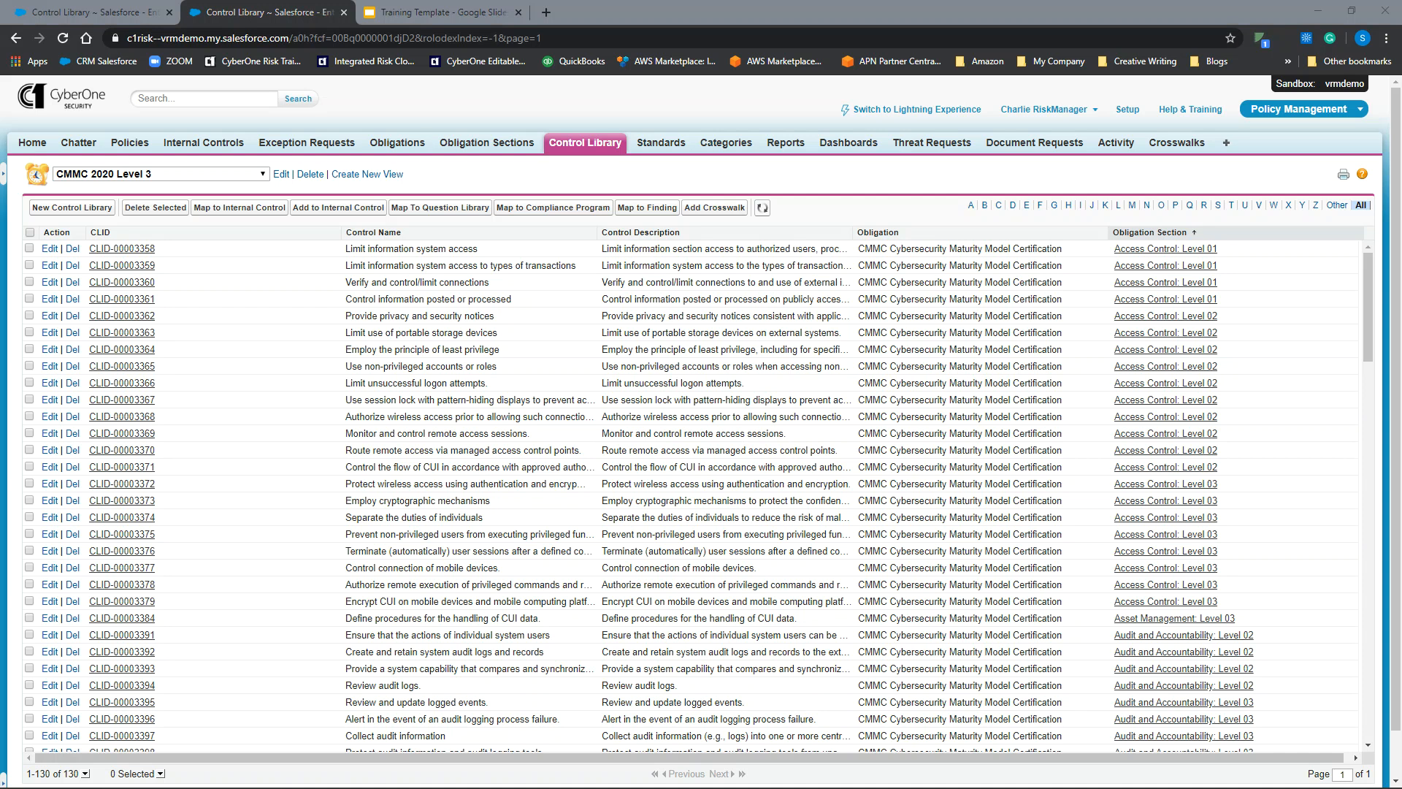
{"action": "left_click", "coordinate": [193, 176]}
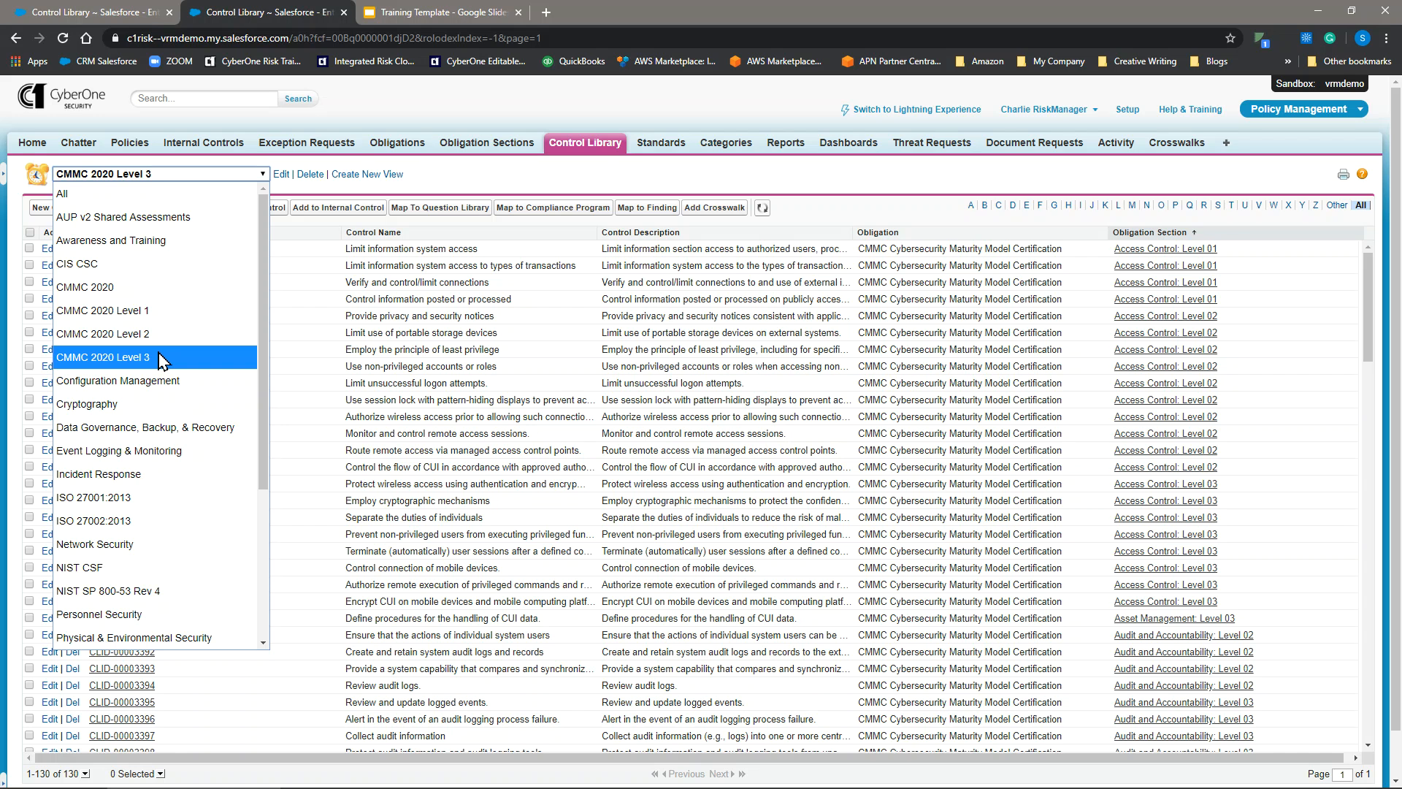
{"action": "left_click", "coordinate": [457, 183]}
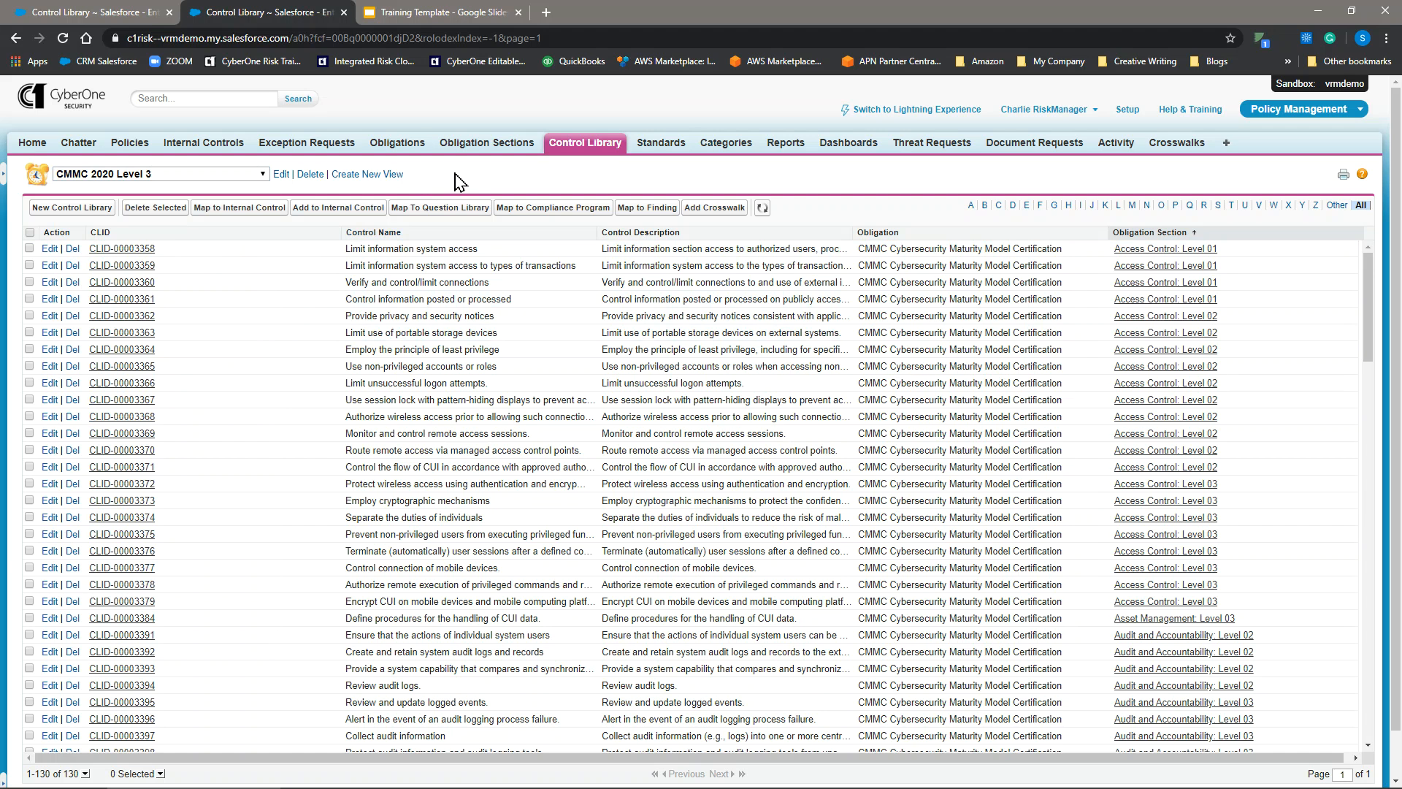
Step: Open the CMMC 2020 Level 3 view for editing and review its name, filters, filter logic, displayed fields and visibility
{"action": "left_click", "coordinate": [281, 176]}
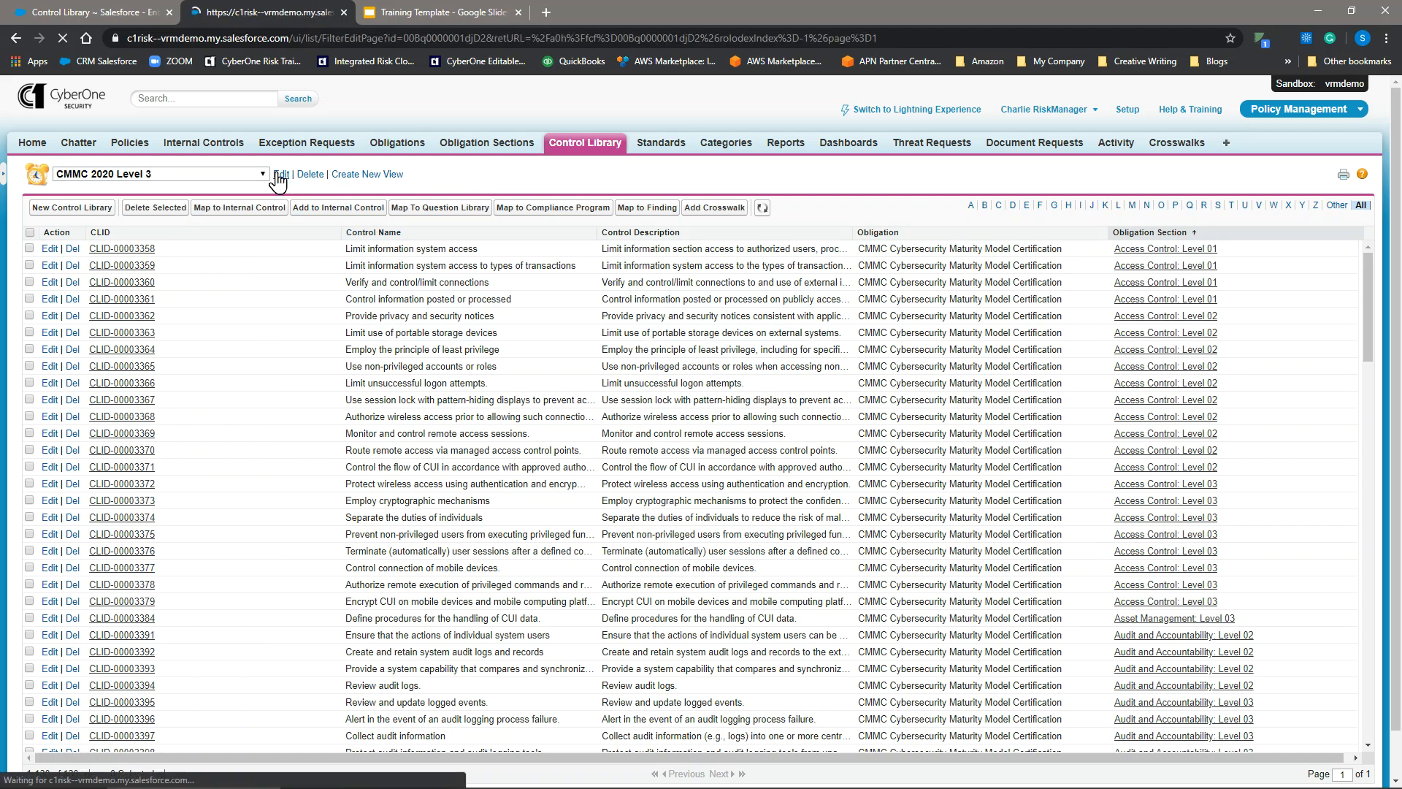
{"action": "triple_click", "coordinate": [235, 278]}
{"action": "left_click", "coordinate": [202, 277]}
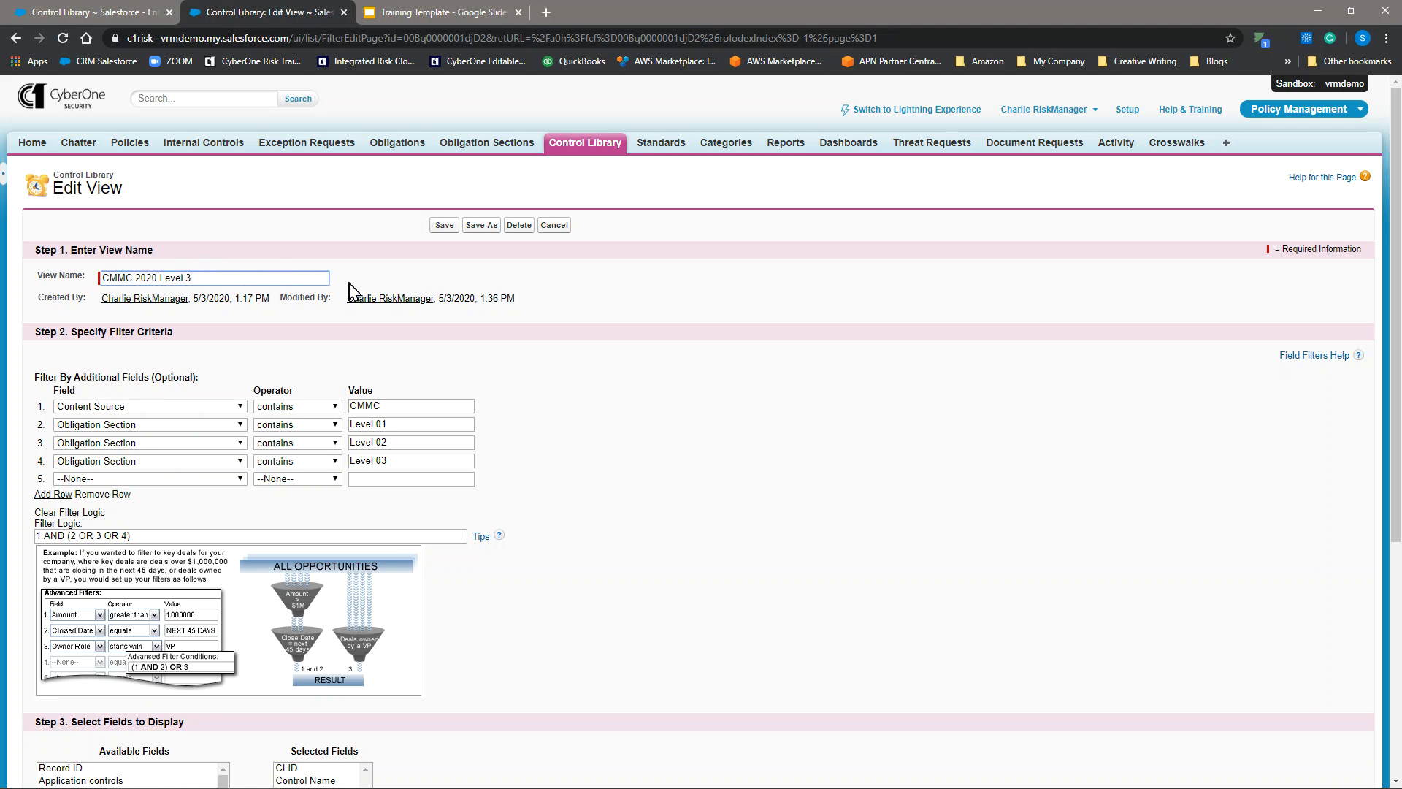
{"action": "scroll", "coordinate": [603, 316], "scroll_direction": "down", "scroll_amount": 5}
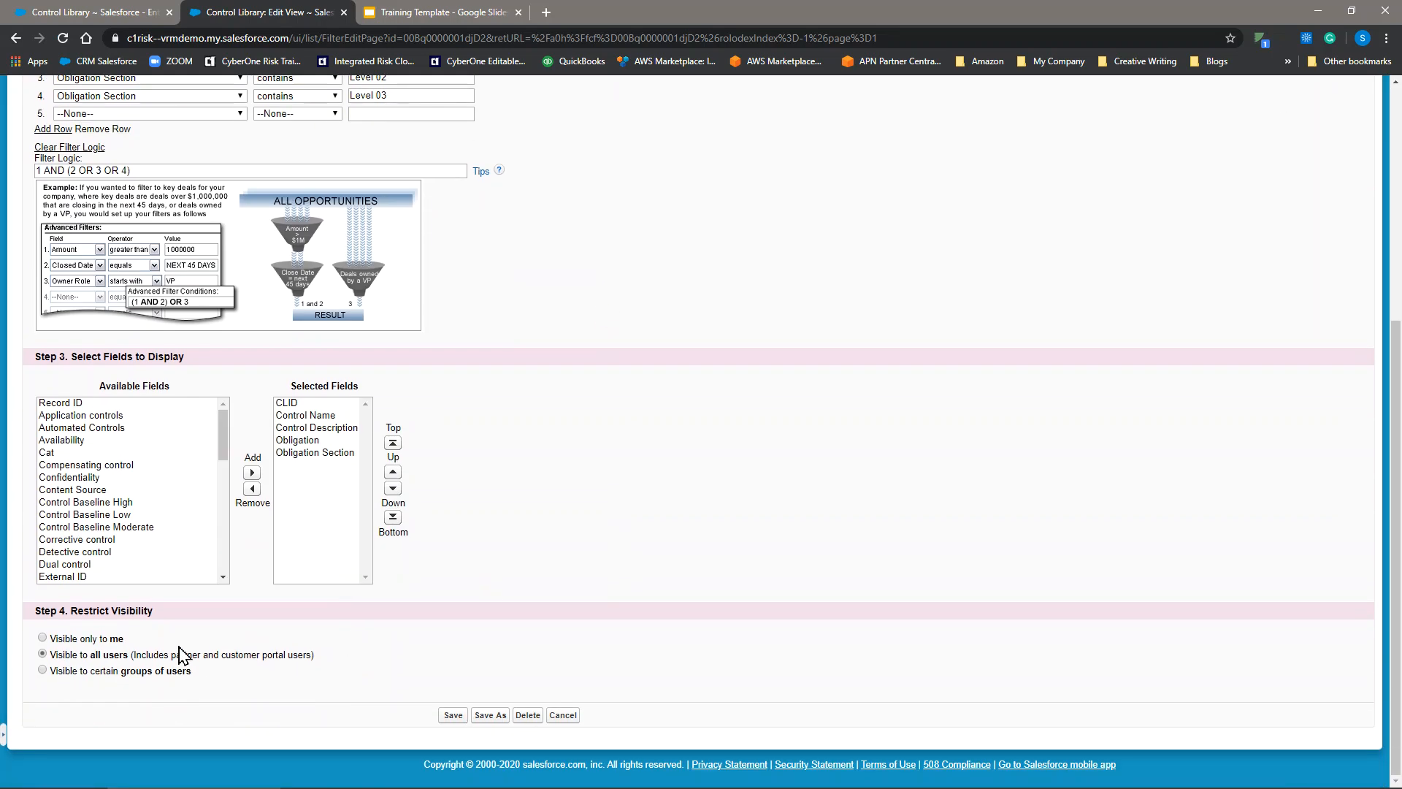
{"action": "scroll", "coordinate": [470, 585], "scroll_direction": "up", "scroll_amount": 5}
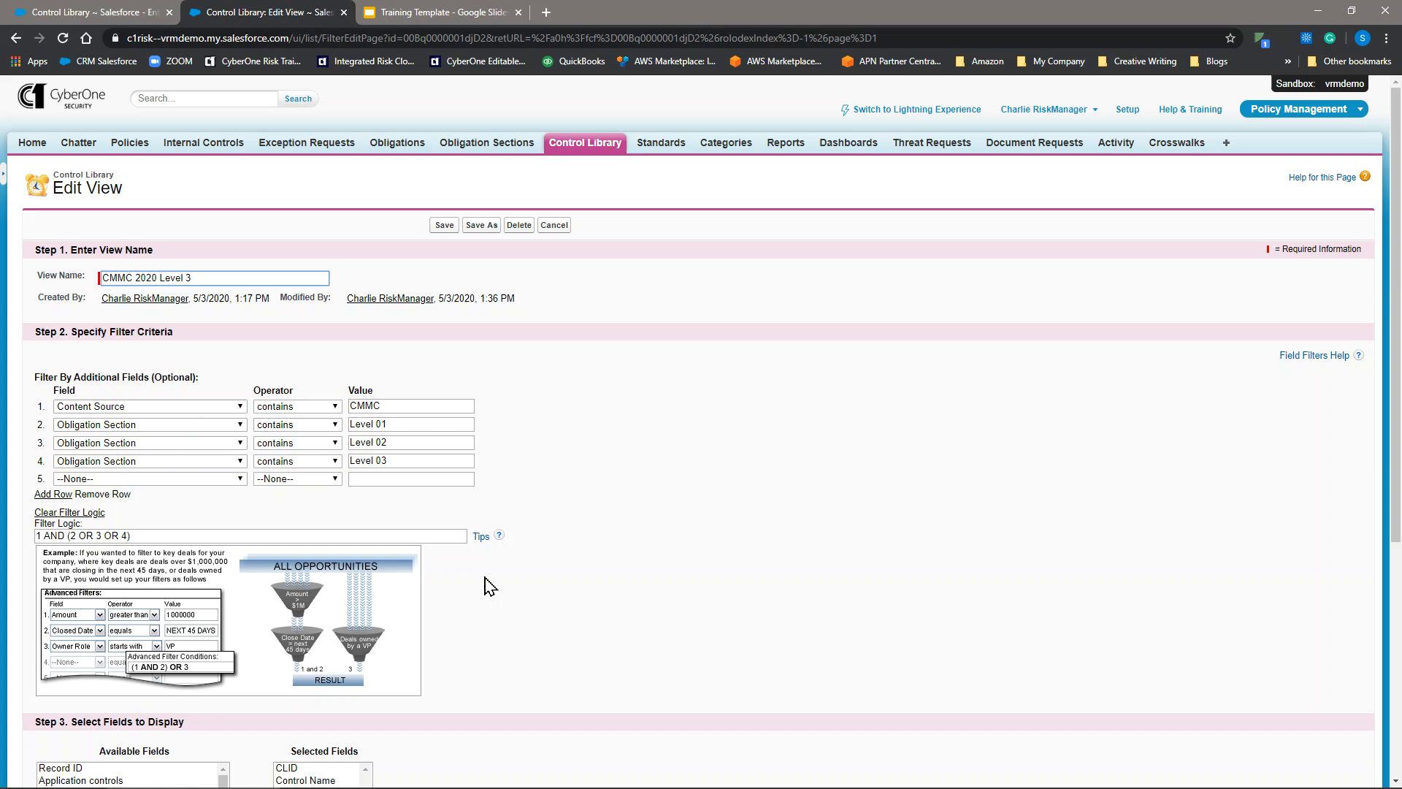